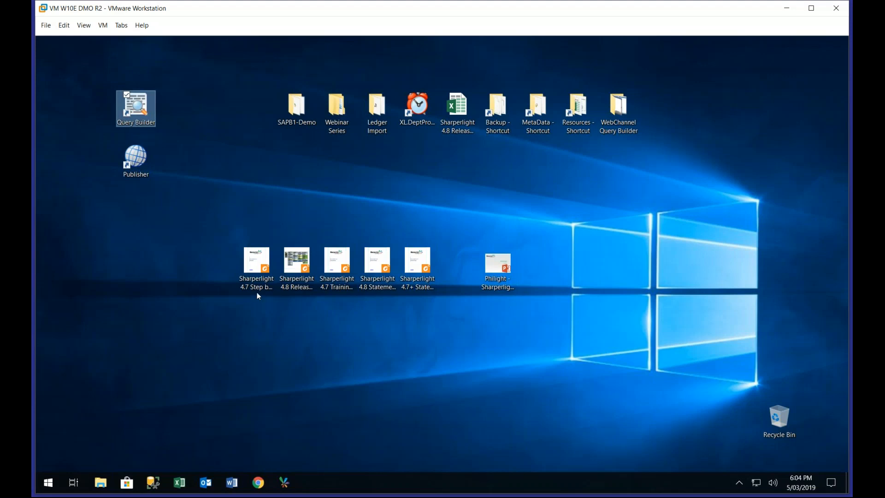
Open Publisher and start a new published query
{"action": "left_click", "coordinate": [139, 163]}
{"action": "double_click", "coordinate": [140, 162]}
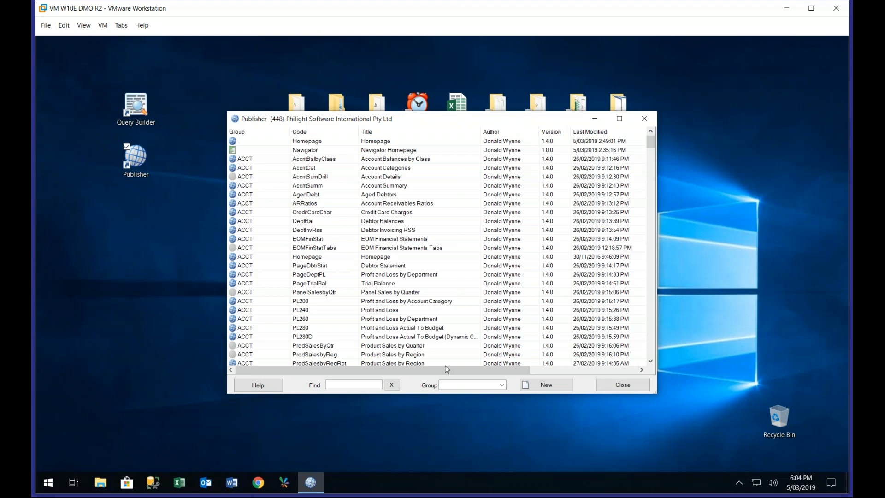
{"action": "left_click", "coordinate": [535, 390]}
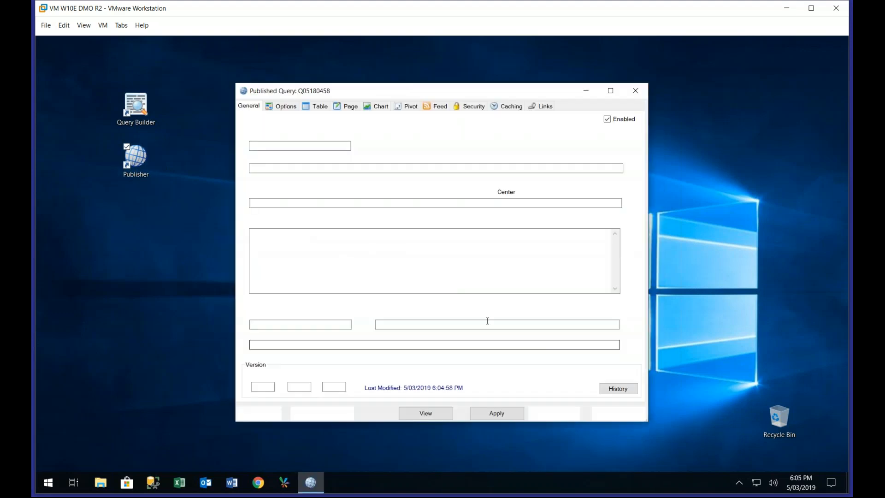
Import the saved query file DGP-L51 as the new report's query and accept it after previewing the results
{"action": "left_click", "coordinate": [340, 417]}
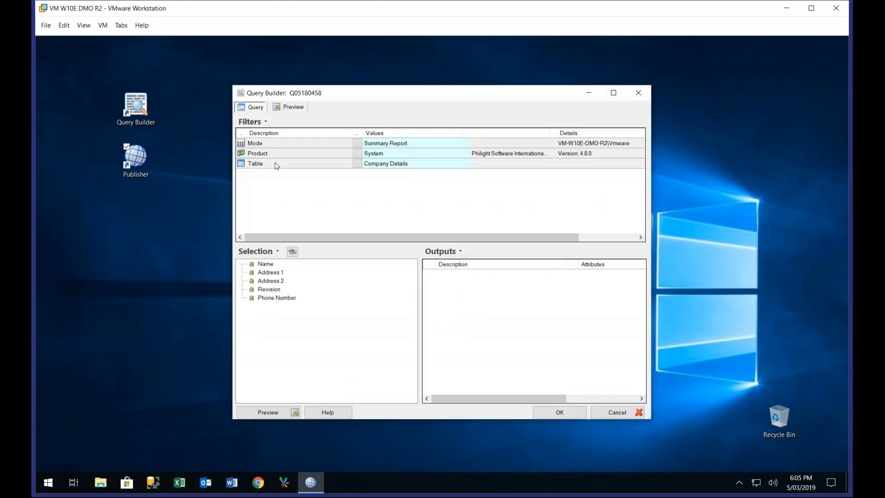
{"action": "left_click", "coordinate": [250, 123]}
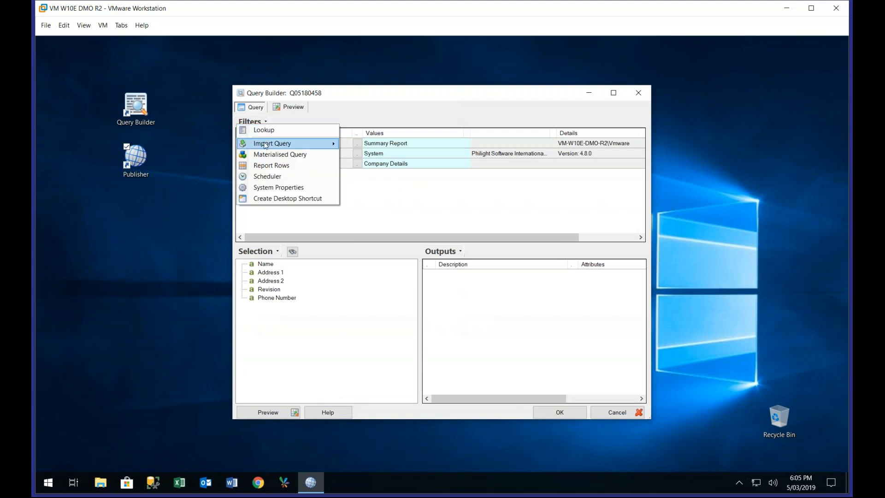
{"action": "mouse_move", "coordinate": [266, 145]}
{"action": "left_click", "coordinate": [355, 144]}
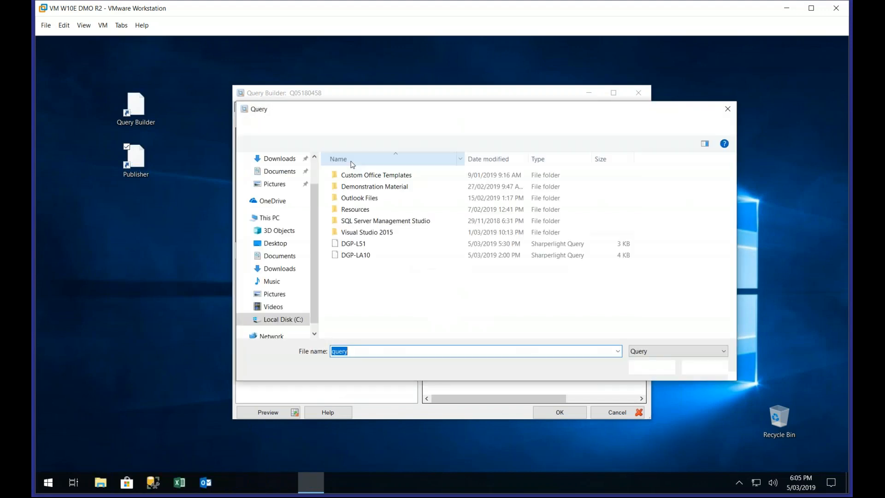
{"action": "left_click", "coordinate": [362, 244]}
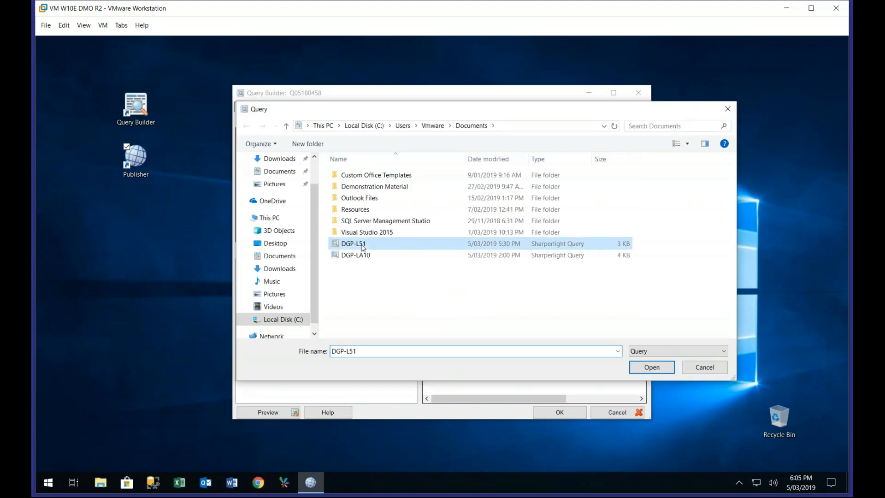
{"action": "double_click", "coordinate": [363, 245]}
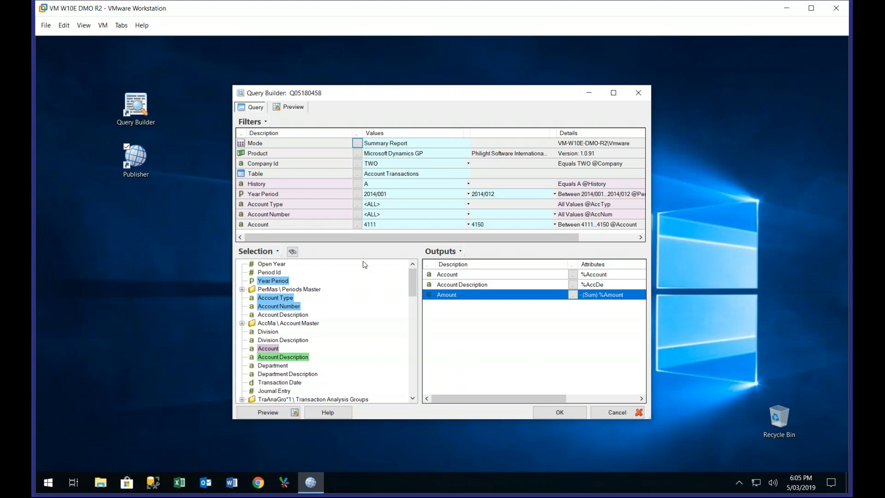
{"action": "left_click", "coordinate": [269, 412]}
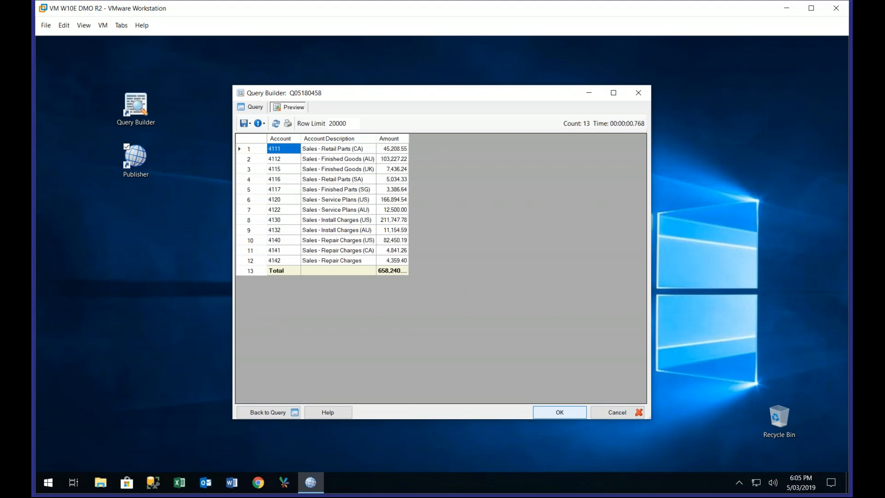
{"action": "left_click", "coordinate": [560, 412]}
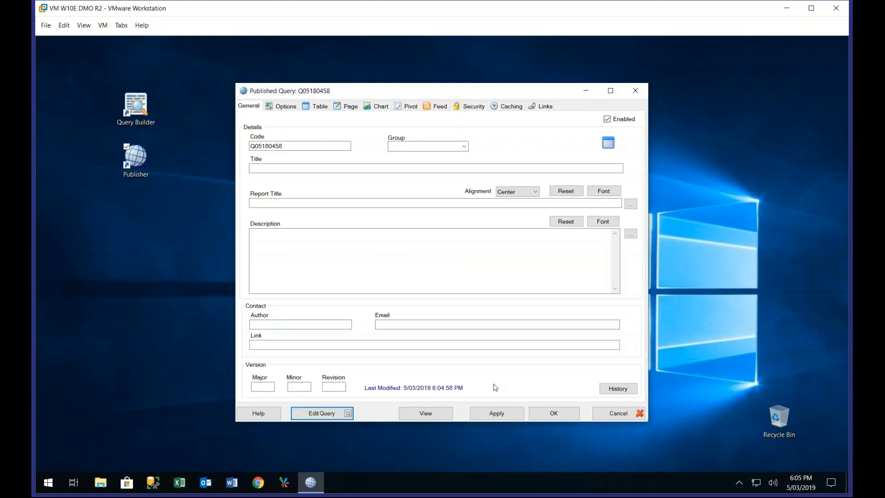
Set the published query's group to AAA, code to Sales and title to Sales Analysis, and save it
{"action": "left_click", "coordinate": [409, 146]}
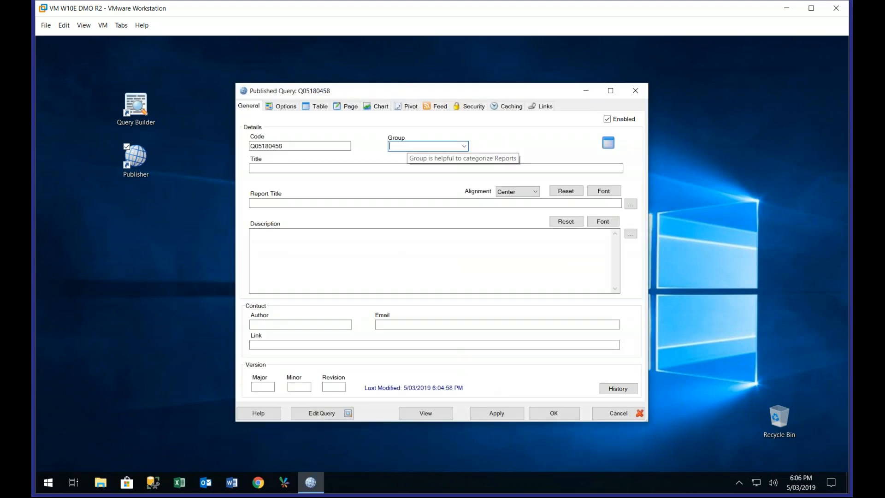
{"action": "type", "text": "AAA"}
{"action": "left_click", "coordinate": [317, 146]}
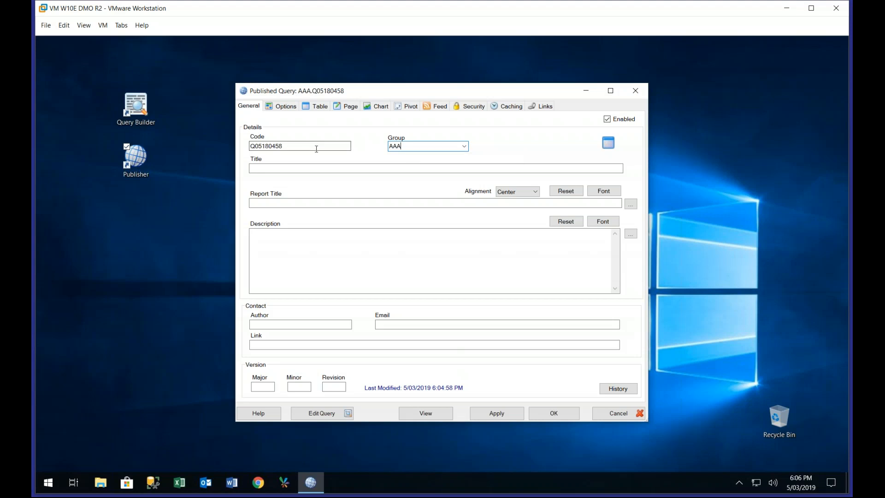
{"action": "double_click", "coordinate": [296, 148]}
{"action": "type", "text": "Sales"}
{"action": "key", "text": "Tab"}
{"action": "type", "text": "Sal"}
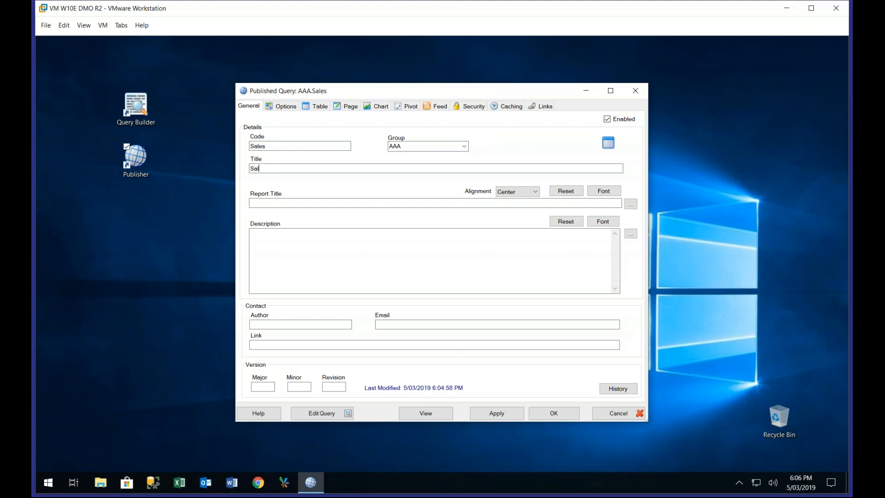
{"action": "type", "text": "es Analysis"}
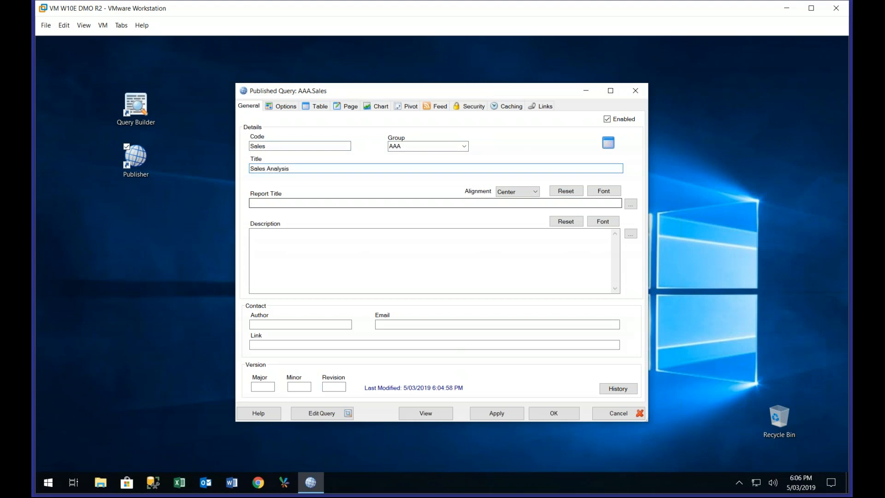
{"action": "left_click", "coordinate": [565, 414]}
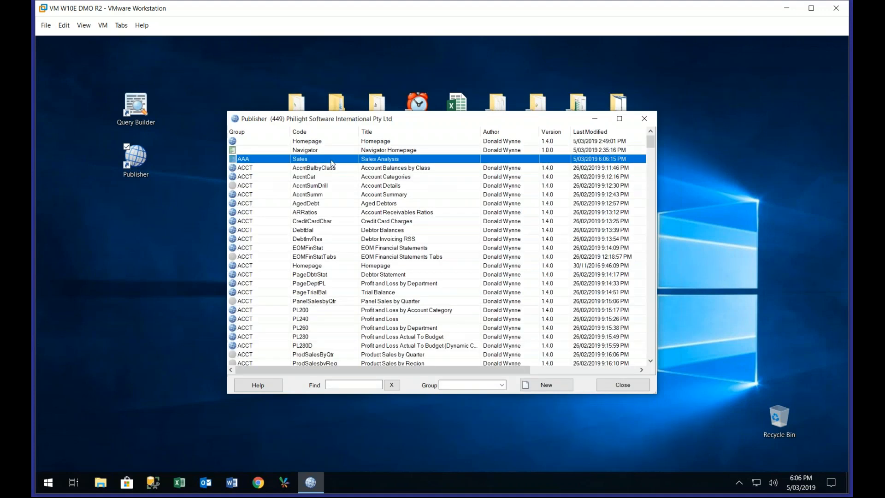
View the AAA Sales report in the browser and run it with its default filters
{"action": "right_click", "coordinate": [332, 159]}
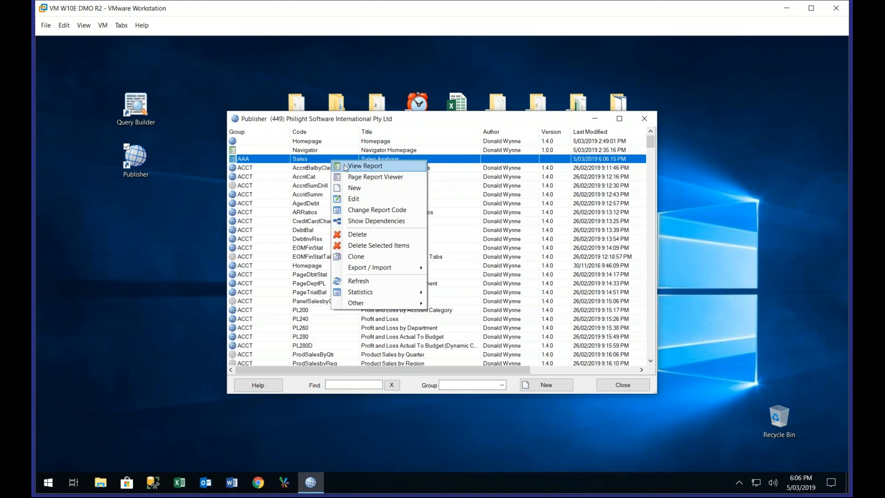
{"action": "left_click", "coordinate": [346, 166]}
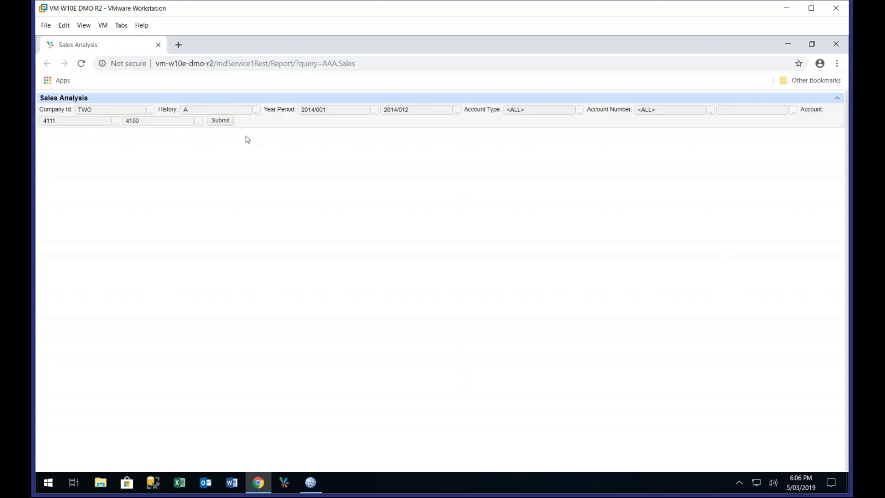
{"action": "left_click", "coordinate": [222, 121]}
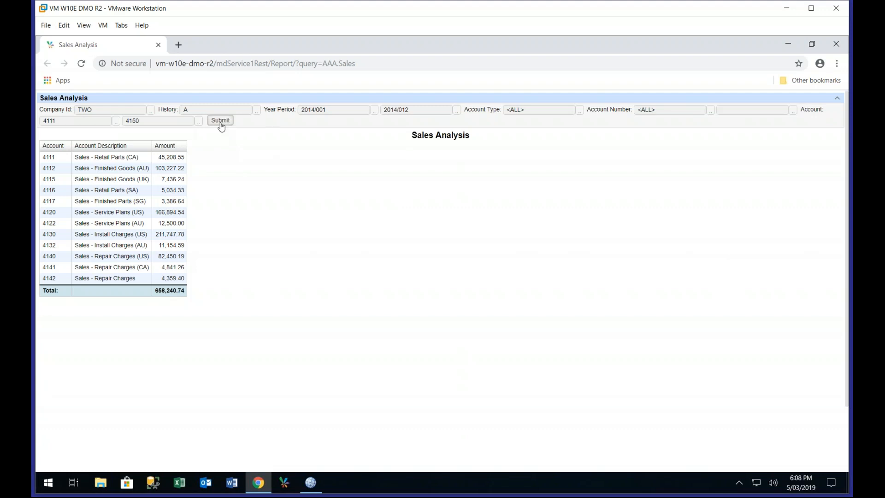
Browse the ending account's lookup list through page 6, and rerun the report with account range 4111 to 4150
{"action": "left_click", "coordinate": [220, 121]}
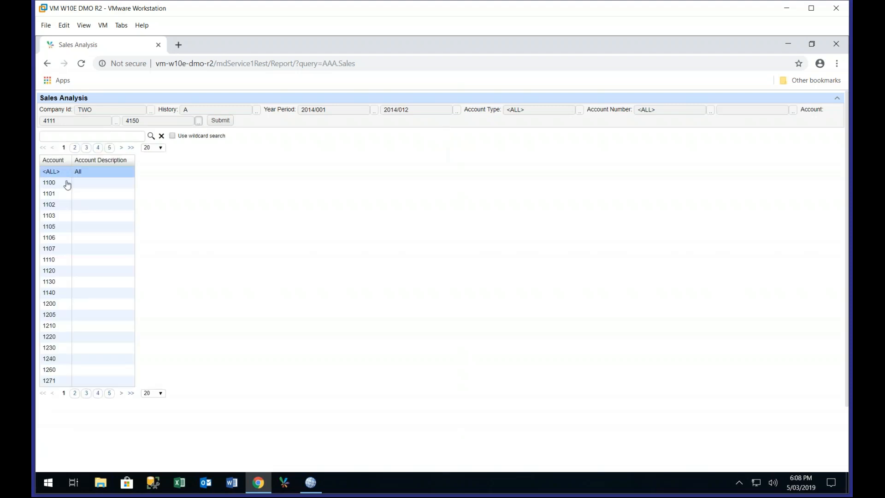
{"action": "left_click", "coordinate": [76, 394]}
{"action": "left_click", "coordinate": [86, 394]}
{"action": "left_click", "coordinate": [97, 394]}
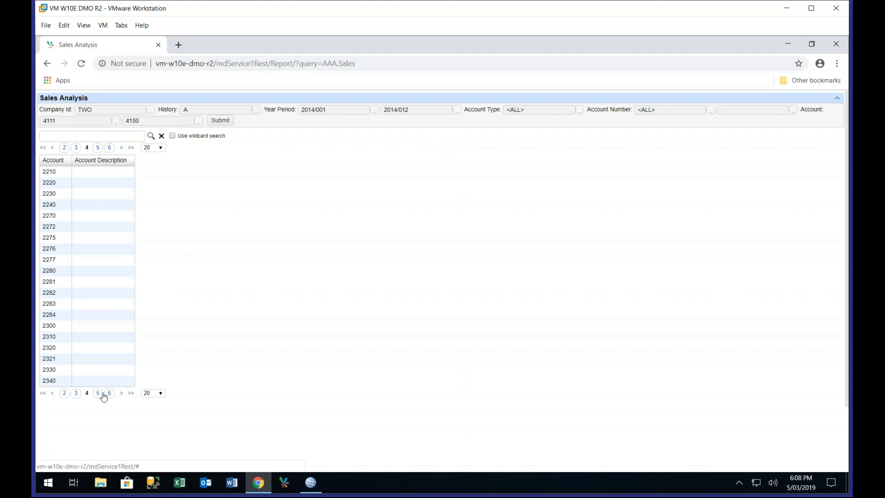
{"action": "left_click", "coordinate": [97, 394]}
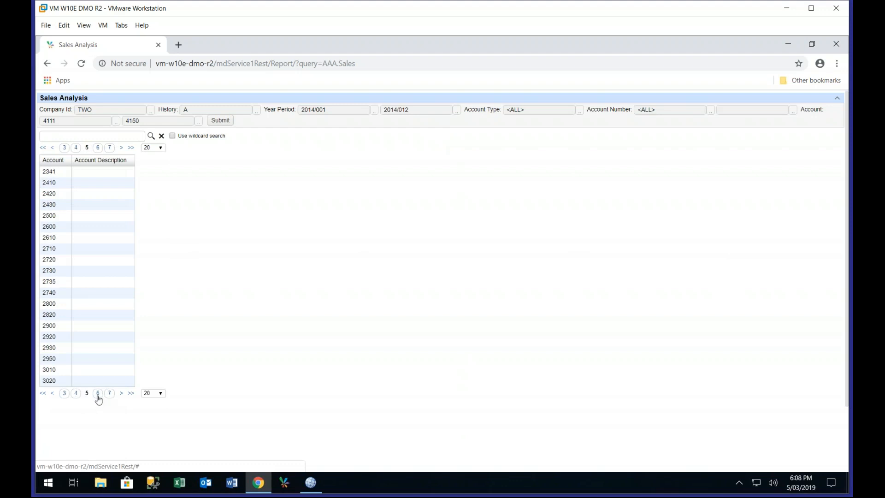
{"action": "left_click", "coordinate": [97, 394]}
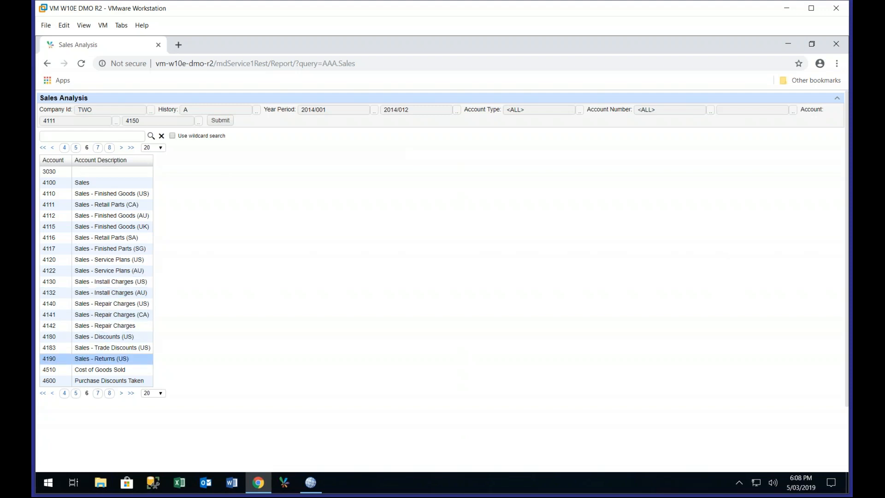
{"action": "left_click", "coordinate": [158, 123]}
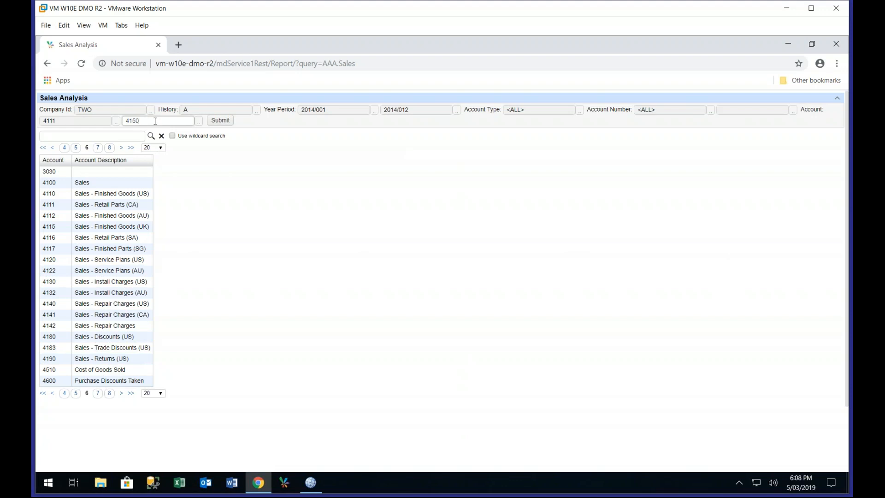
{"action": "left_click", "coordinate": [218, 124]}
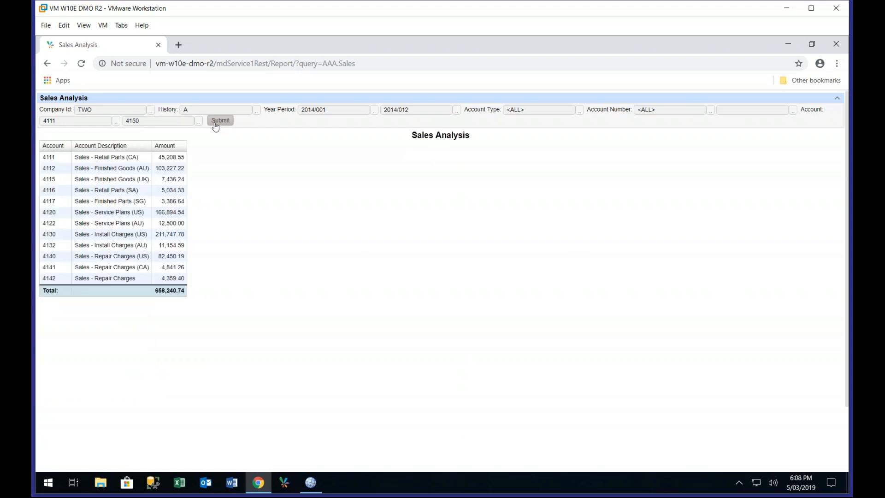
Chart the Sales Analysis report results as a column chart and inspect its columns
{"action": "right_click", "coordinate": [171, 180]}
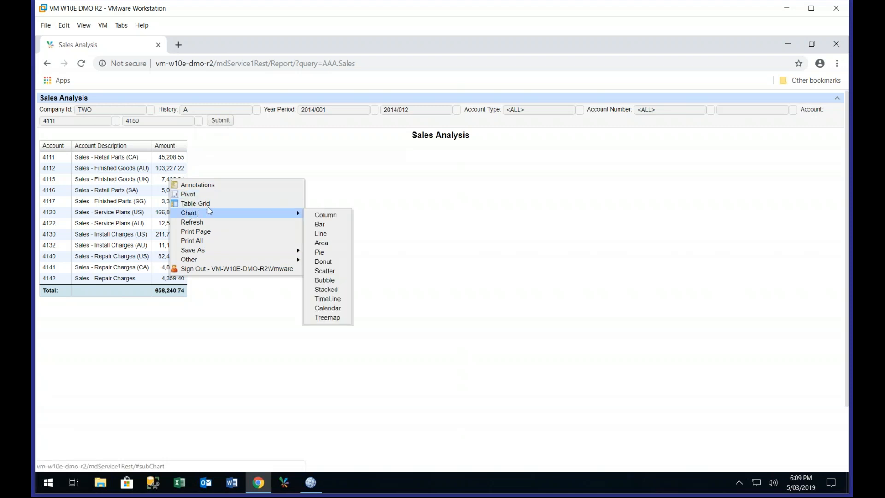
{"action": "mouse_move", "coordinate": [280, 211]}
{"action": "left_click", "coordinate": [342, 216]}
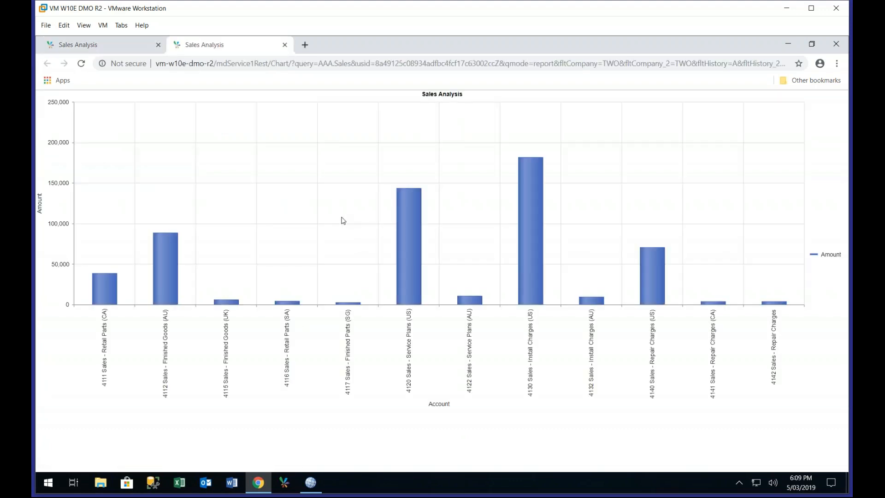
{"action": "mouse_move", "coordinate": [406, 223]}
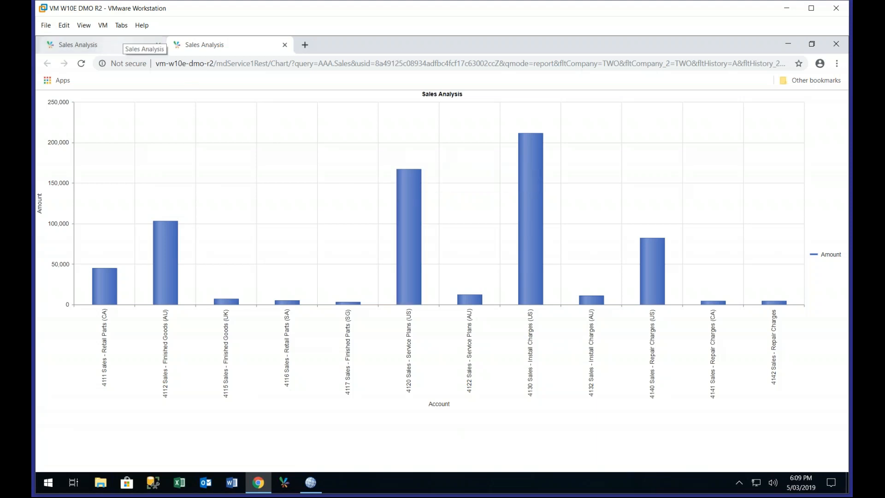
Return to the tabular report, switch to Publisher, and open the AAA Sales report's query for editing beside it
{"action": "left_click", "coordinate": [99, 44]}
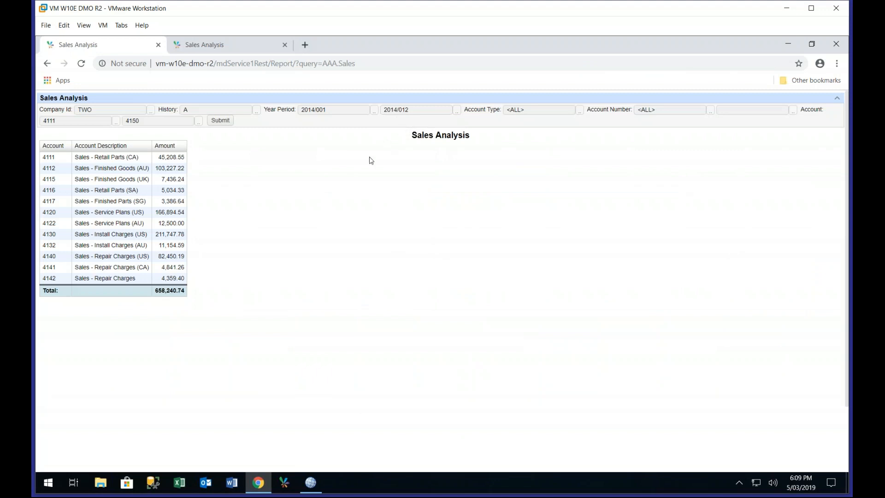
{"action": "left_click", "coordinate": [316, 488]}
{"action": "left_click", "coordinate": [330, 159]}
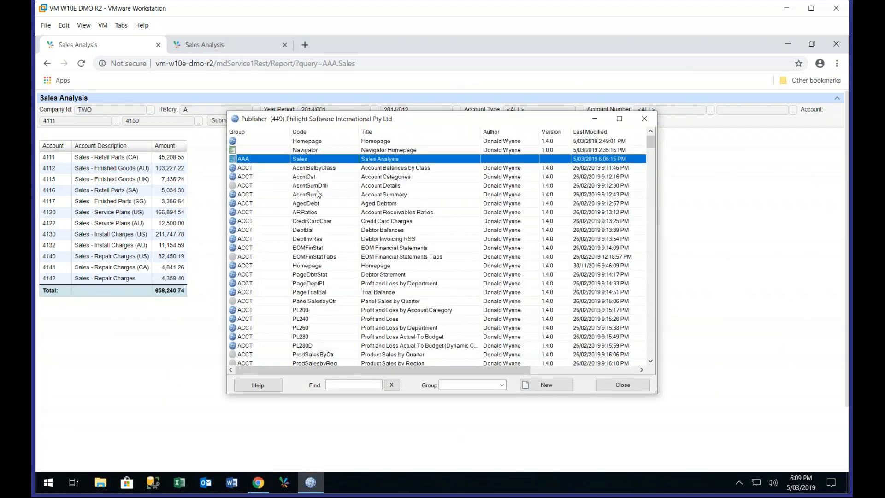
{"action": "double_click", "coordinate": [330, 160]}
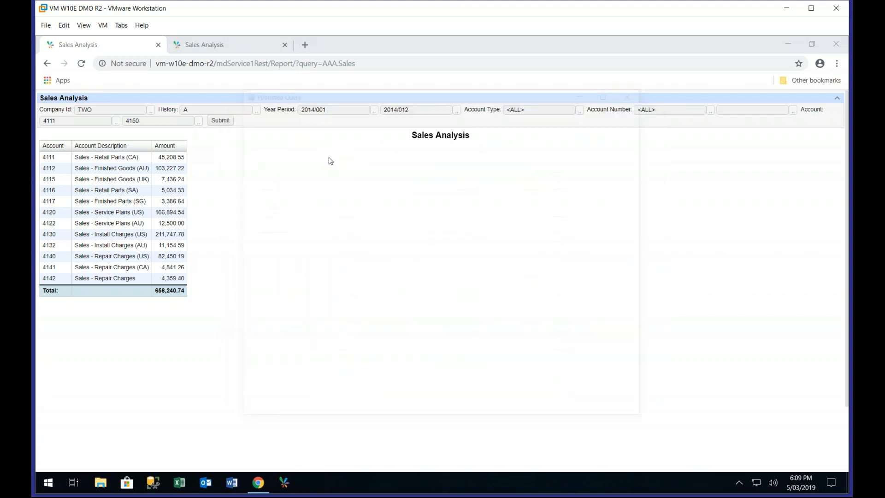
{"action": "left_click_drag", "start_coordinate": [342, 96], "coordinate": [482, 128]}
{"action": "left_click", "coordinate": [469, 448]}
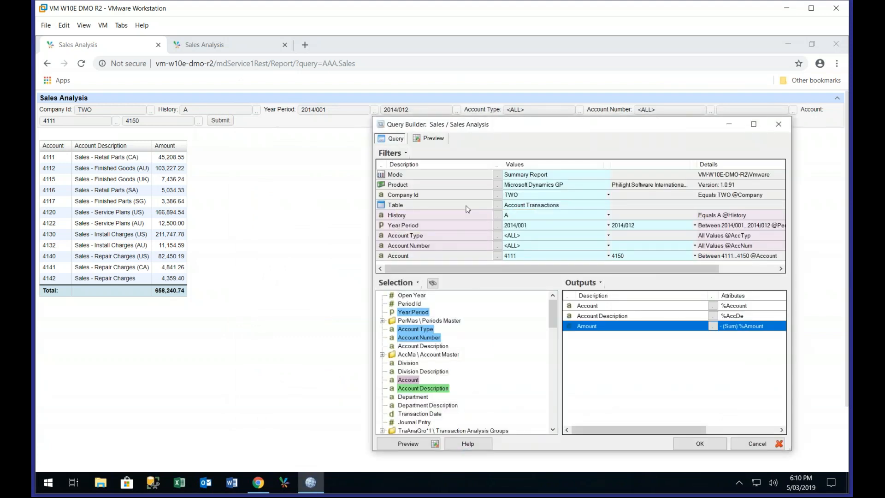
Hide the History, Account Type and Account Number filters in the Sales query and accept the query changes
{"action": "right_click", "coordinate": [463, 216]}
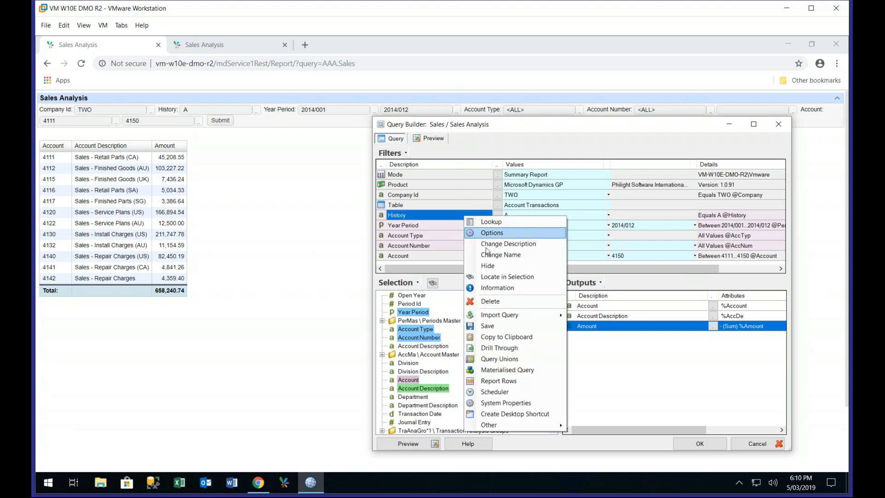
{"action": "left_click", "coordinate": [485, 264]}
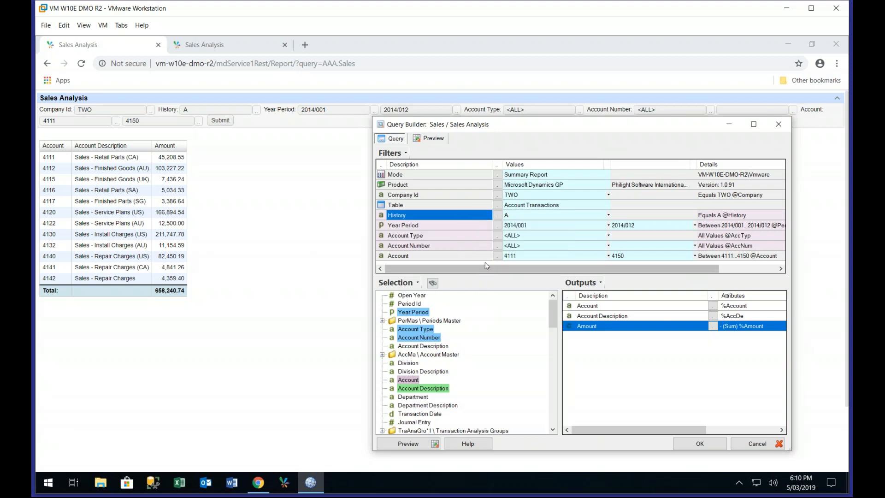
{"action": "left_click_drag", "start_coordinate": [460, 239], "coordinate": [460, 239]}
{"action": "right_click", "coordinate": [461, 239]}
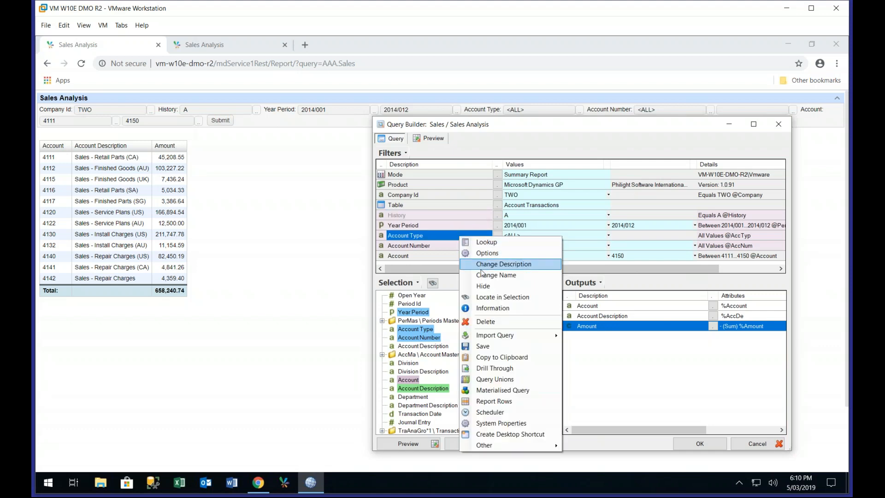
{"action": "left_click", "coordinate": [481, 287]}
{"action": "left_click", "coordinate": [461, 246]}
{"action": "right_click", "coordinate": [460, 247]}
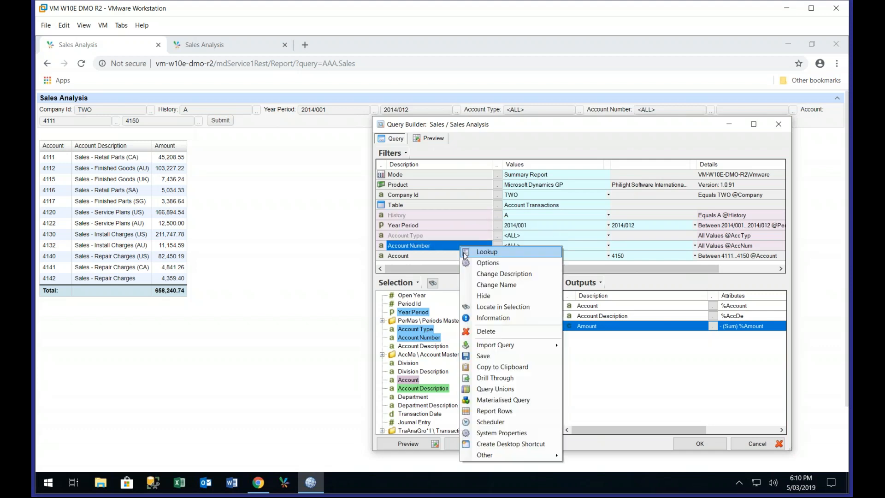
{"action": "left_click", "coordinate": [482, 295]}
{"action": "left_click", "coordinate": [695, 444]}
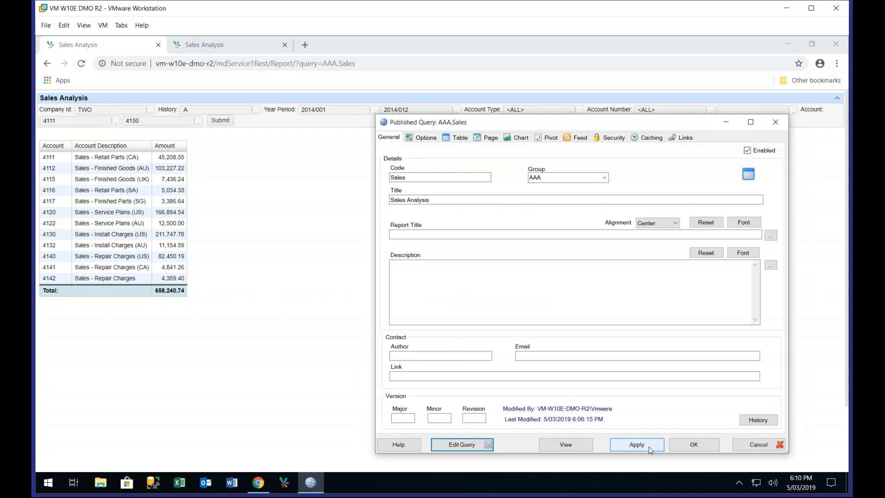
Reload the Sales Analysis web report and rerun it with the reduced set of filters
{"action": "left_click", "coordinate": [82, 66]}
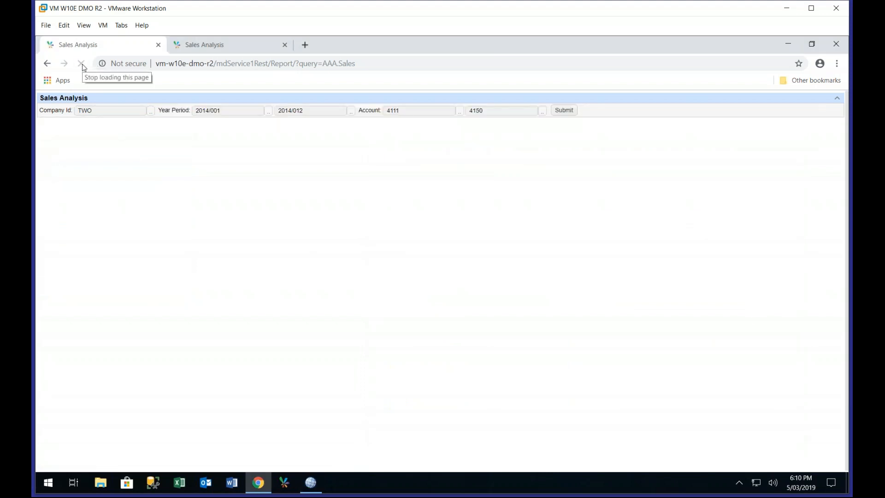
{"action": "left_click", "coordinate": [564, 113]}
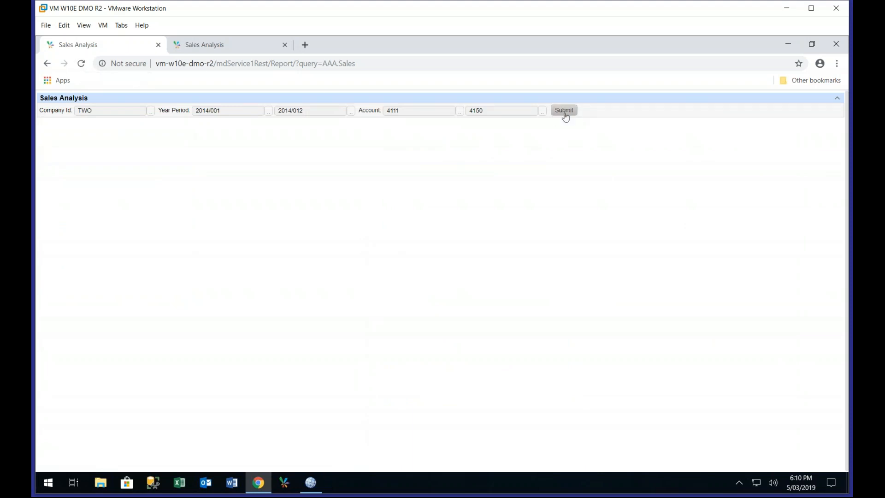
{"action": "left_click", "coordinate": [565, 114]}
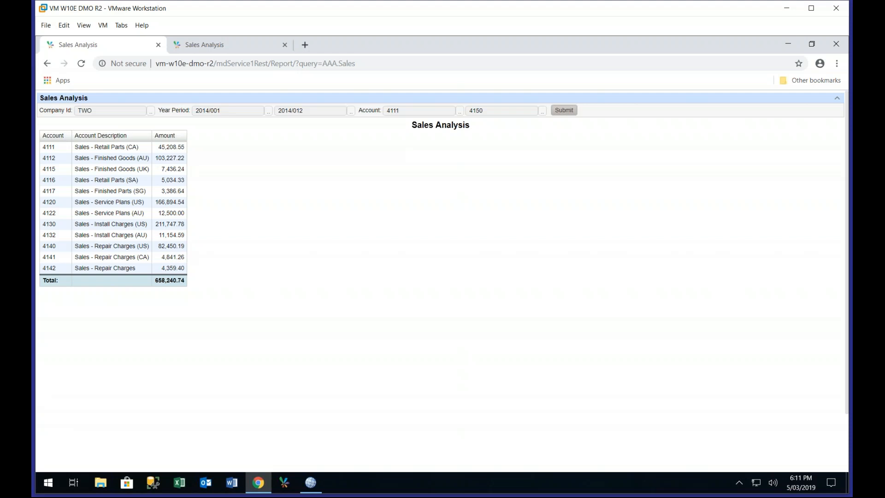
Reopen the published AAA Sales query for editing and open the drill-through definitions from its Amount output
{"action": "left_click", "coordinate": [311, 483]}
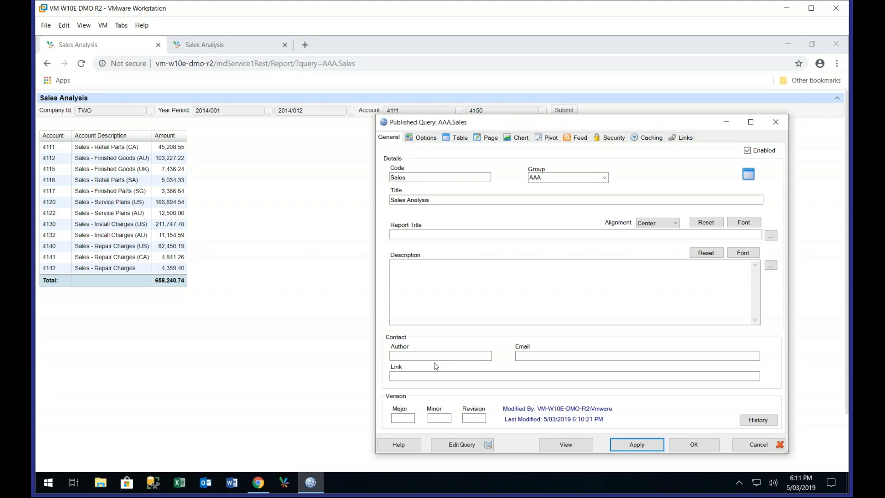
{"action": "left_click", "coordinate": [462, 444]}
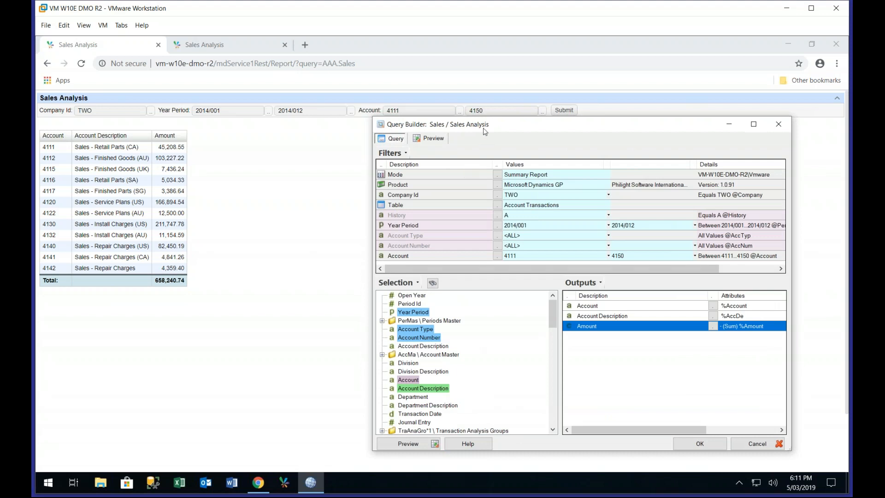
{"action": "left_click_drag", "start_coordinate": [483, 129], "coordinate": [421, 105]}
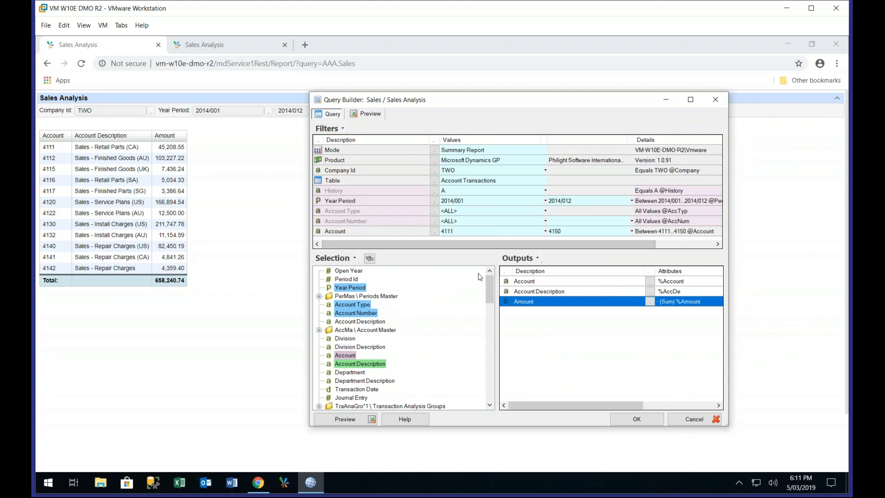
{"action": "right_click", "coordinate": [532, 305]}
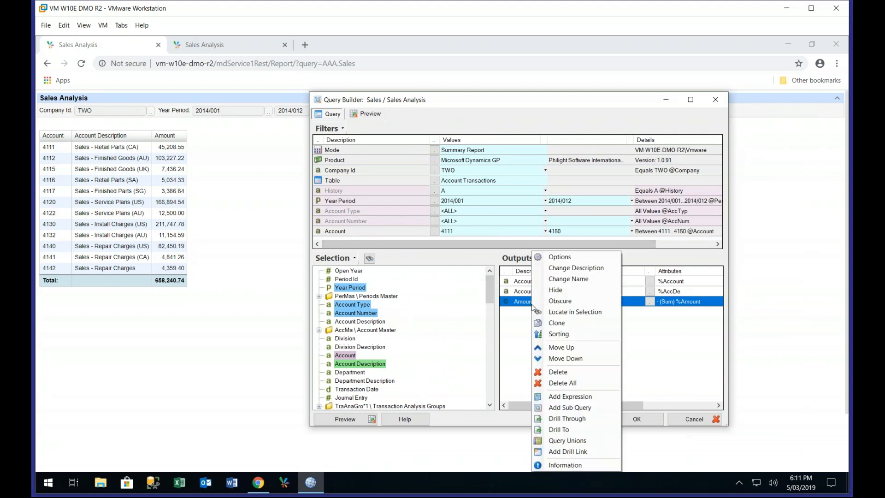
{"action": "left_click", "coordinate": [580, 419]}
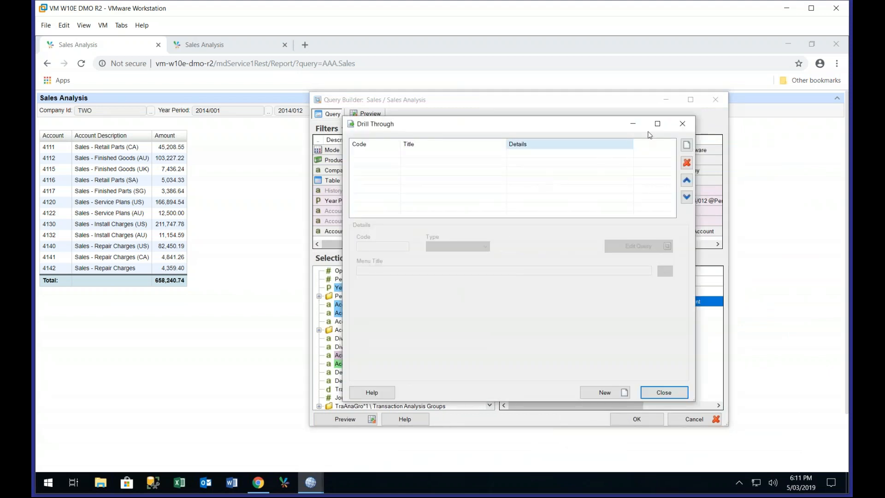
Add a new query-type drill through with the menu title By Period
{"action": "left_click", "coordinate": [686, 145]}
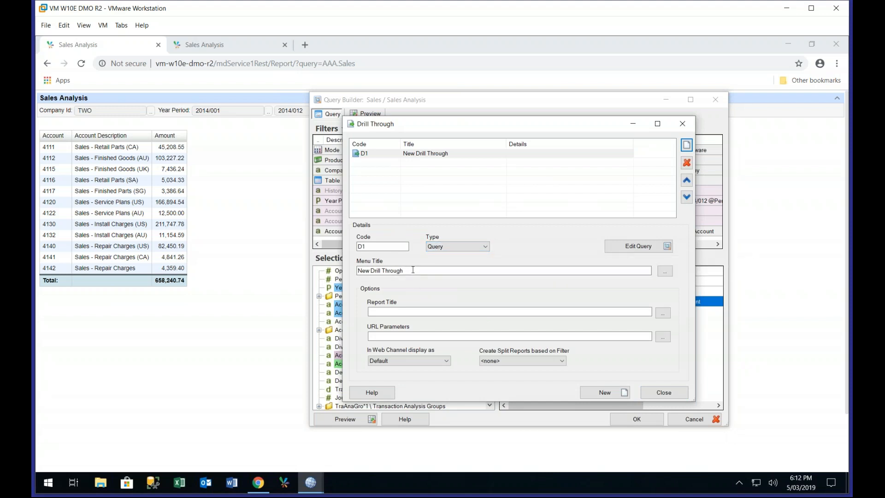
{"action": "left_click_drag", "start_coordinate": [412, 270], "coordinate": [297, 272]}
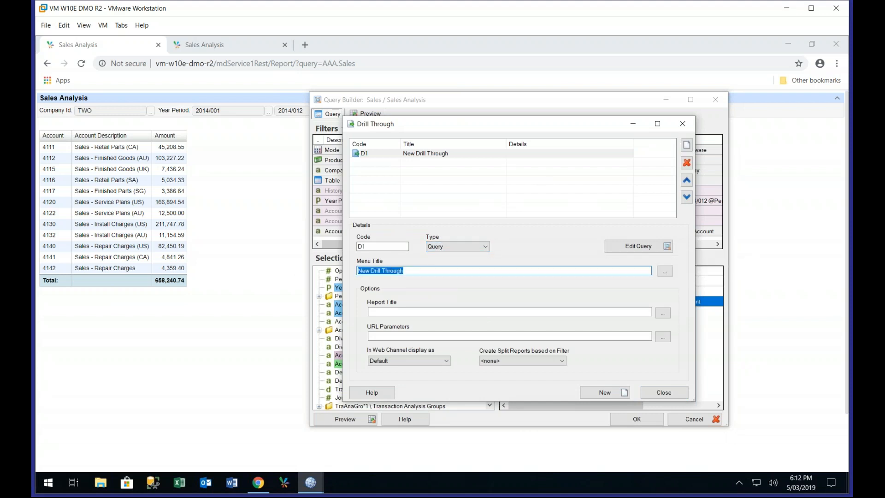
{"action": "type", "text": "By Period"}
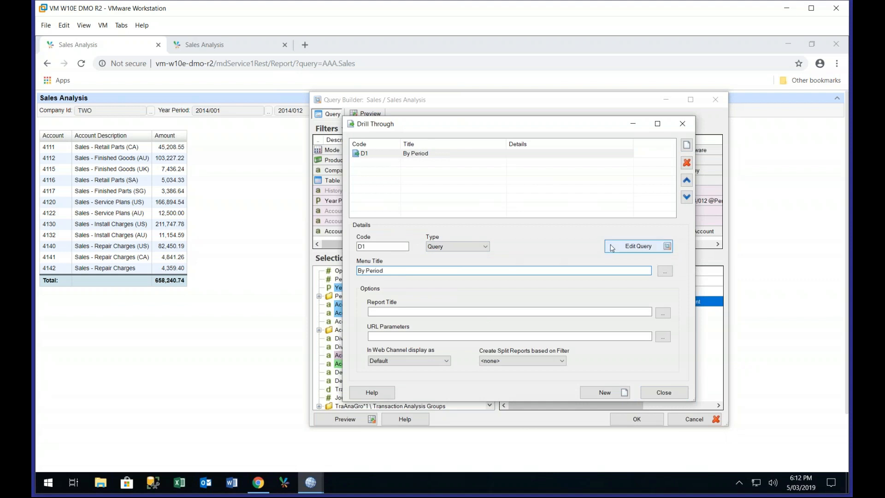
Edit the By Period drill-through query and reselect the General Ledger Account Transactions table to reset its filters and outputs
{"action": "left_click", "coordinate": [627, 251]}
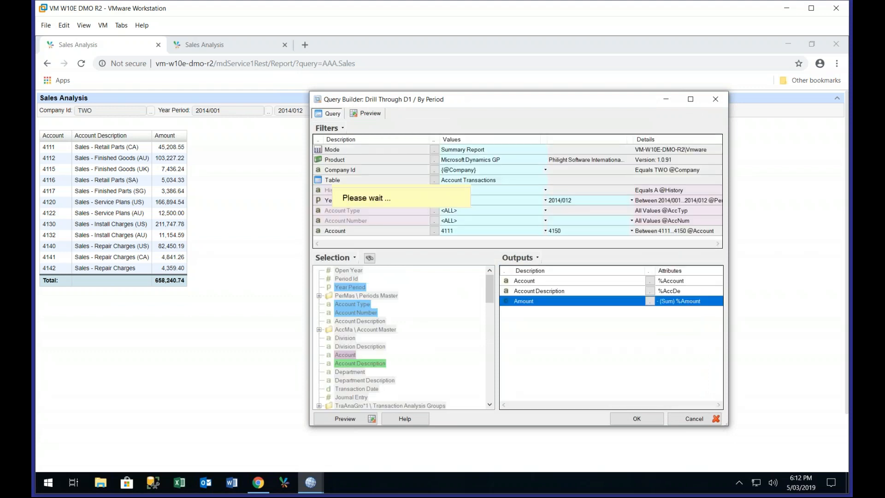
{"action": "left_click_drag", "start_coordinate": [514, 115], "coordinate": [616, 131]}
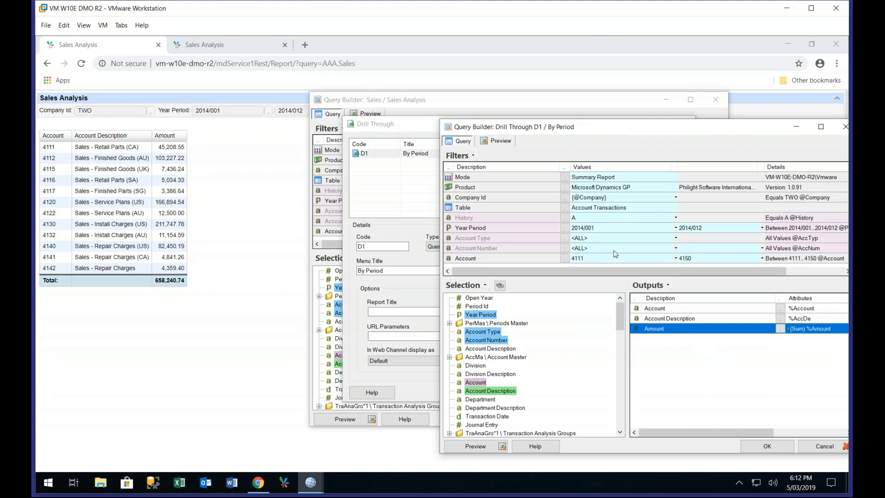
{"action": "left_click", "coordinate": [565, 208]}
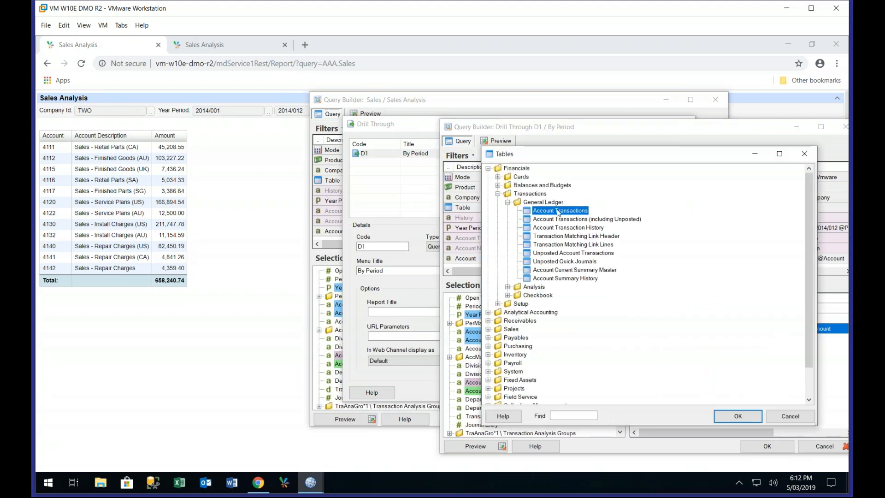
{"action": "double_click", "coordinate": [559, 211]}
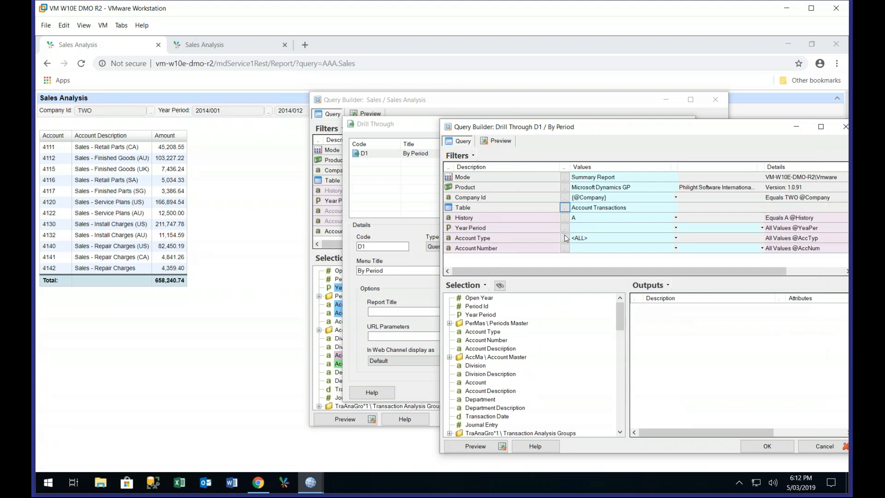
{"action": "left_click", "coordinate": [675, 228]}
{"action": "left_click", "coordinate": [686, 265]}
{"action": "left_click", "coordinate": [676, 248]}
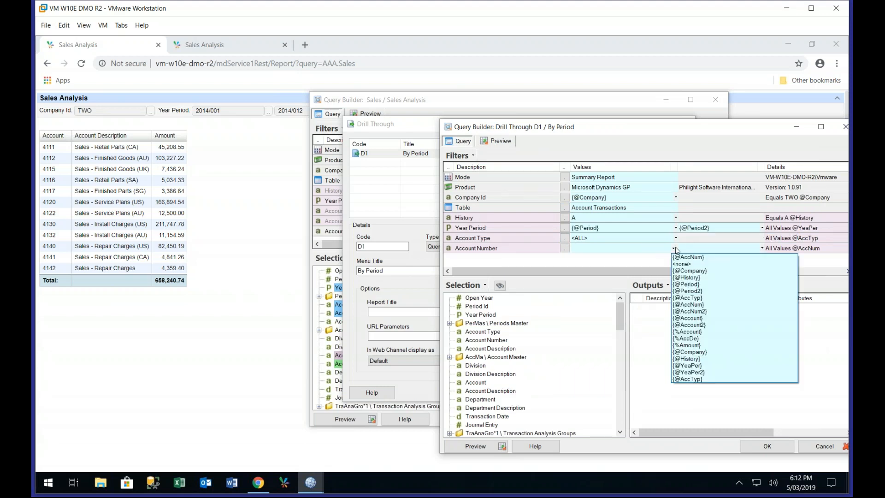
{"action": "left_click", "coordinate": [692, 332]}
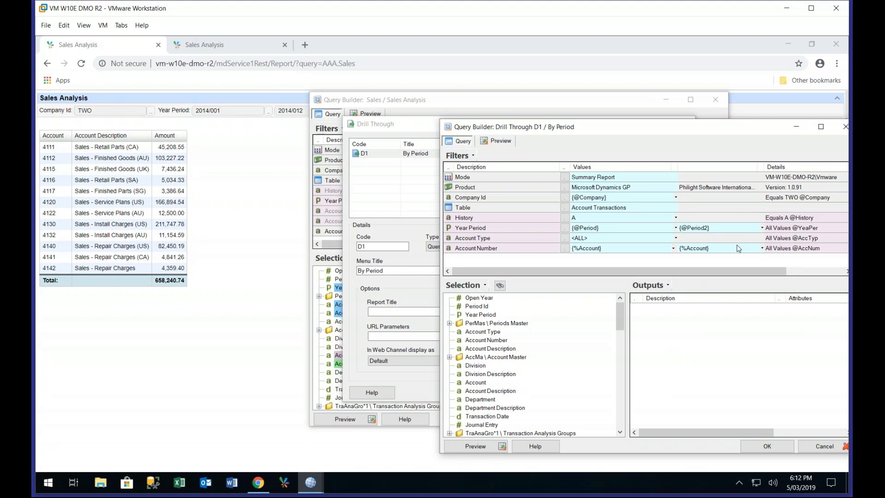
Add Year Period and Amount as outputs of the By Period query, accept it and close the drill-through definitions
{"action": "double_click", "coordinate": [491, 317]}
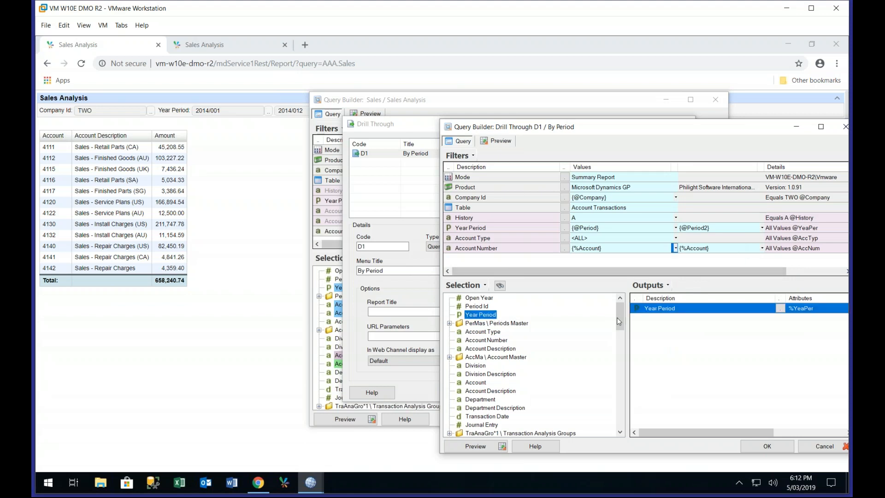
{"action": "left_click_drag", "start_coordinate": [622, 318], "coordinate": [622, 335]}
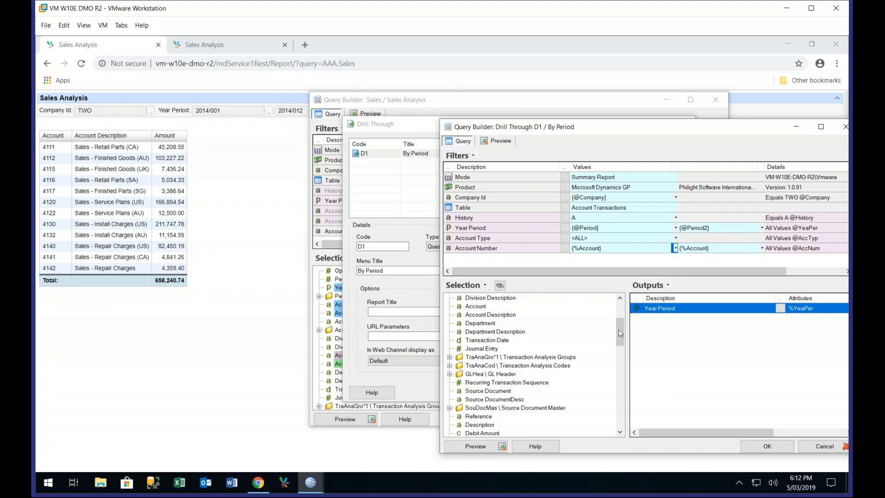
{"action": "scroll", "coordinate": [619, 337], "scroll_direction": "down", "scroll_amount": 2}
{"action": "left_click", "coordinate": [474, 408]}
{"action": "double_click", "coordinate": [474, 408]}
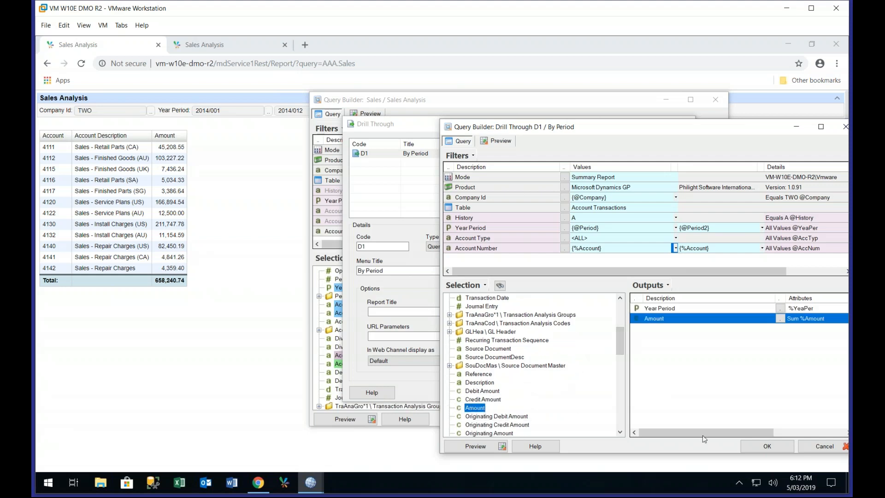
{"action": "left_click", "coordinate": [766, 446]}
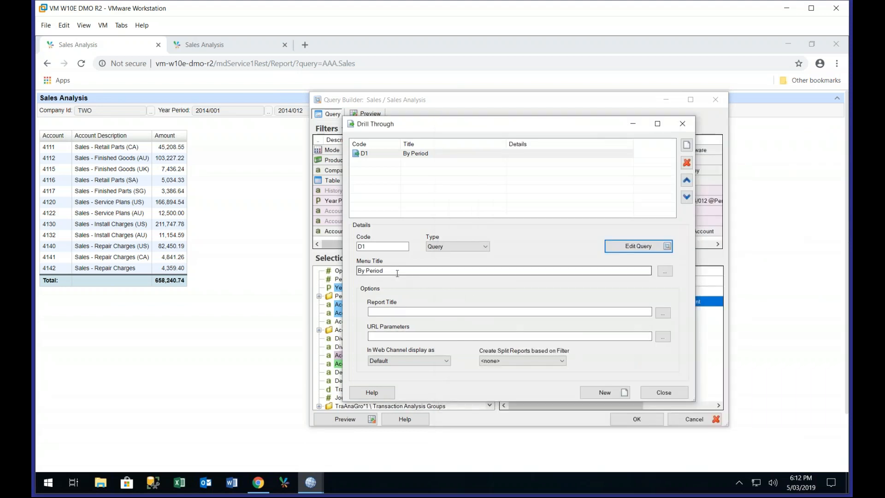
{"action": "left_click", "coordinate": [661, 396]}
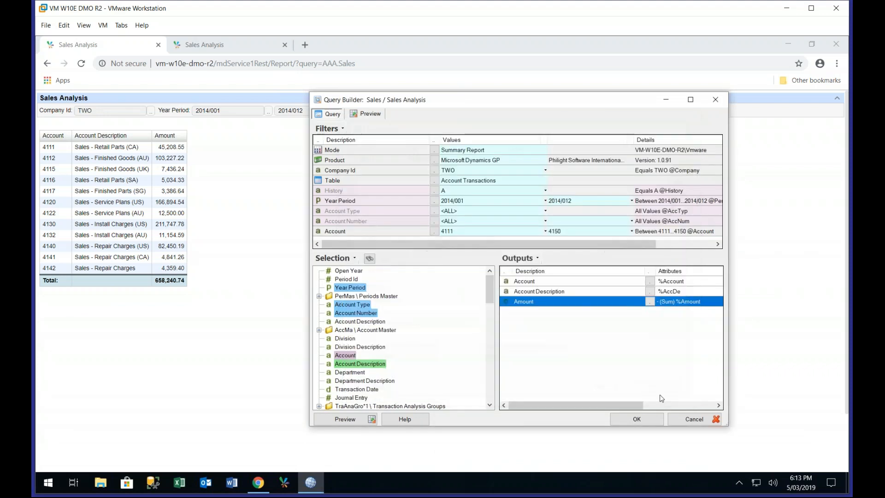
Preview the Sales query and check the drill-through options available on the amount for account 4112
{"action": "left_click", "coordinate": [377, 115]}
{"action": "left_click", "coordinate": [464, 169]}
{"action": "right_click", "coordinate": [464, 163]}
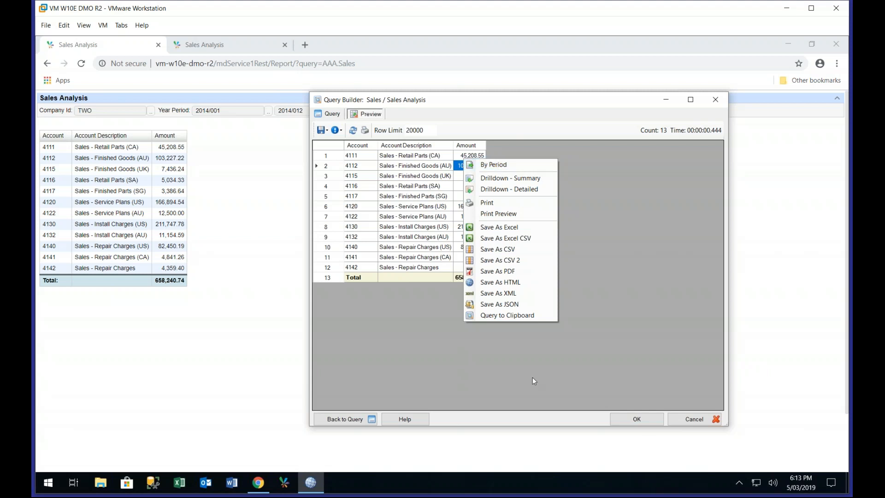
Accept and apply the query changes to the published report, and rerun Sales Analysis in the browser
{"action": "left_click", "coordinate": [629, 419]}
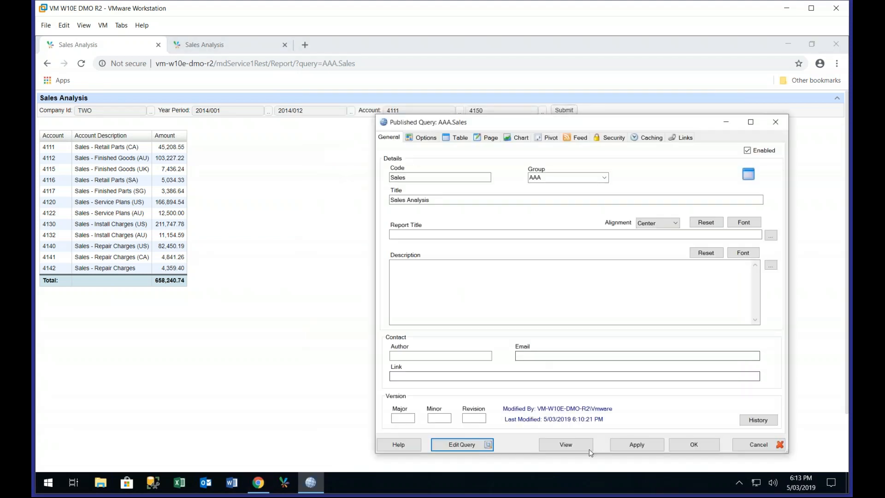
{"action": "left_click", "coordinate": [643, 448]}
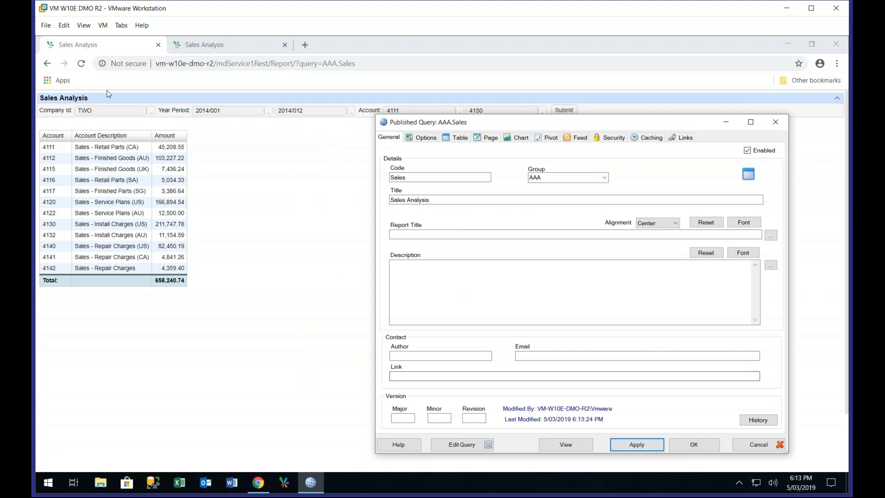
{"action": "left_click", "coordinate": [83, 64]}
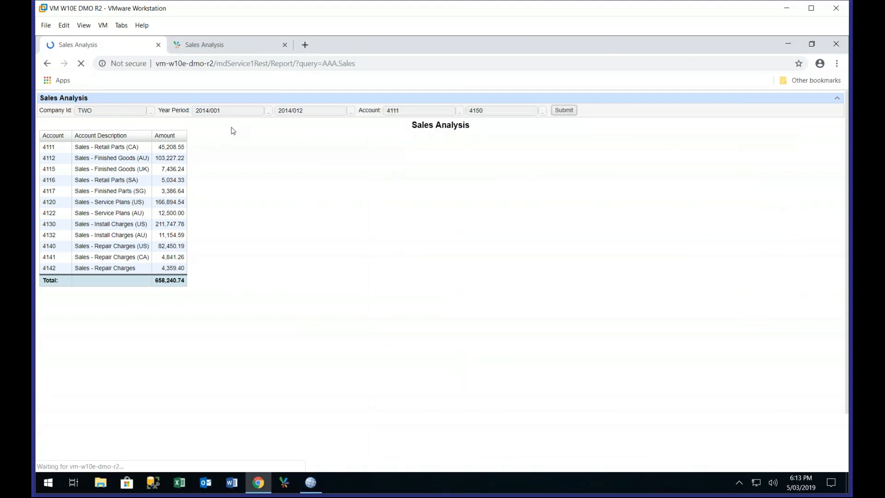
{"action": "left_click", "coordinate": [563, 111]}
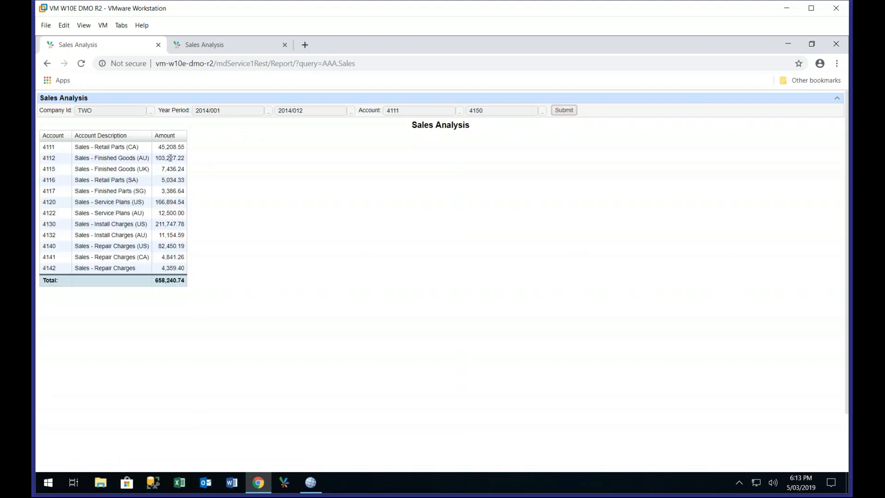
Drill through By Period on the amount for account 4112, and return to the Sales Analysis report
{"action": "left_click", "coordinate": [170, 158]}
{"action": "right_click", "coordinate": [170, 158]}
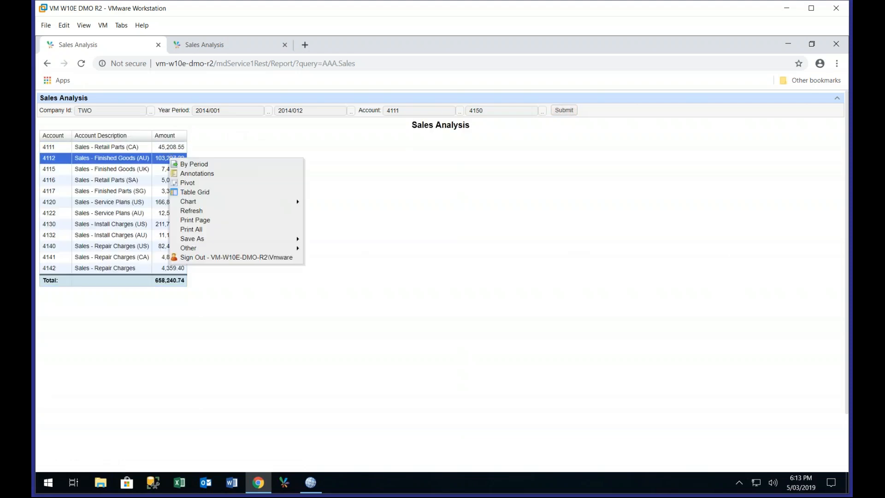
{"action": "left_click", "coordinate": [193, 167]}
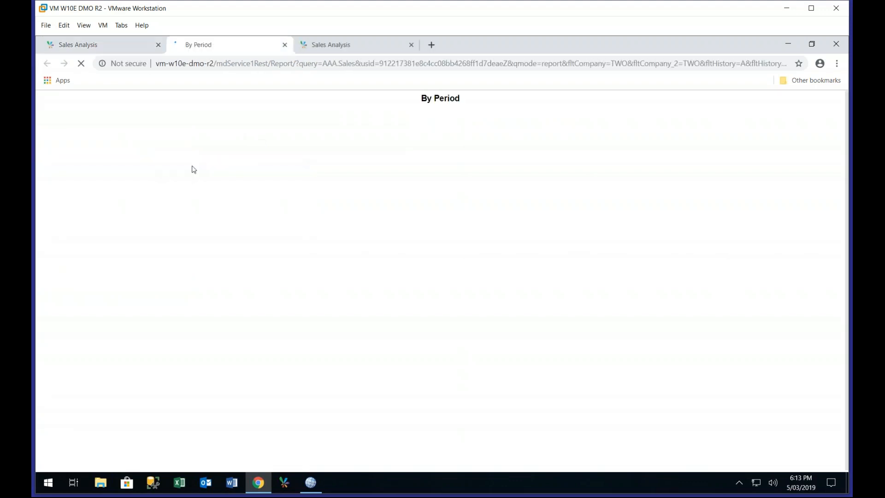
{"action": "left_click", "coordinate": [127, 52]}
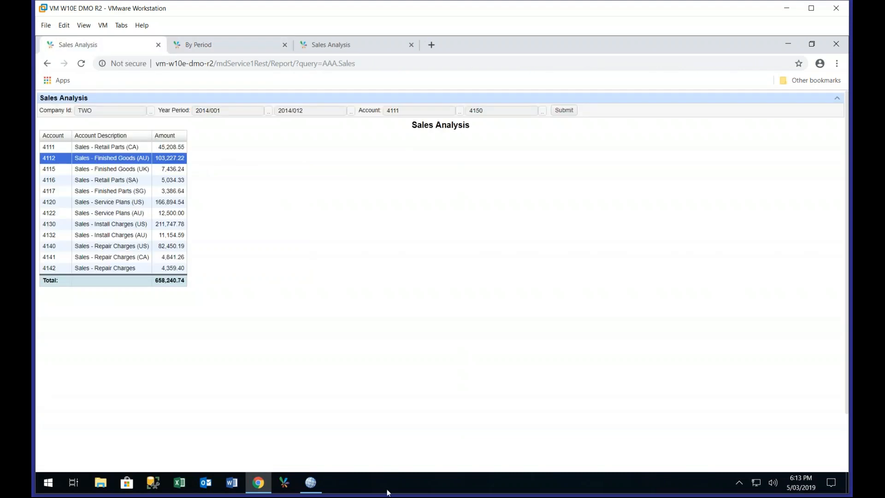
Switch back to Publisher and reopen the By Period drill-through query of the Sales report for editing
{"action": "left_click", "coordinate": [310, 482]}
{"action": "left_click", "coordinate": [478, 446]}
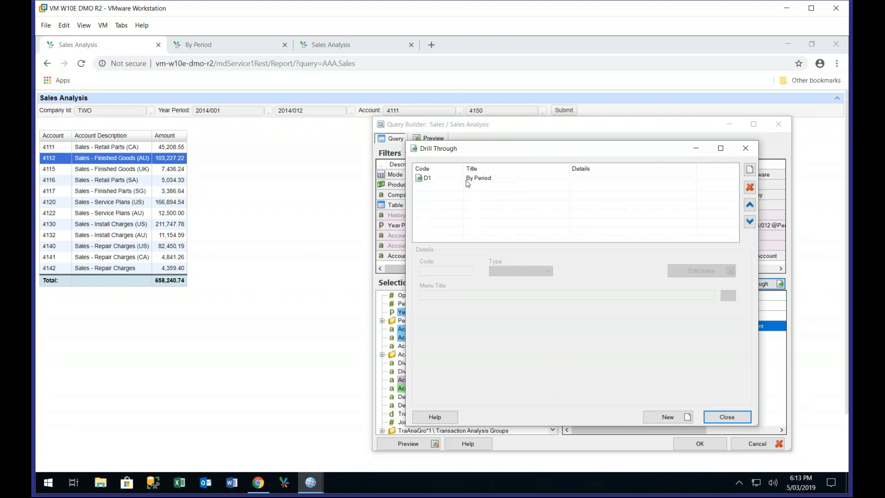
{"action": "left_click", "coordinate": [697, 273]}
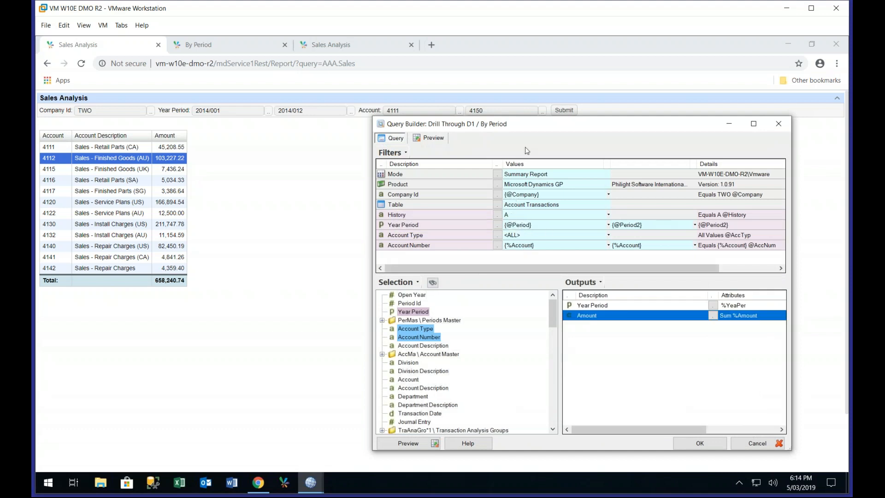
{"action": "left_click_drag", "start_coordinate": [532, 131], "coordinate": [645, 211]}
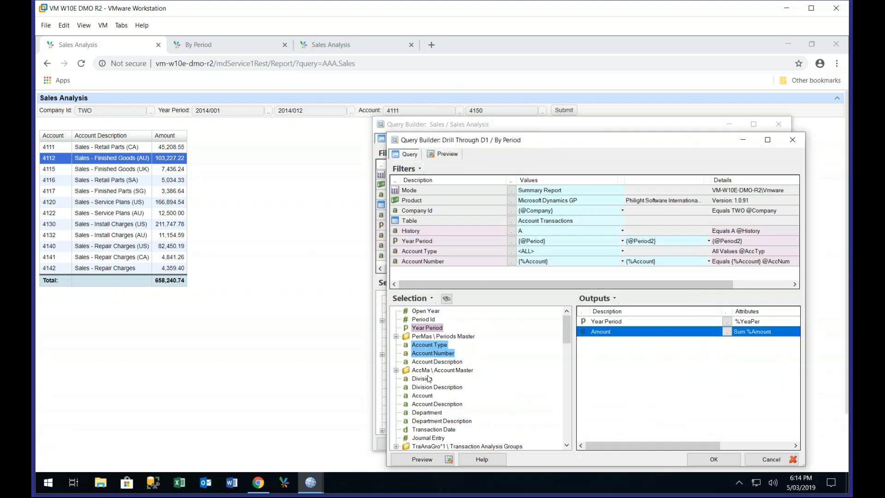
Add an Account filter to the By Period drill-through query, with both range values set to {%Account}
{"action": "left_click", "coordinate": [423, 395]}
{"action": "left_click_drag", "start_coordinate": [468, 279], "coordinate": [470, 274]}
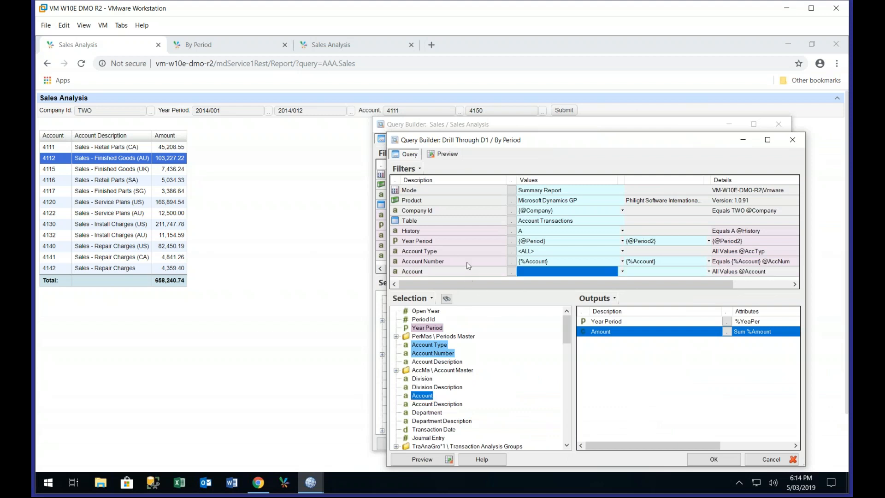
{"action": "left_click", "coordinate": [621, 272]}
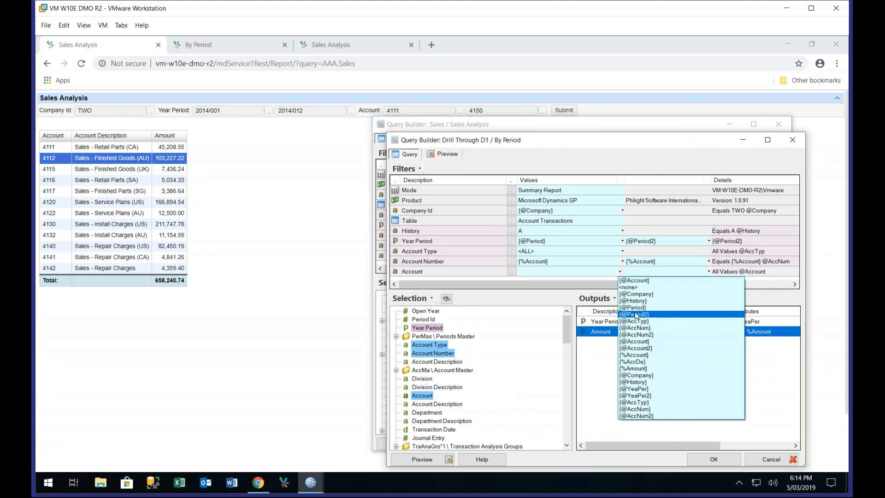
{"action": "left_click", "coordinate": [636, 280]}
{"action": "left_click", "coordinate": [621, 273]}
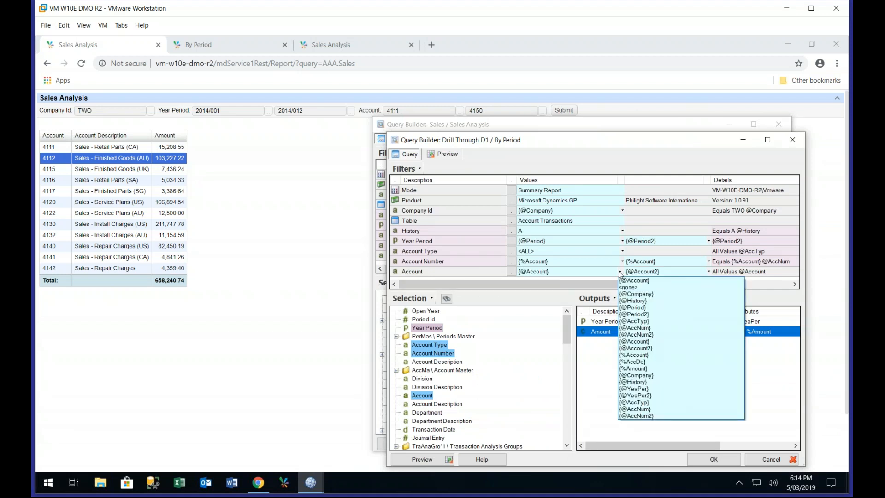
{"action": "left_click", "coordinate": [641, 355]}
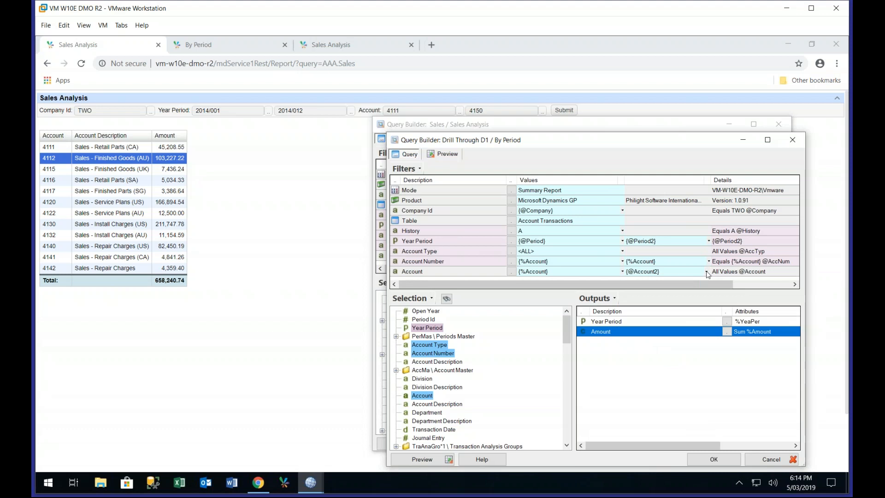
{"action": "left_click", "coordinate": [709, 272]}
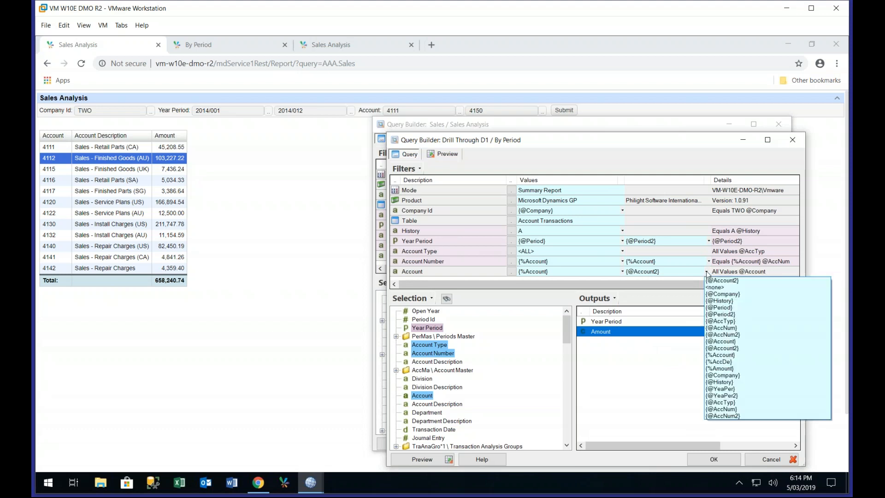
{"action": "left_click", "coordinate": [721, 354]}
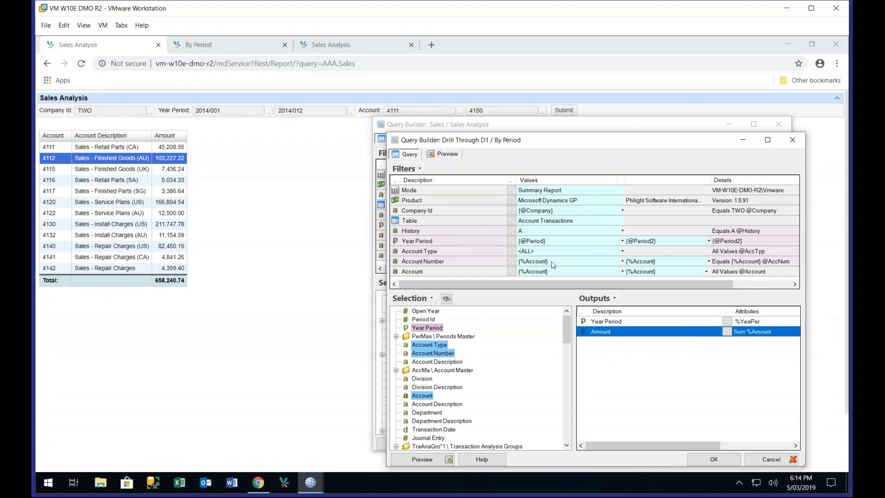
Clear both Account Number filter values in the drill-through query and set that filter to <ALL>
{"action": "left_click", "coordinate": [537, 262]}
{"action": "key", "text": "Delete"}
{"action": "key", "text": "Tab"}
{"action": "key", "text": "Delete"}
{"action": "left_click", "coordinate": [512, 262]}
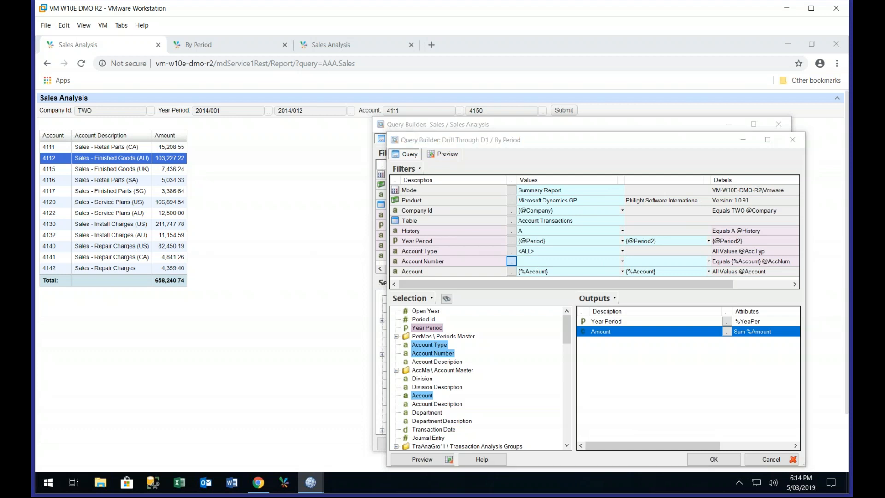
{"action": "left_click", "coordinate": [728, 219]}
Accept the drill-through and Sales query changes and apply them to the published report AAA.Sales
{"action": "left_click", "coordinate": [712, 461]}
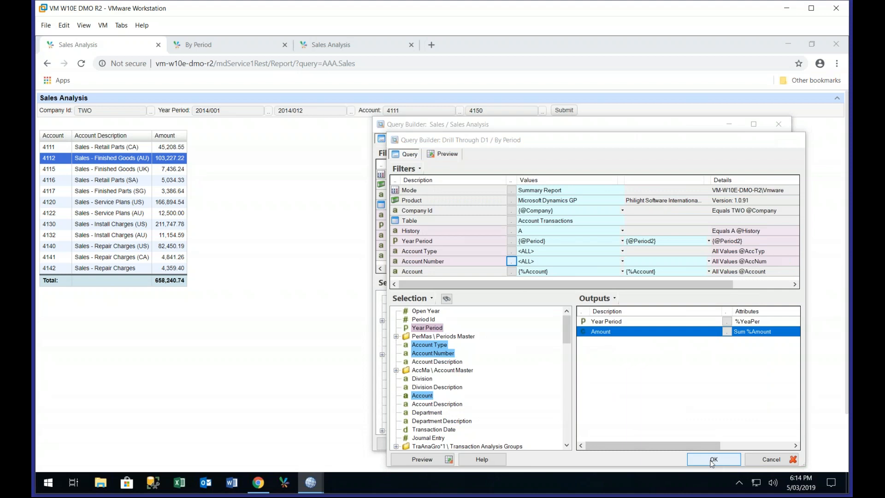
{"action": "key", "text": "Return"}
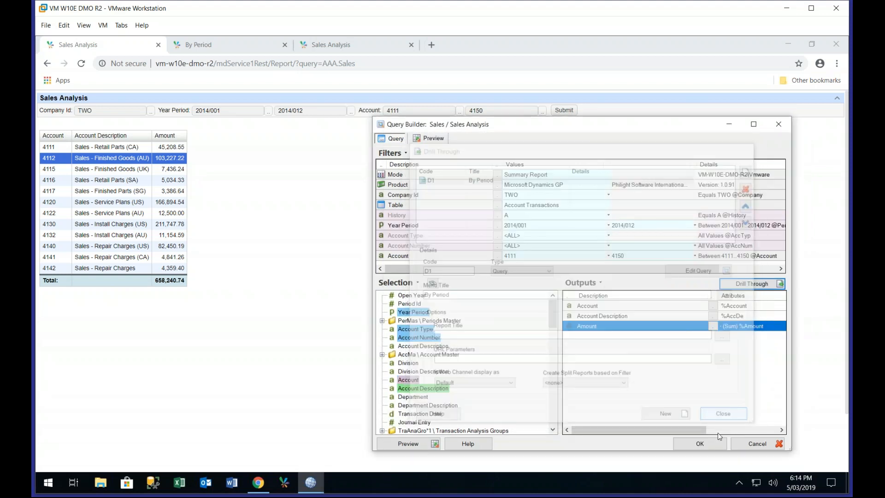
{"action": "left_click", "coordinate": [712, 445]}
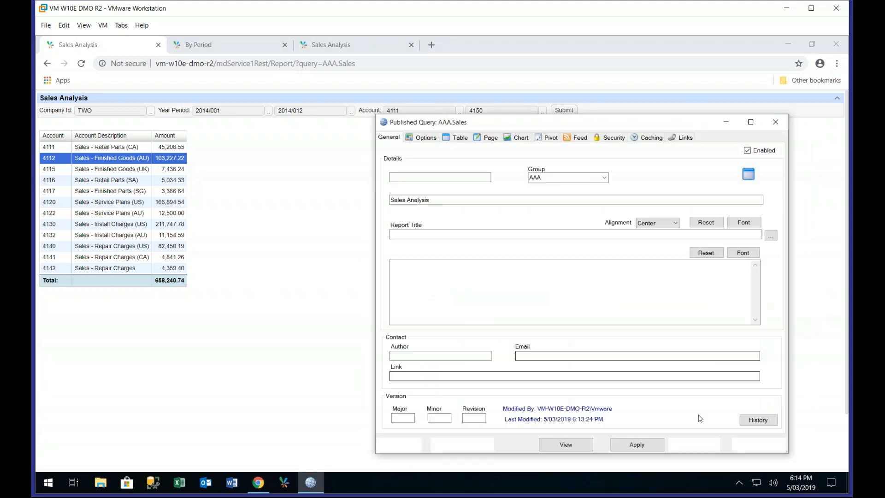
Reload and resubmit Sales Analysis in the browser, and drill through By Period on the amount for account 4112
{"action": "left_click", "coordinate": [81, 65]}
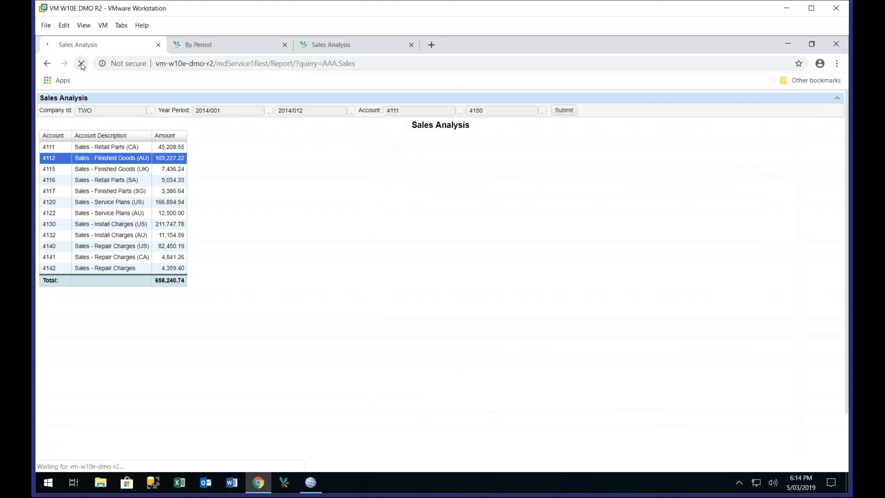
{"action": "left_click", "coordinate": [559, 111]}
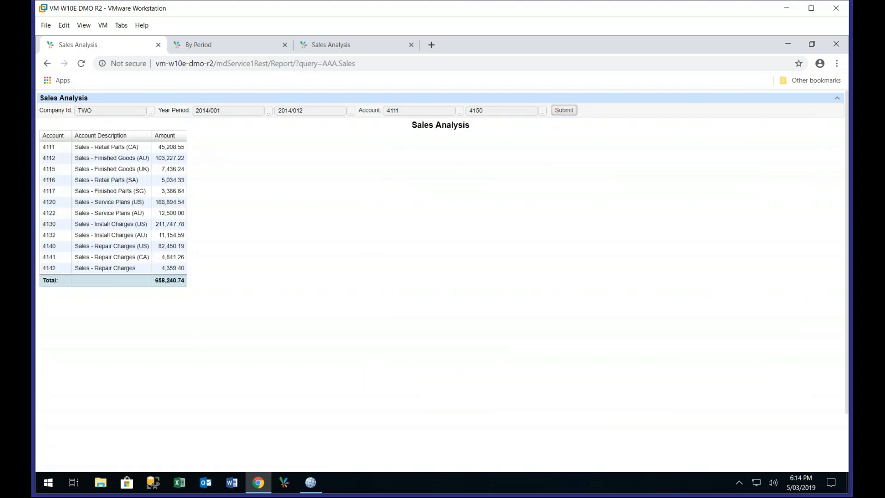
{"action": "right_click", "coordinate": [163, 161]}
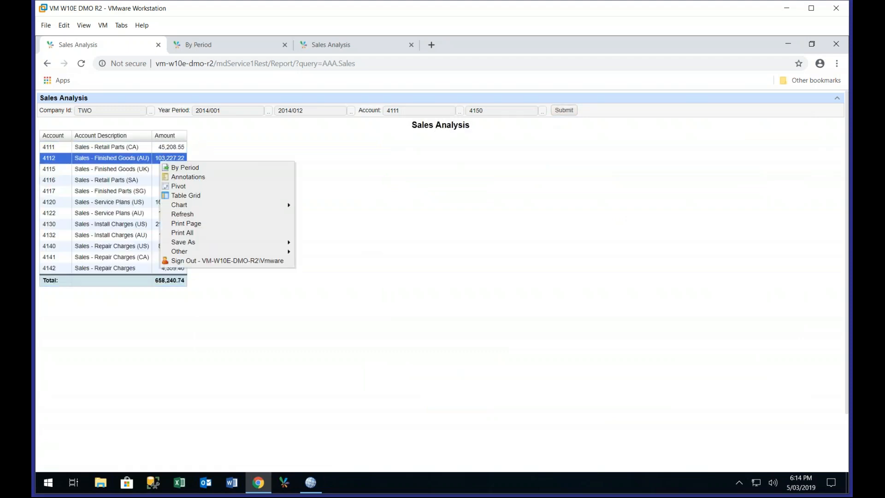
{"action": "left_click", "coordinate": [169, 168]}
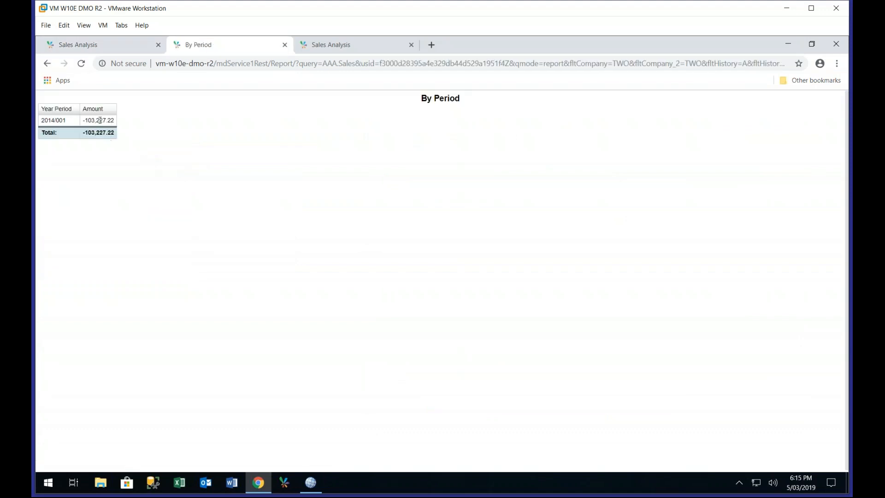
Compare the By Period amount for 2014/001 with the account 4112 amount in the Sales Analysis report
{"action": "left_click", "coordinate": [100, 120]}
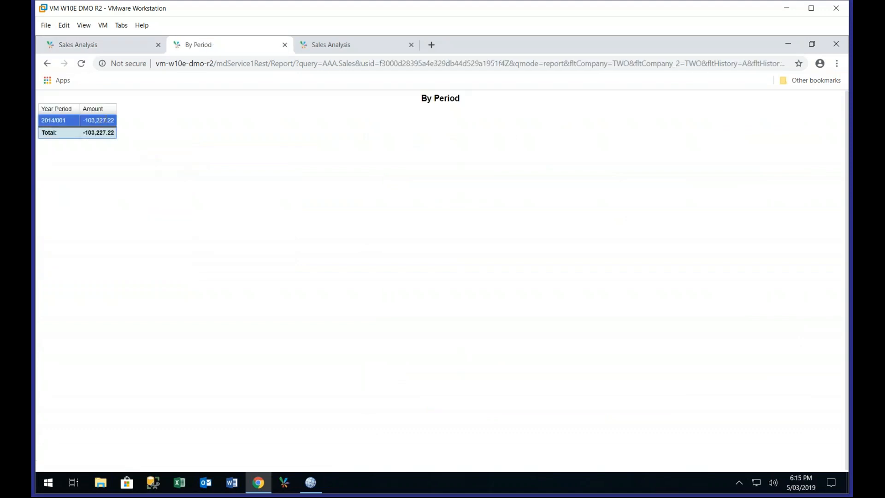
{"action": "left_click", "coordinate": [95, 50]}
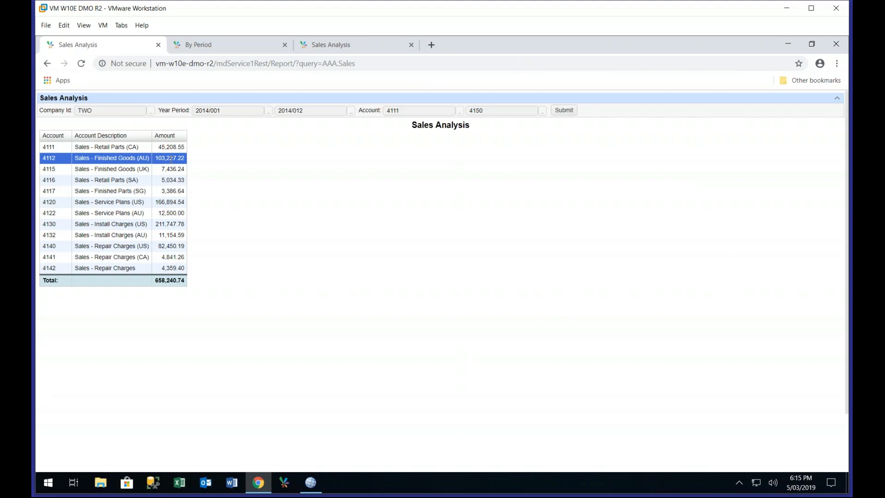
{"action": "left_click", "coordinate": [188, 46]}
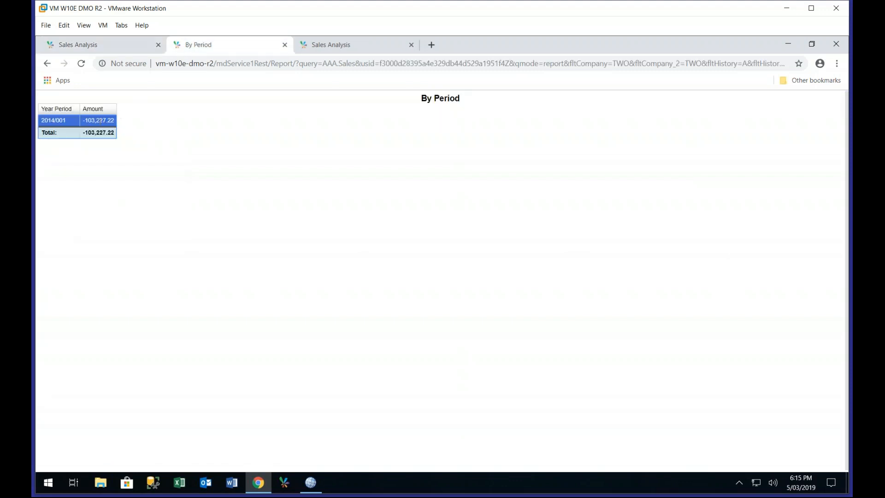
{"action": "left_click", "coordinate": [78, 44]}
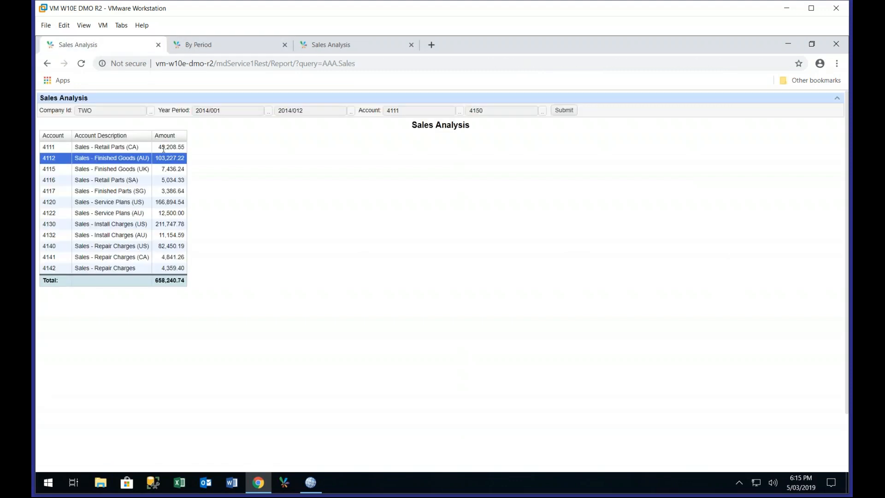
{"action": "left_click", "coordinate": [191, 44]}
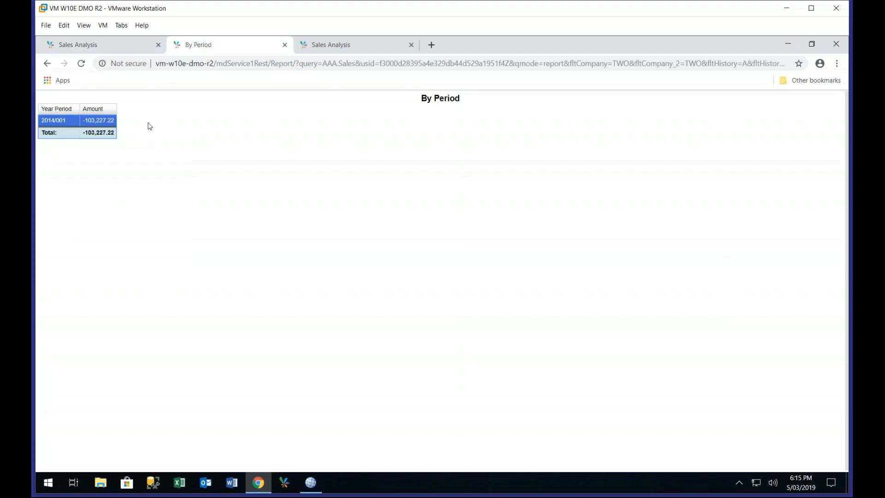
{"action": "left_click", "coordinate": [110, 46]}
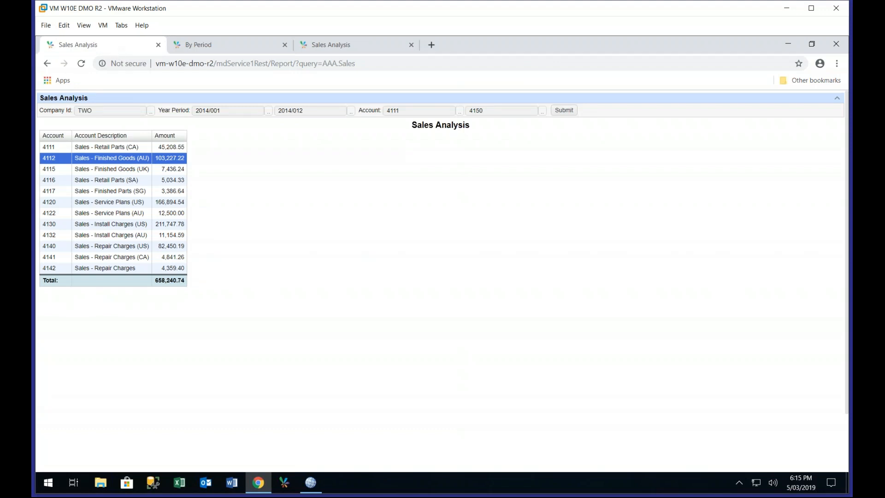
Show the Sales Analysis report as a Bar chart and open the drill-through options for the 4112 bar
{"action": "right_click", "coordinate": [172, 160]}
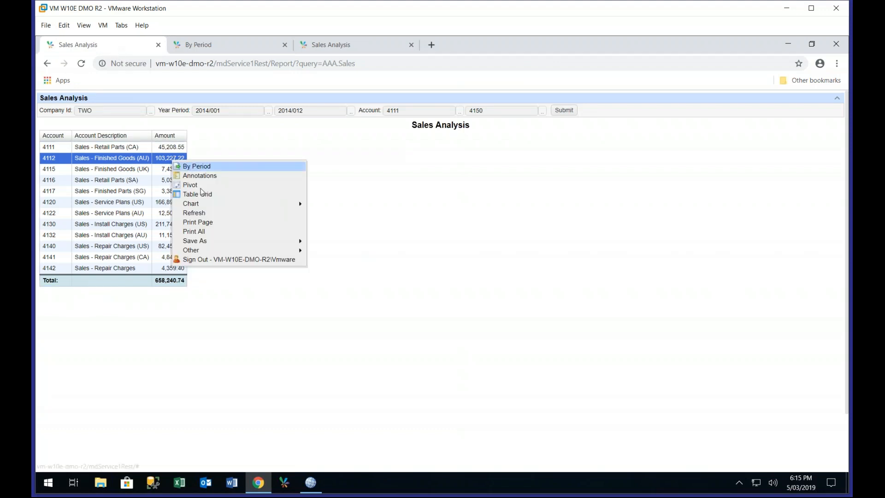
{"action": "mouse_move", "coordinate": [208, 206]}
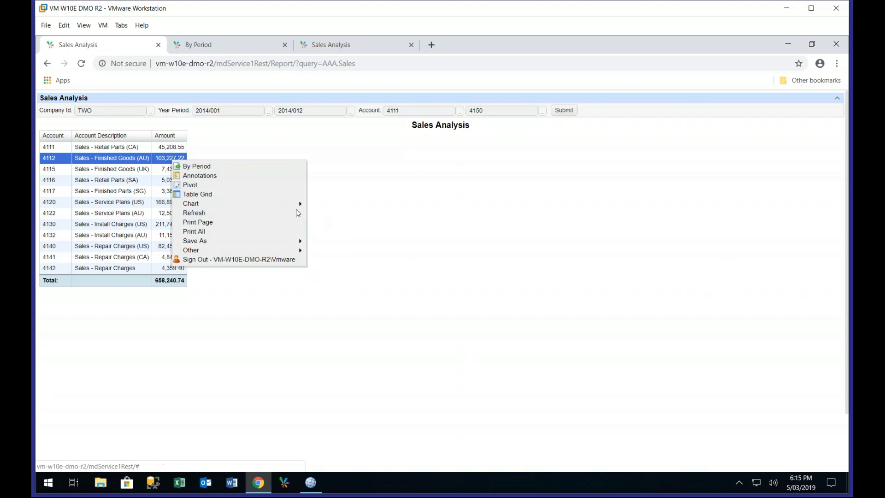
{"action": "left_click", "coordinate": [273, 205]}
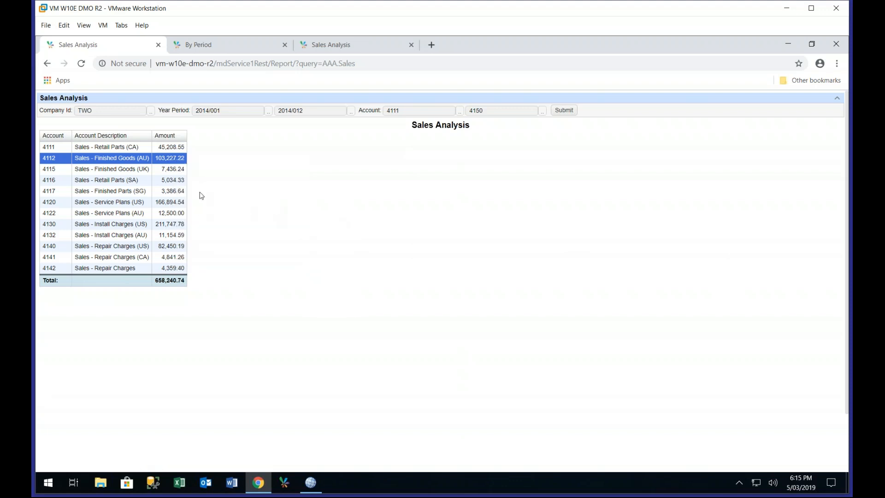
{"action": "right_click", "coordinate": [166, 160]}
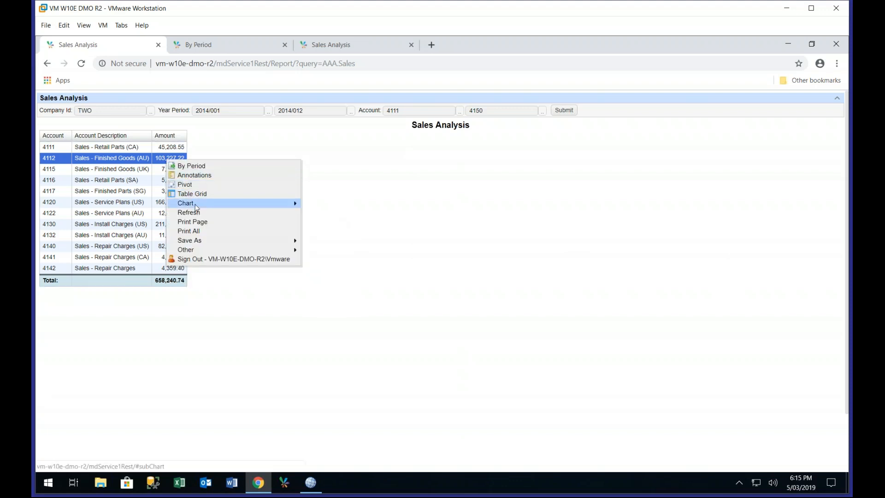
{"action": "mouse_move", "coordinate": [198, 207]}
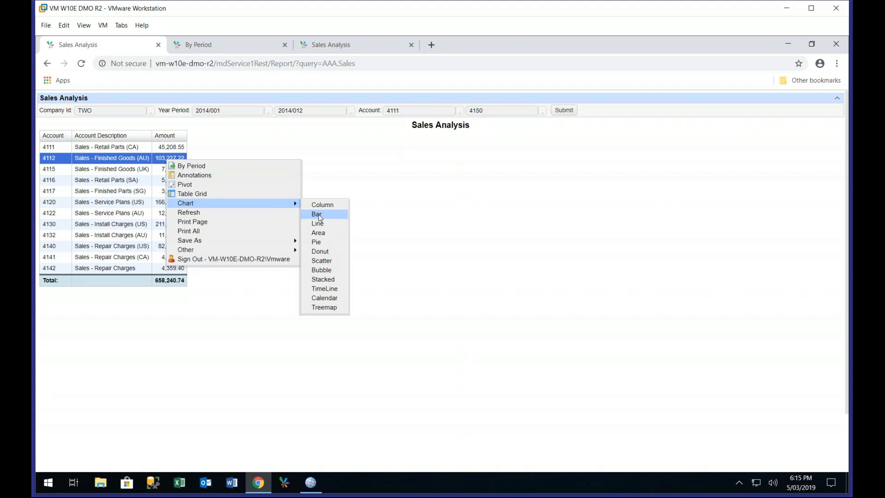
{"action": "left_click", "coordinate": [317, 215]}
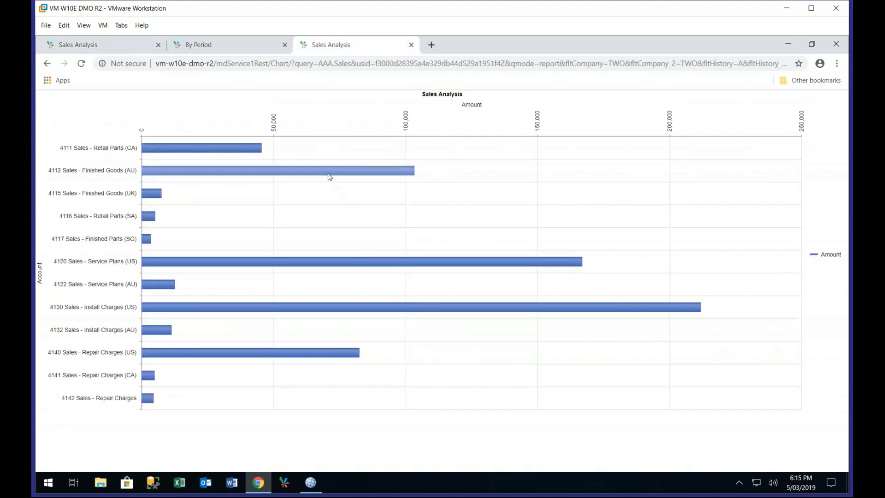
{"action": "left_click", "coordinate": [329, 177]}
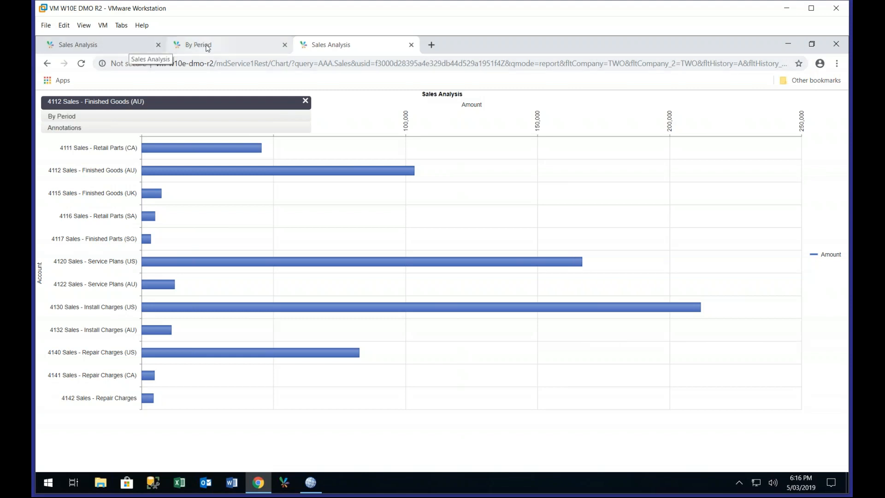
Open the bookmarked Sharperlight Index Page in place of the By Period report
{"action": "left_click", "coordinate": [232, 52]}
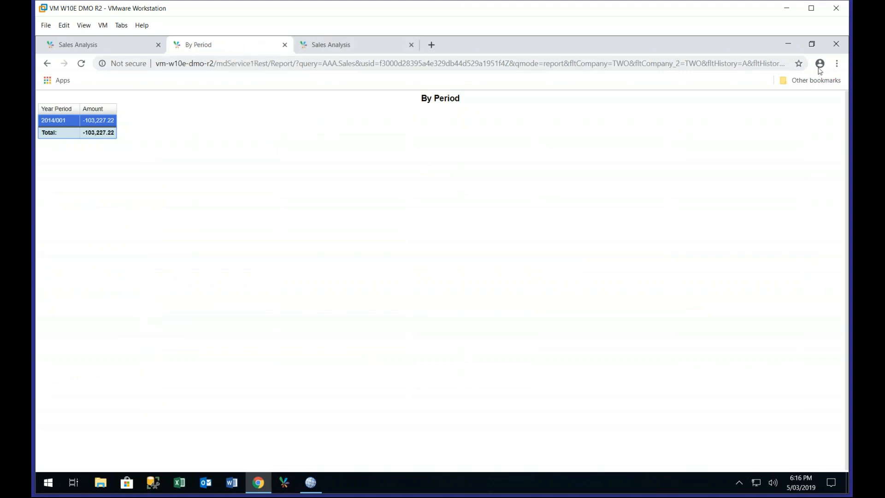
{"action": "left_click", "coordinate": [837, 64]}
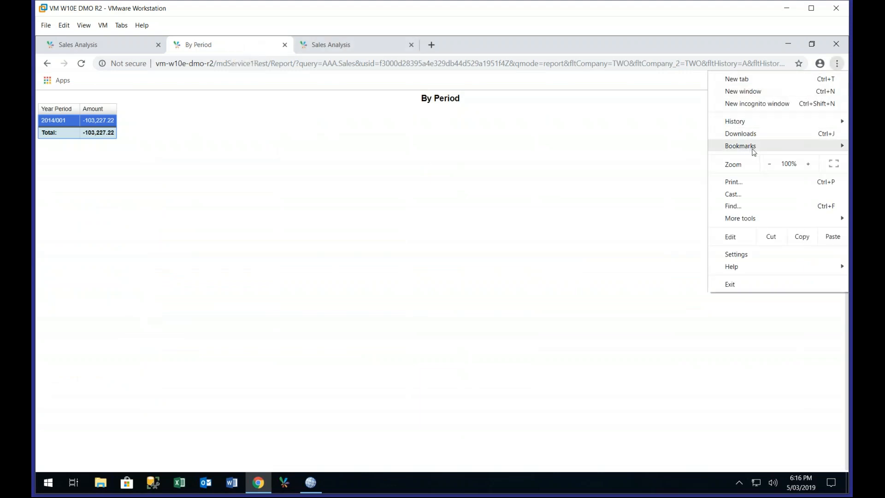
{"action": "mouse_move", "coordinate": [752, 149]}
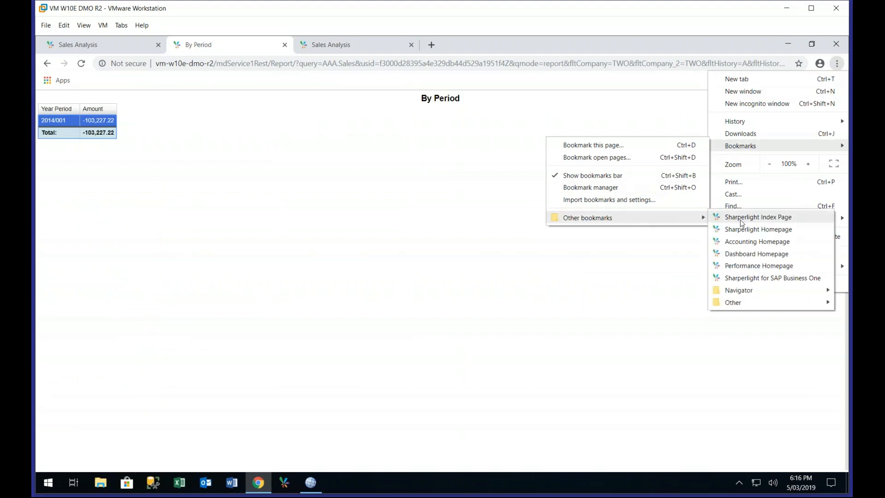
{"action": "left_click", "coordinate": [709, 201]}
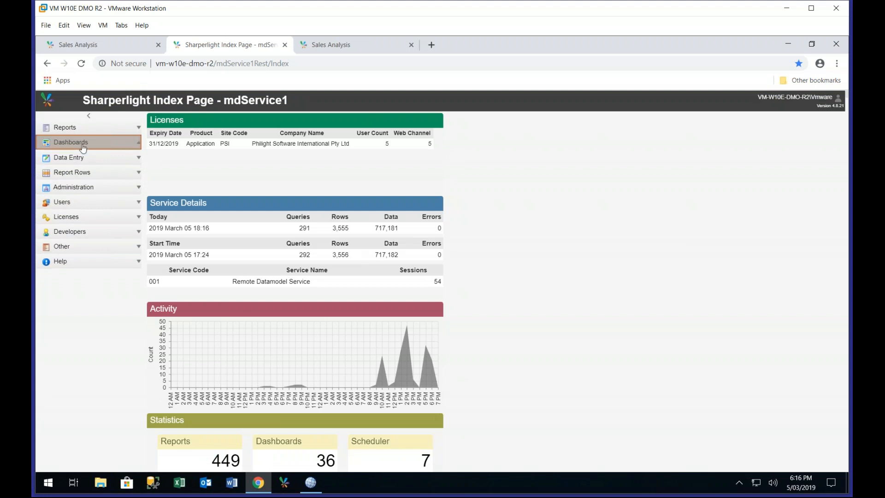
Create a new dashboard page from the Dashboards list and confirm its creation
{"action": "left_click", "coordinate": [83, 145]}
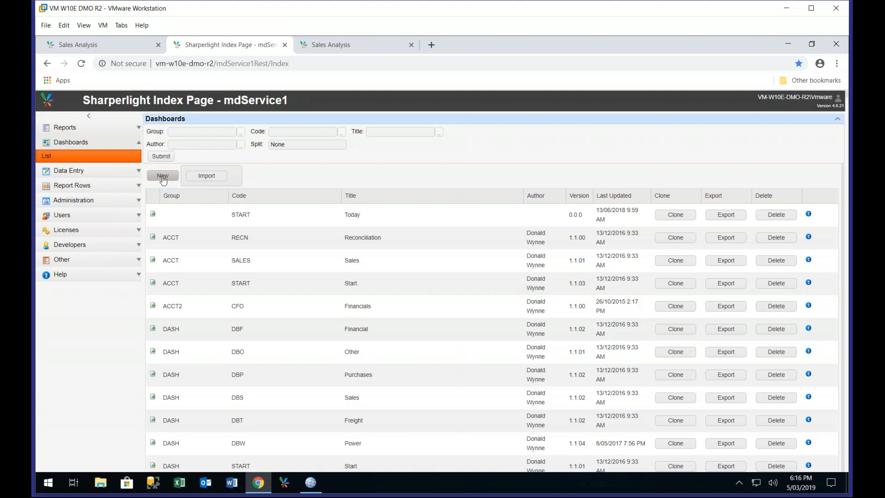
{"action": "left_click", "coordinate": [162, 177]}
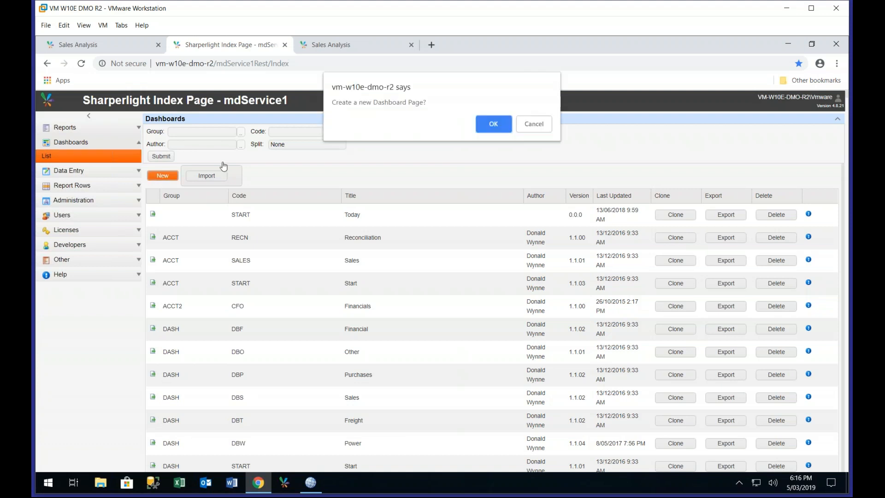
{"action": "left_click", "coordinate": [493, 121]}
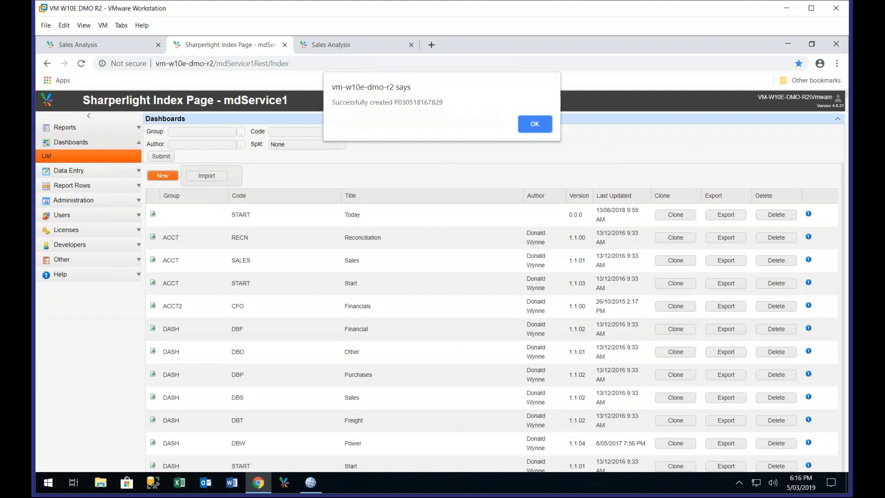
{"action": "left_click", "coordinate": [533, 121]}
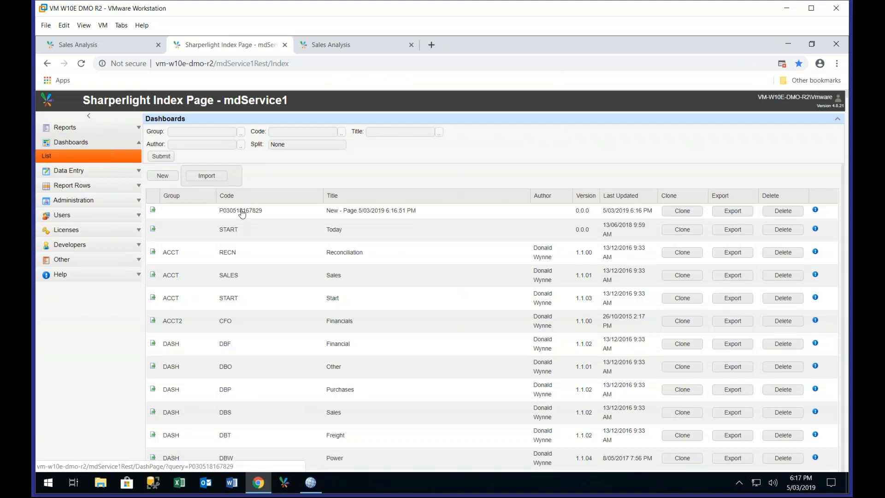
Open the newly created dashboard page for editing and set its code to demo and its group to AAA
{"action": "left_click", "coordinate": [240, 211]}
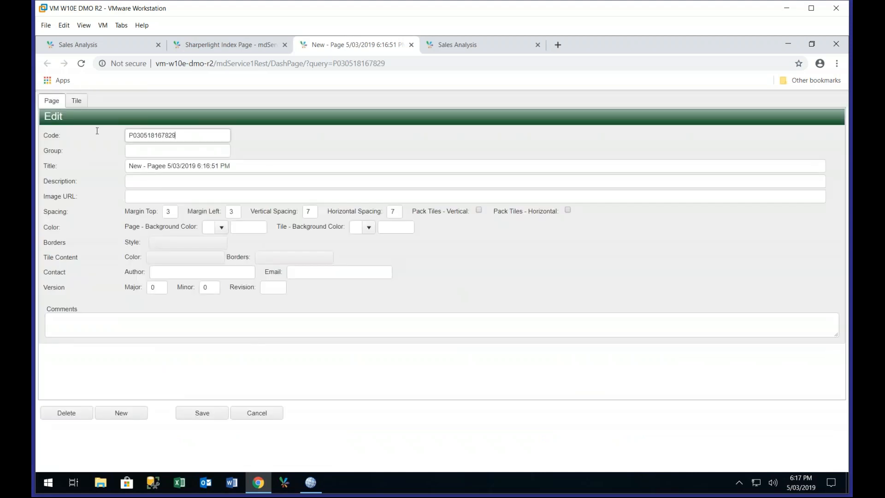
{"action": "left_click_drag", "start_coordinate": [97, 131], "coordinate": [84, 130]}
{"action": "type", "text": "demo"}
{"action": "left_click", "coordinate": [141, 149]}
{"action": "type", "text": "AAA"}
Title tile T1 of the new dashboard page "Sales Analysis"
{"action": "left_click", "coordinate": [81, 103]}
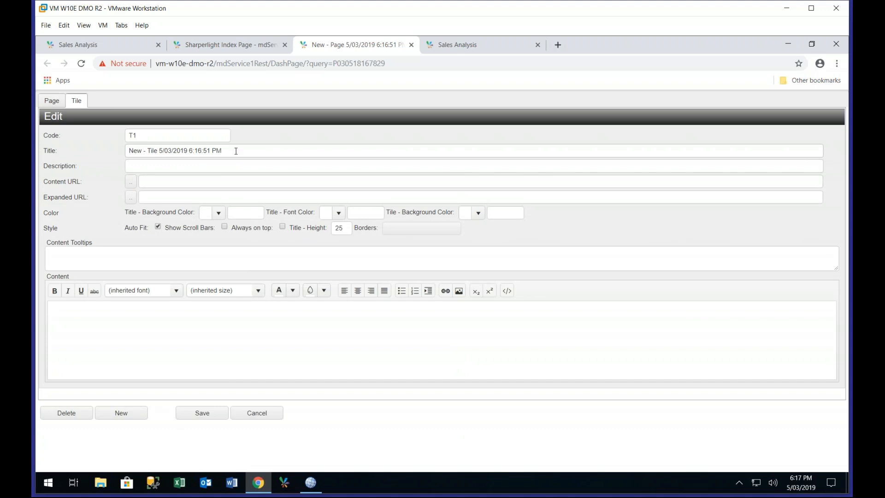
{"action": "left_click_drag", "start_coordinate": [236, 151], "coordinate": [77, 149]}
{"action": "type", "text": "Sales"}
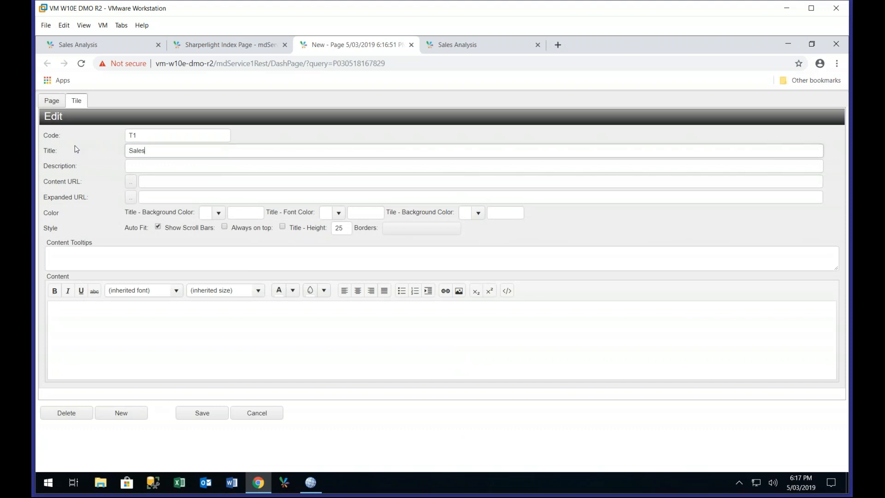
{"action": "type", "text": " Analysis"}
Set the tile's content URL to the AAA Sales Analysis column chart without prompts and save the page
{"action": "left_click", "coordinate": [131, 182]}
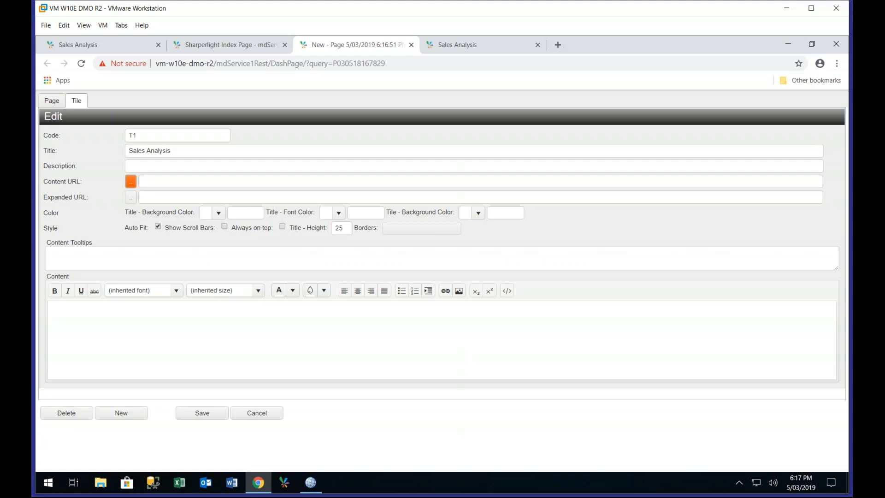
{"action": "left_click", "coordinate": [131, 182]}
{"action": "left_click", "coordinate": [46, 118]}
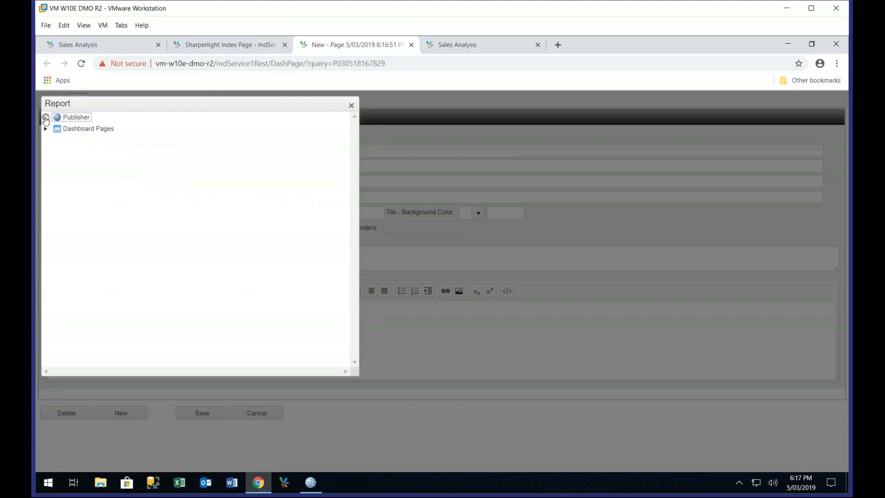
{"action": "left_click", "coordinate": [54, 141]}
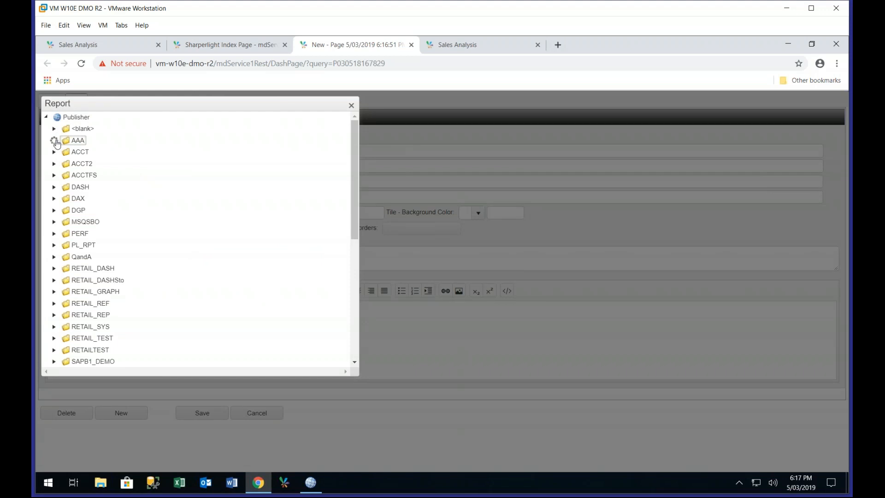
{"action": "left_click", "coordinate": [63, 153]}
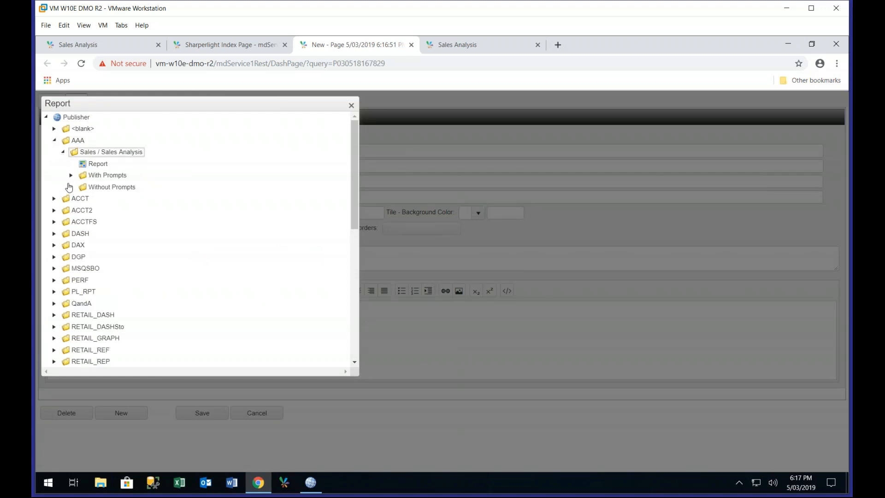
{"action": "left_click", "coordinate": [71, 189]}
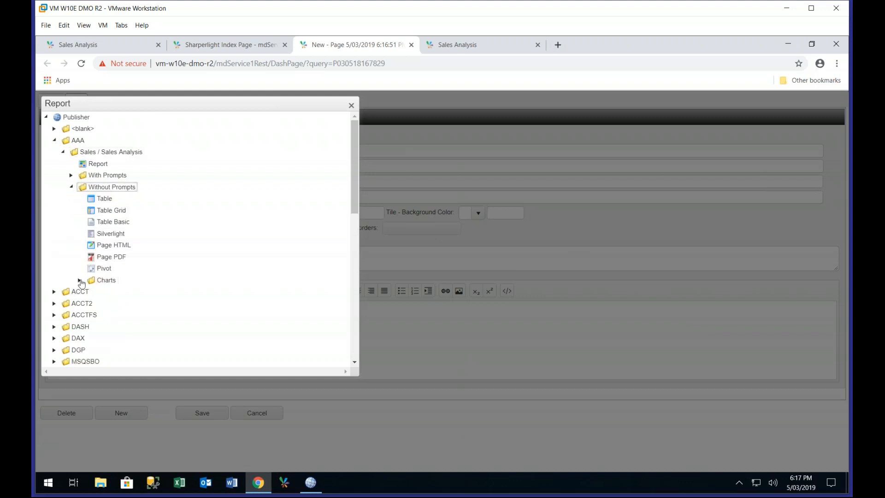
{"action": "left_click", "coordinate": [80, 280]}
{"action": "left_click", "coordinate": [111, 292]}
{"action": "double_click", "coordinate": [111, 292]}
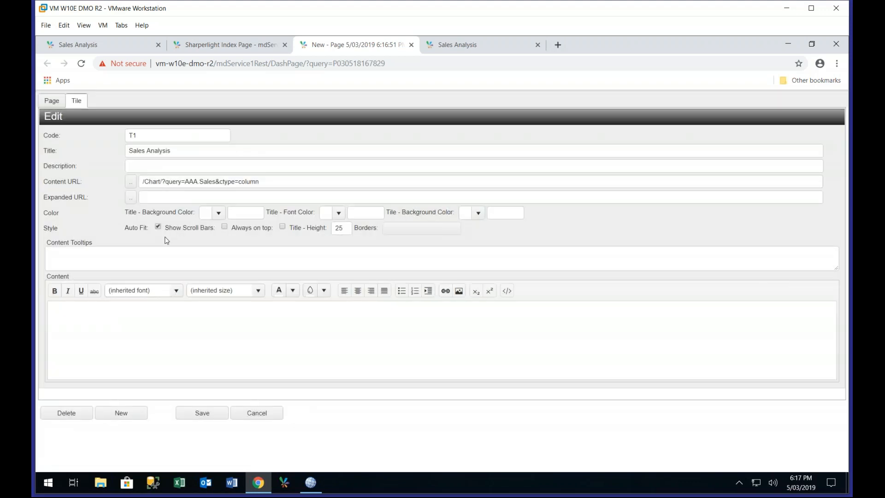
{"action": "left_click", "coordinate": [208, 417]}
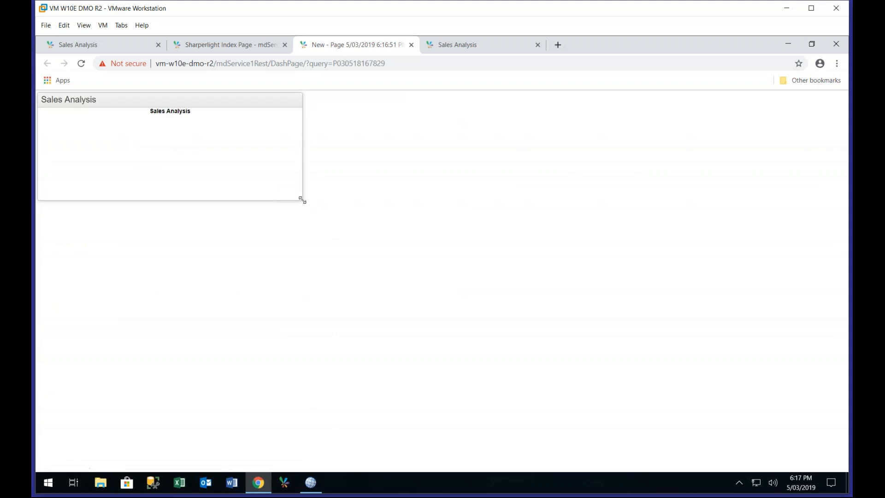
Make the Sales Analysis tile taller and save its settings again to redraw the chart at the new size
{"action": "left_click_drag", "start_coordinate": [317, 271], "coordinate": [314, 350]}
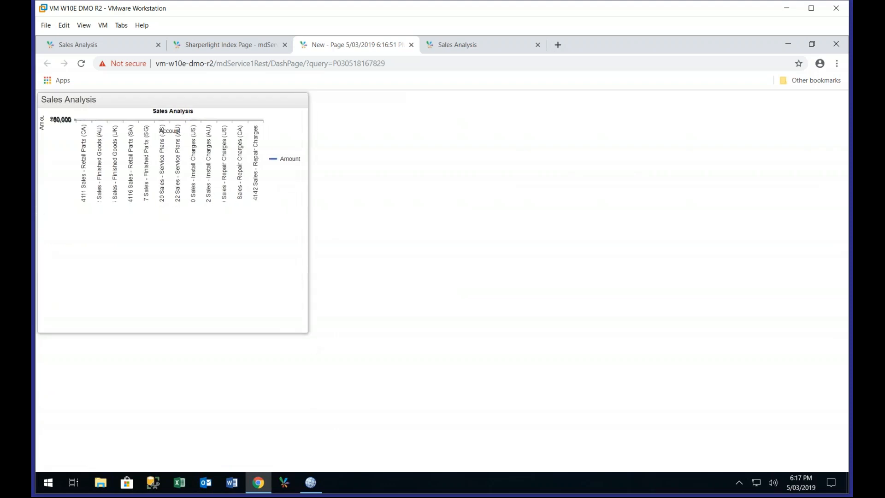
{"action": "left_click", "coordinate": [280, 105]}
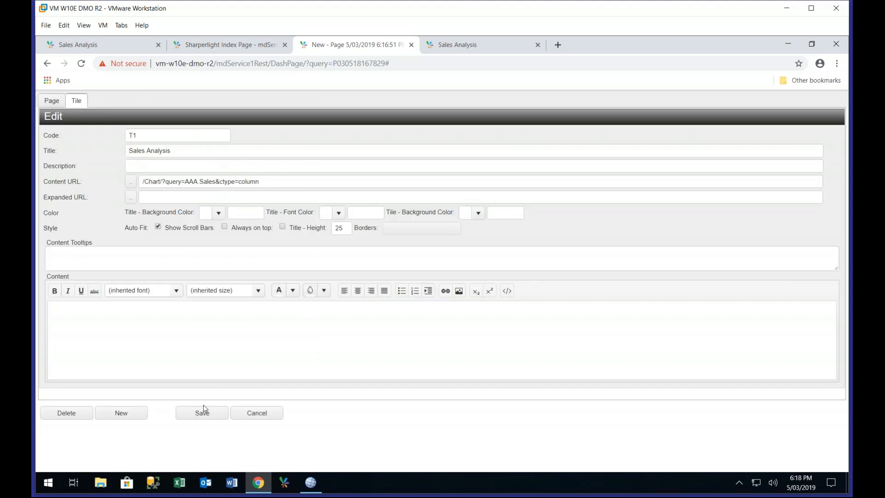
{"action": "left_click", "coordinate": [202, 413]}
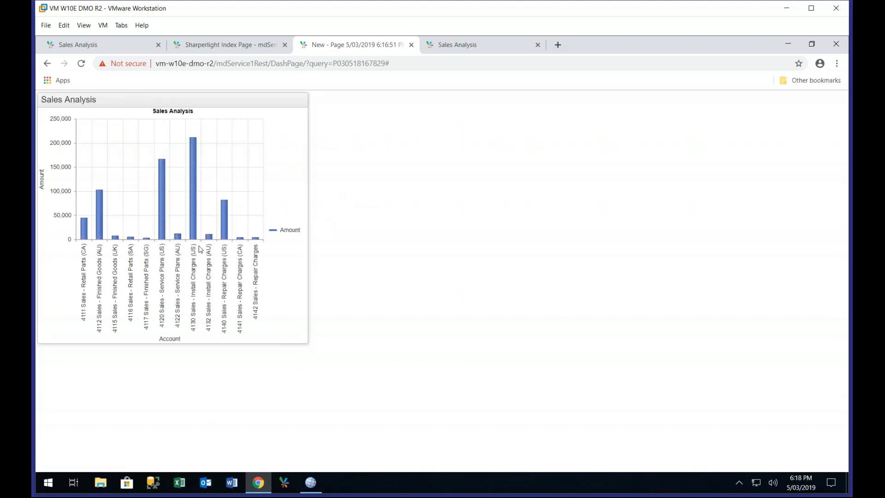
Examine the 4130 and 4120 bars in the Sales Analysis tile and open the drill-through options for 4120
{"action": "mouse_move", "coordinate": [195, 221]}
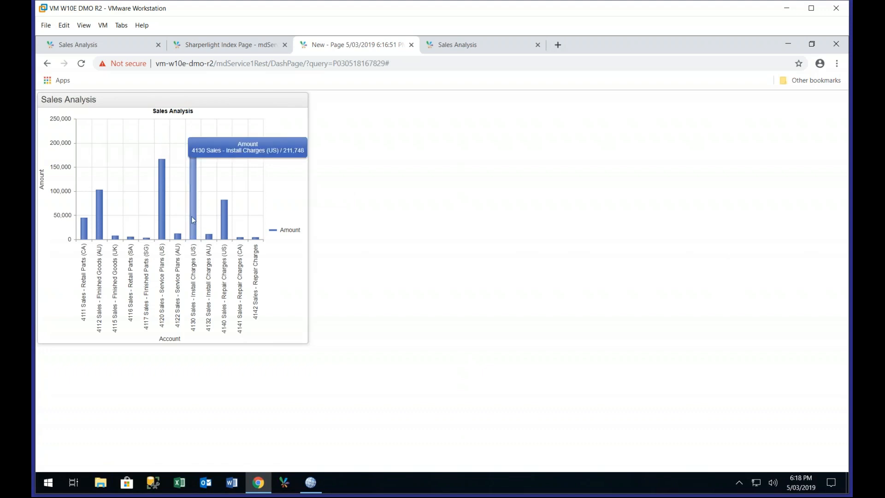
{"action": "mouse_move", "coordinate": [164, 211]}
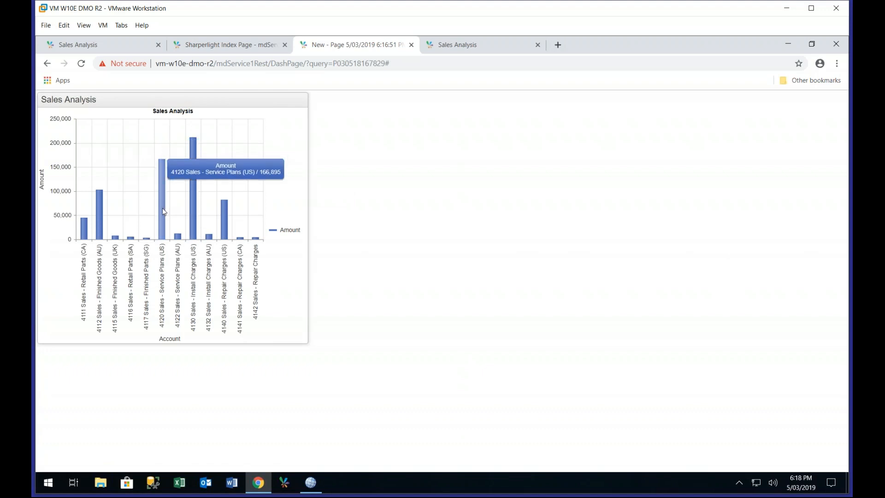
{"action": "left_click", "coordinate": [164, 211]}
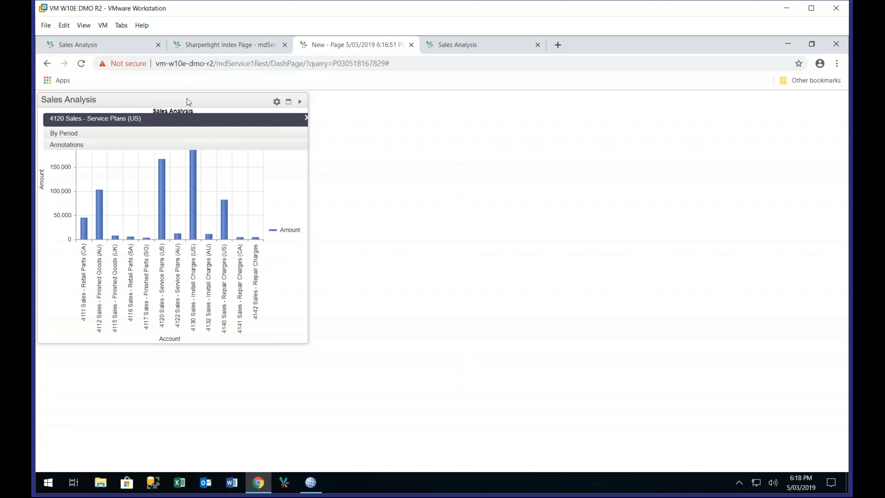
{"action": "mouse_move", "coordinate": [185, 101]}
{"action": "left_mouse_down"}
{"action": "mouse_move", "coordinate": [245, 129]}
{"action": "mouse_move", "coordinate": [203, 111]}
{"action": "mouse_move", "coordinate": [196, 120]}
{"action": "mouse_move", "coordinate": [195, 109]}
{"action": "left_mouse_up"}
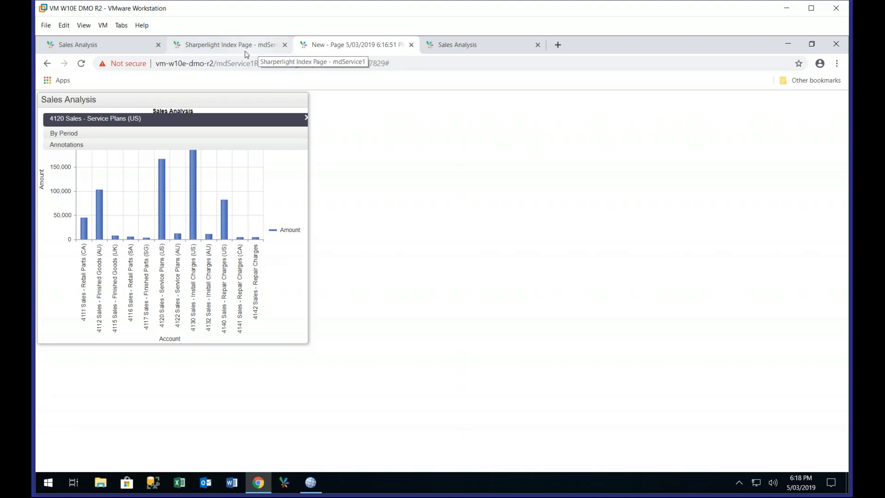
Switch to Publisher, accept the Sales Analysis published query and create a new published query
{"action": "left_click", "coordinate": [787, 44]}
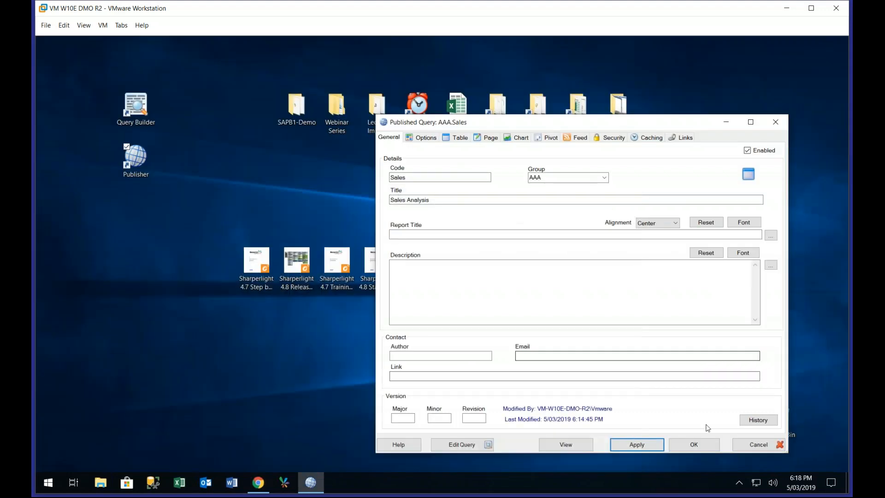
{"action": "left_click", "coordinate": [701, 447]}
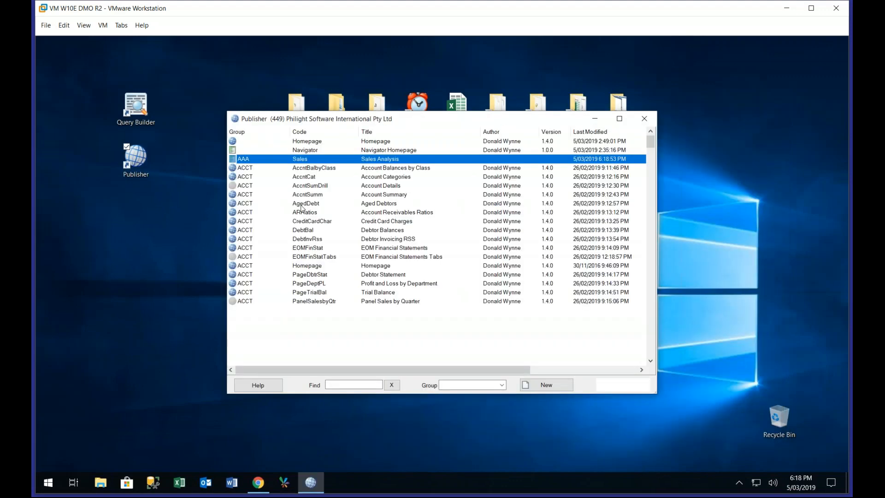
{"action": "left_click", "coordinate": [328, 169]}
{"action": "right_click", "coordinate": [328, 171]}
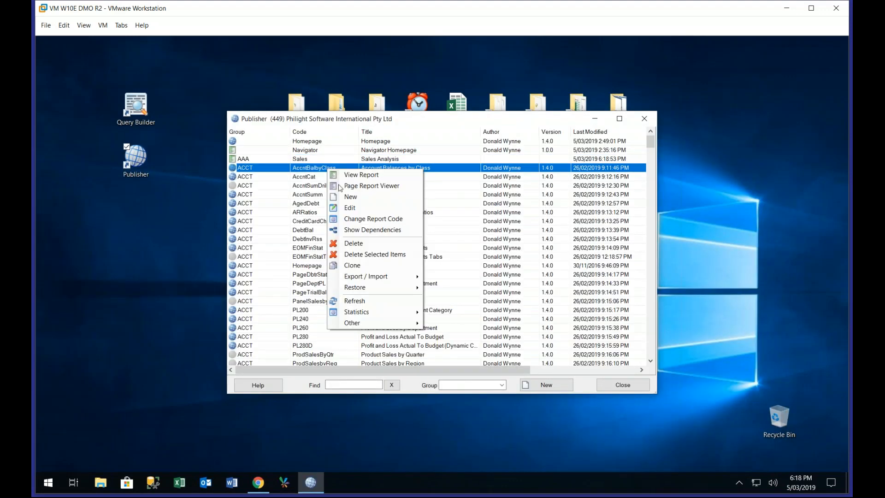
{"action": "left_click", "coordinate": [344, 205]}
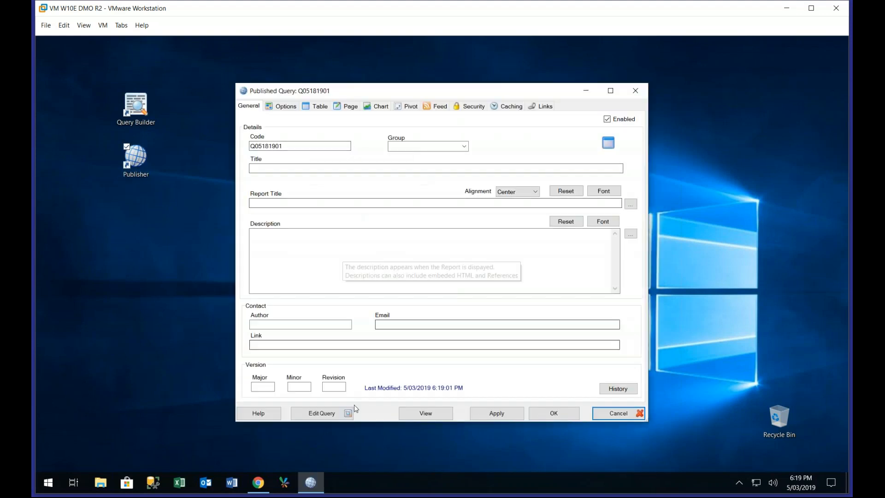
Import the saved Account Actuals and Budgets query from file into the new published query, preview its rows and accept it
{"action": "left_click", "coordinate": [337, 413]}
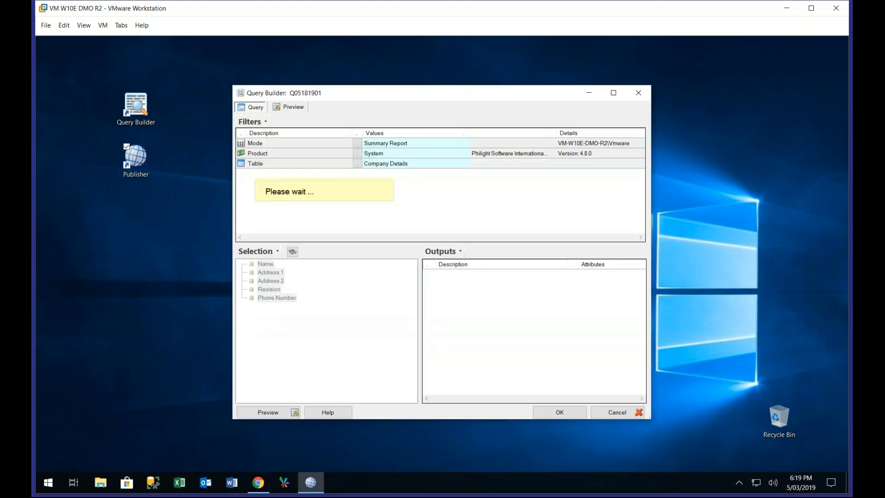
{"action": "left_click", "coordinate": [252, 122]}
{"action": "mouse_move", "coordinate": [277, 143]}
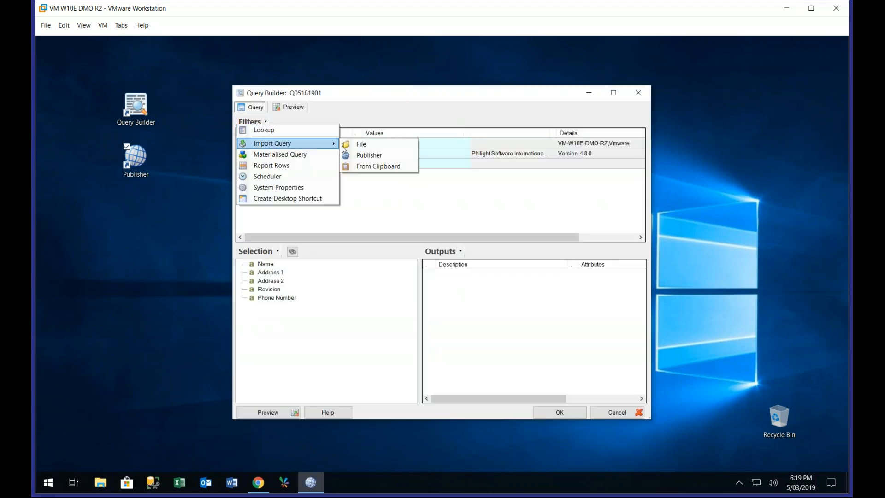
{"action": "left_click", "coordinate": [362, 144]}
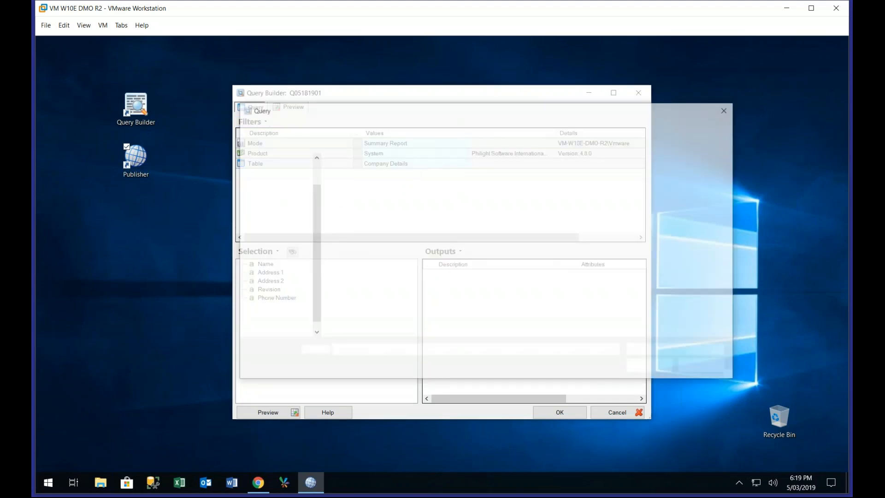
{"action": "left_click", "coordinate": [360, 256]}
{"action": "double_click", "coordinate": [361, 257]}
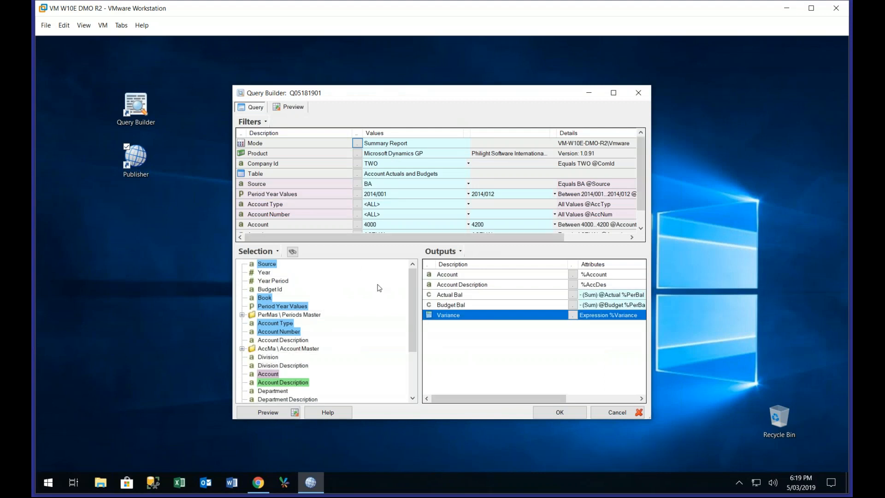
{"action": "left_click", "coordinate": [286, 418]}
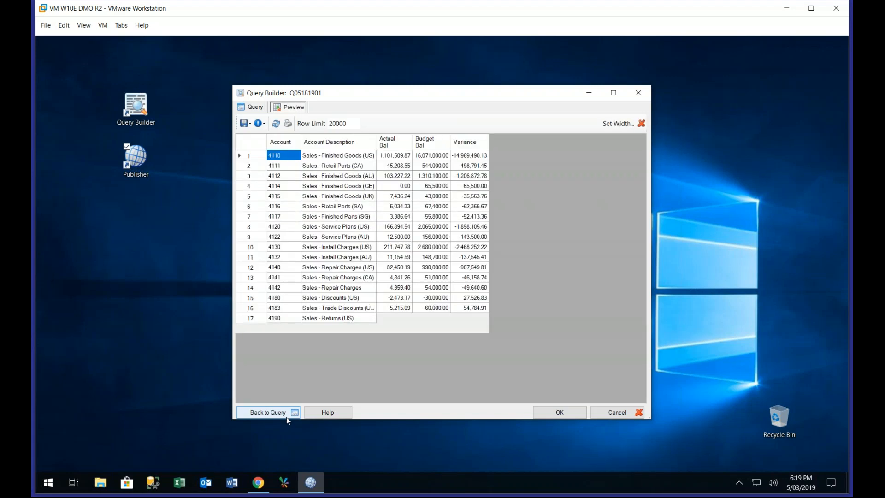
{"action": "left_click", "coordinate": [560, 412]}
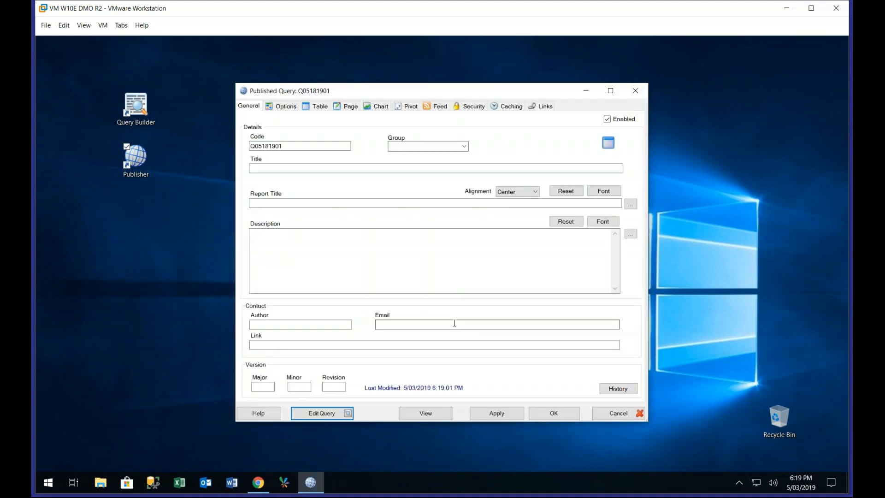
Assign the new published query to group AAA and set its code to SaleActBud
{"action": "left_click", "coordinate": [391, 146]}
{"action": "type", "text": "AAA"}
{"action": "left_click_drag", "start_coordinate": [299, 144], "coordinate": [180, 144]}
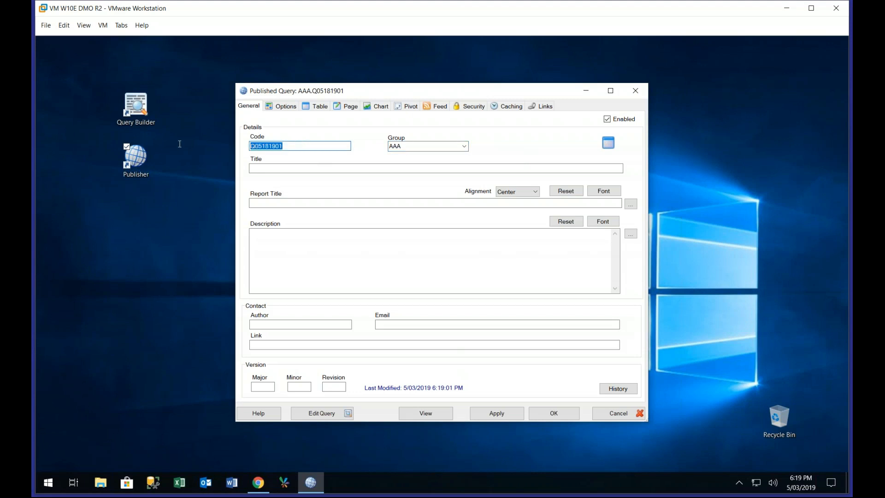
{"action": "type", "text": "SA"}
{"action": "key", "text": "BackSpace"}
{"action": "type", "text": "ALE"}
{"action": "key", "text": "BackSpace"}
{"action": "key", "text": "BackSpace"}
{"action": "key", "text": "BackSpace"}
{"action": "type", "text": "aleAct"}
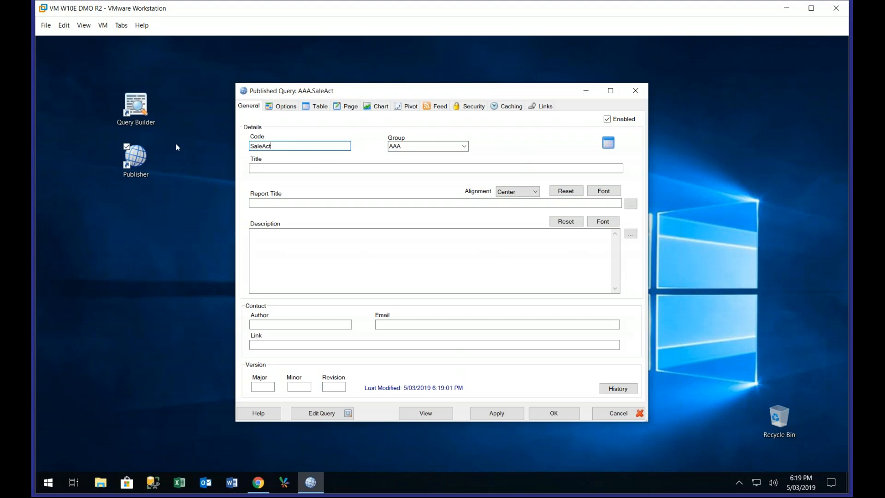
{"action": "type", "text": "Bud"}
Title the published query "Sales Actual To Budget"
{"action": "left_click", "coordinate": [257, 168]}
{"action": "type", "text": "Sa"}
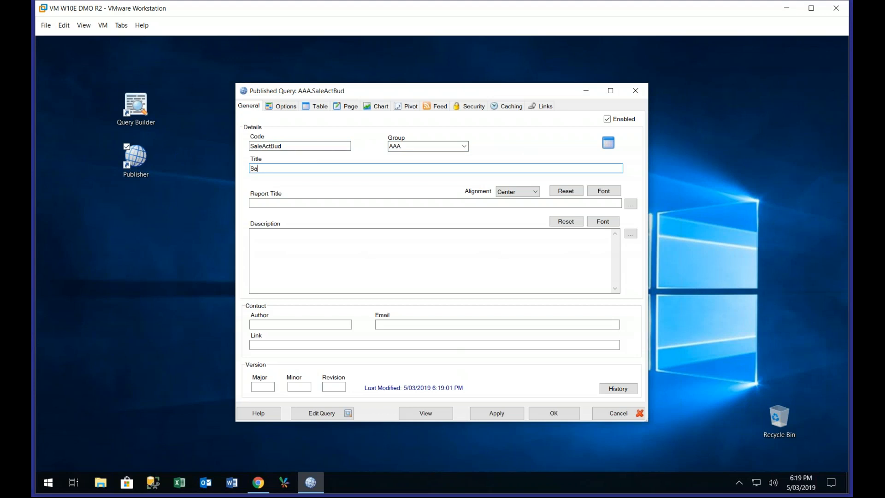
{"action": "type", "text": "les Actual To Budget"}
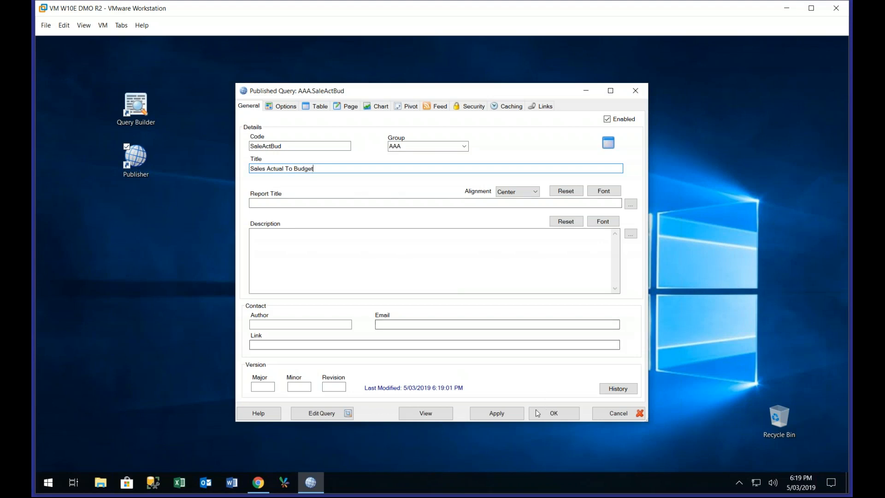
Add Department as a filter to the SaleActBud query and accept the query changes
{"action": "left_click", "coordinate": [341, 417]}
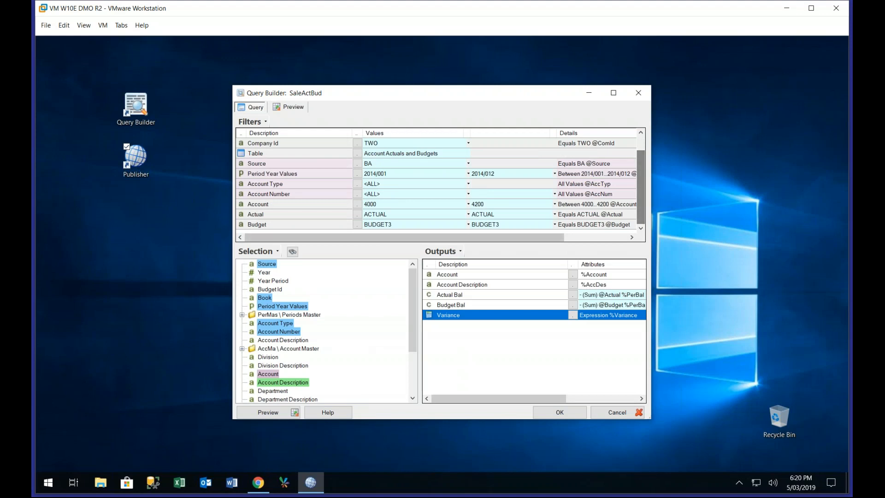
{"action": "left_click_drag", "start_coordinate": [276, 391], "coordinate": [324, 234]}
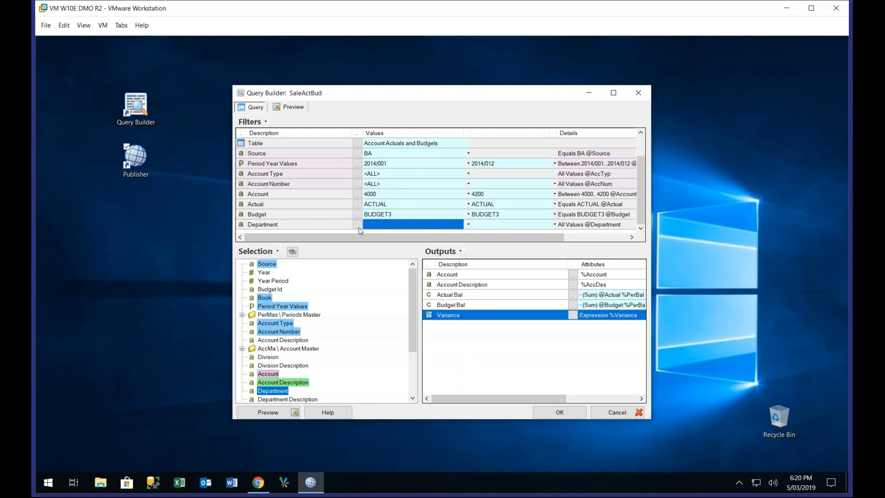
{"action": "left_click", "coordinate": [558, 412]}
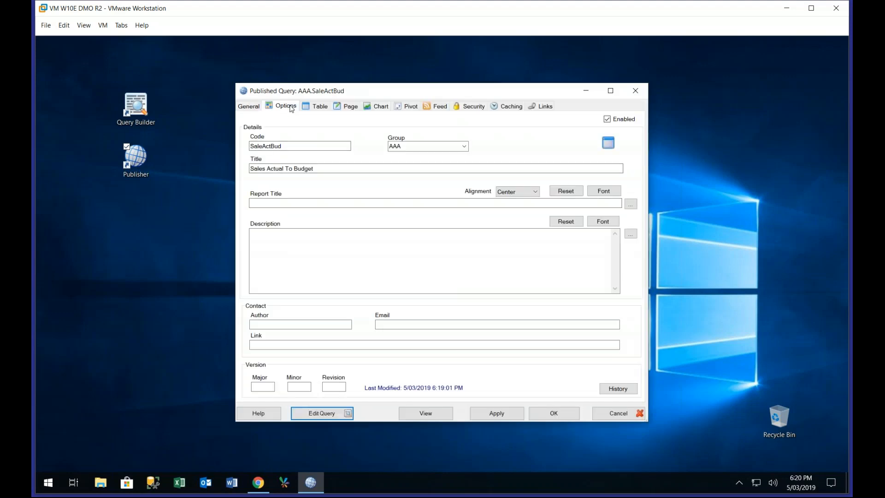
Set the SaleActBud query to create split reports based on the Department+Total filter and apply the change
{"action": "left_click", "coordinate": [290, 107]}
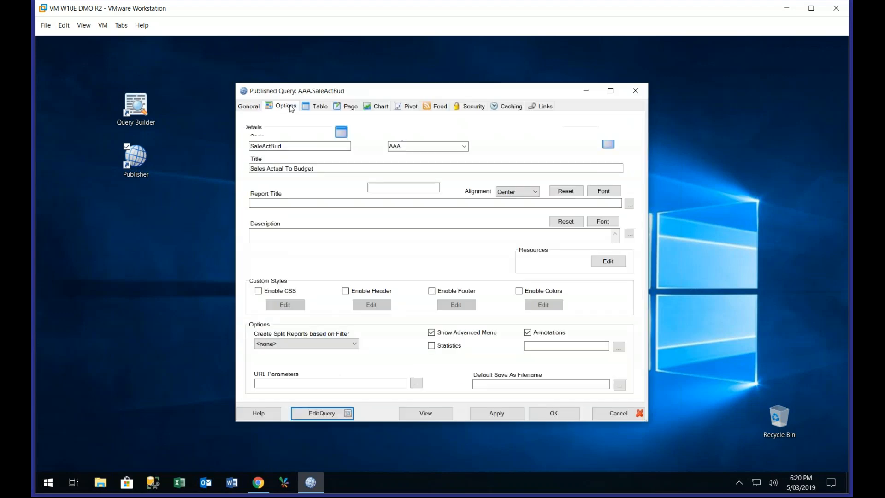
{"action": "left_click", "coordinate": [355, 343]}
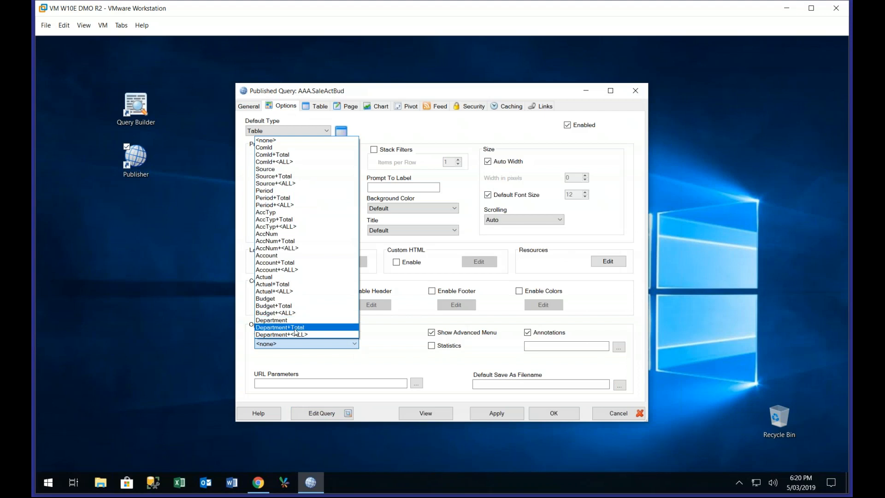
{"action": "left_click", "coordinate": [296, 327]}
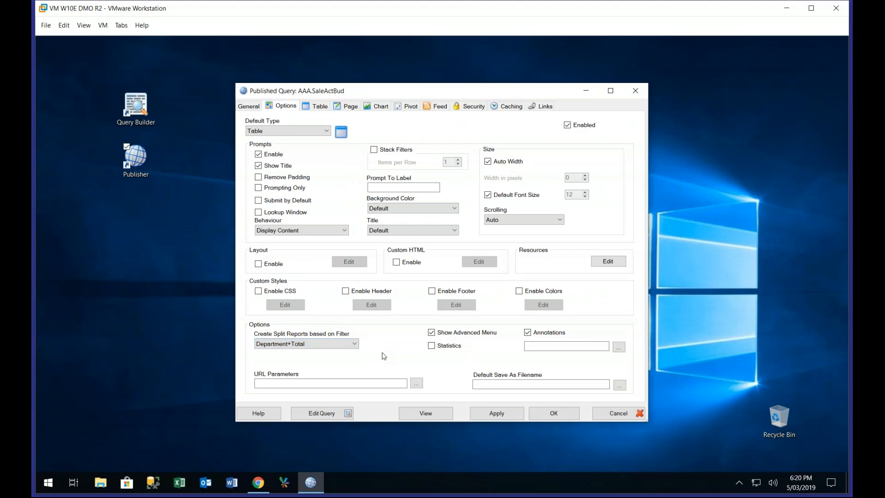
{"action": "left_click", "coordinate": [497, 415]}
Copy the SaleActBud report link and open it in Chrome in place of the Sales Analysis chart
{"action": "left_click", "coordinate": [545, 107]}
{"action": "left_click", "coordinate": [491, 131]}
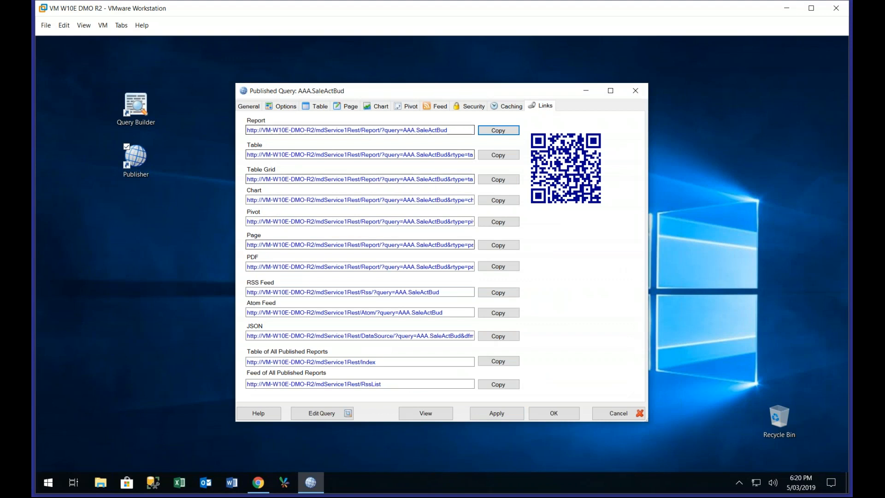
{"action": "left_click", "coordinate": [259, 482]}
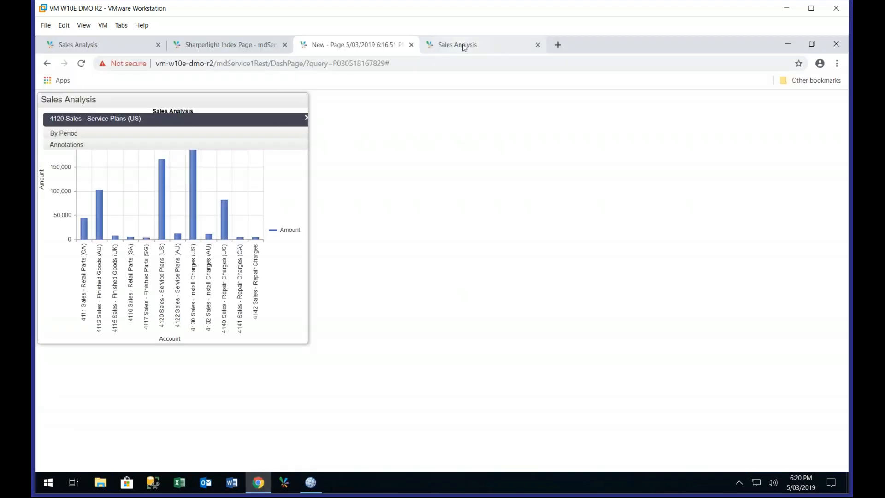
{"action": "left_click", "coordinate": [464, 48]}
{"action": "left_click", "coordinate": [406, 66]}
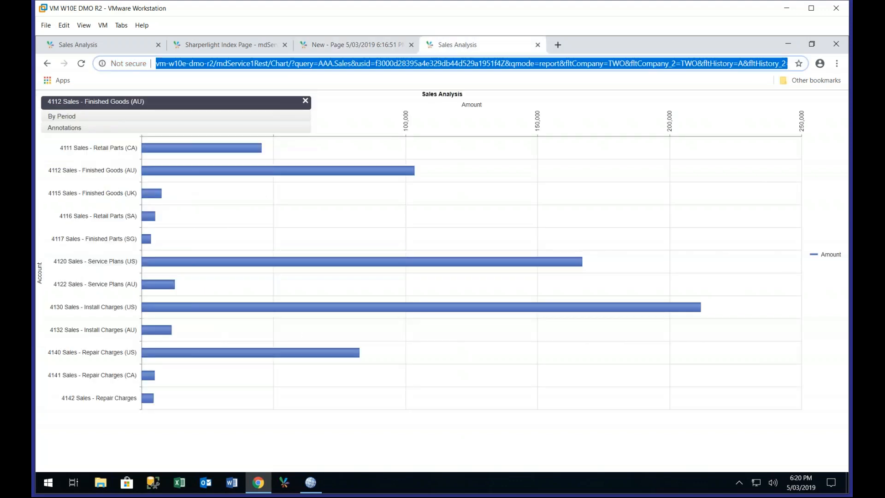
{"action": "key", "text": "ctrl+v"}
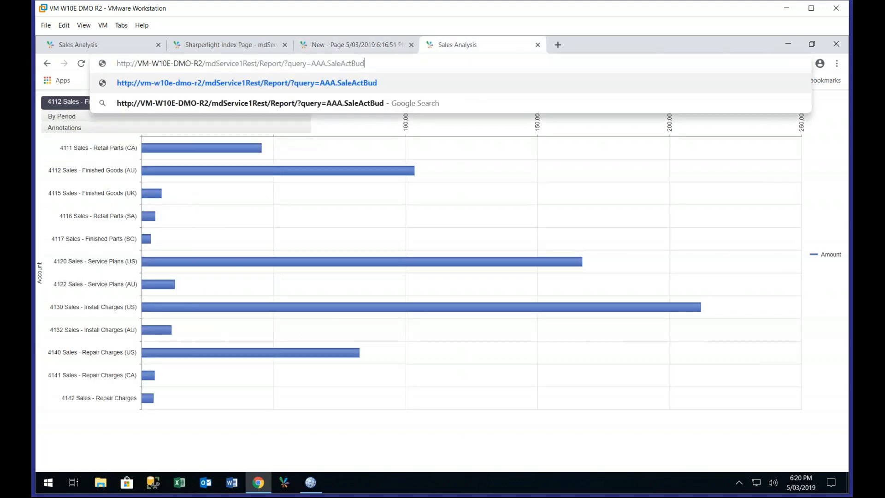
{"action": "key", "text": "Return"}
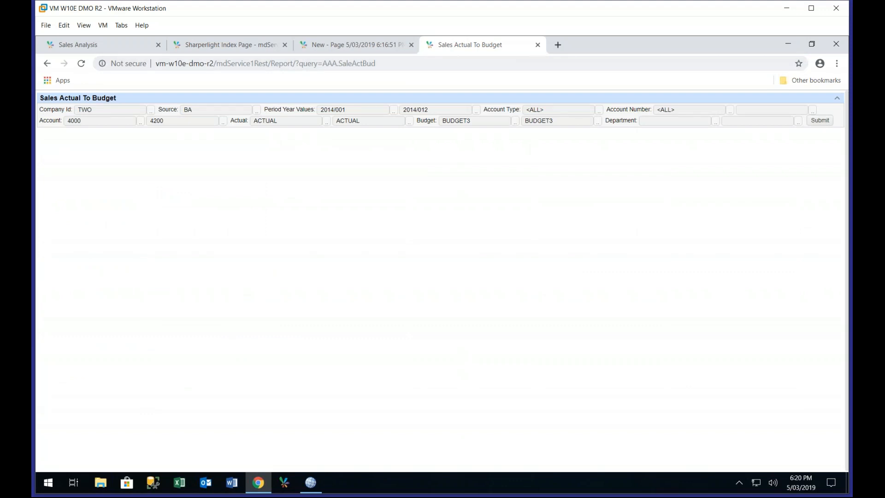
Submit the Sales Actual To Budget report and view the split reports for departments 01 and 02 and the Total
{"action": "left_click", "coordinate": [823, 121]}
{"action": "left_click", "coordinate": [820, 121]}
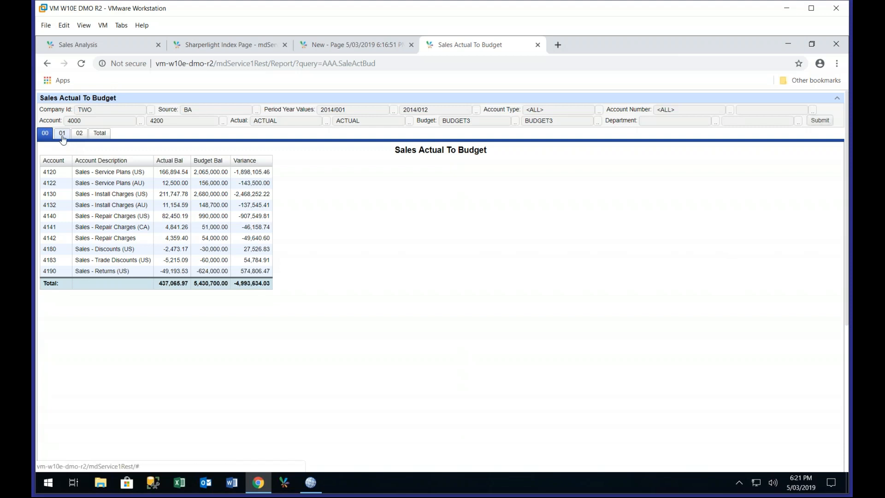
{"action": "left_click", "coordinate": [63, 138]}
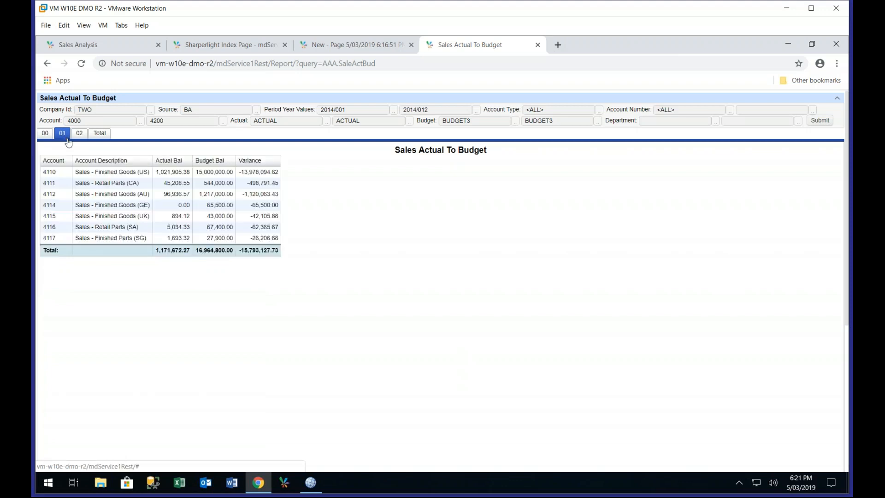
{"action": "left_click", "coordinate": [80, 138]}
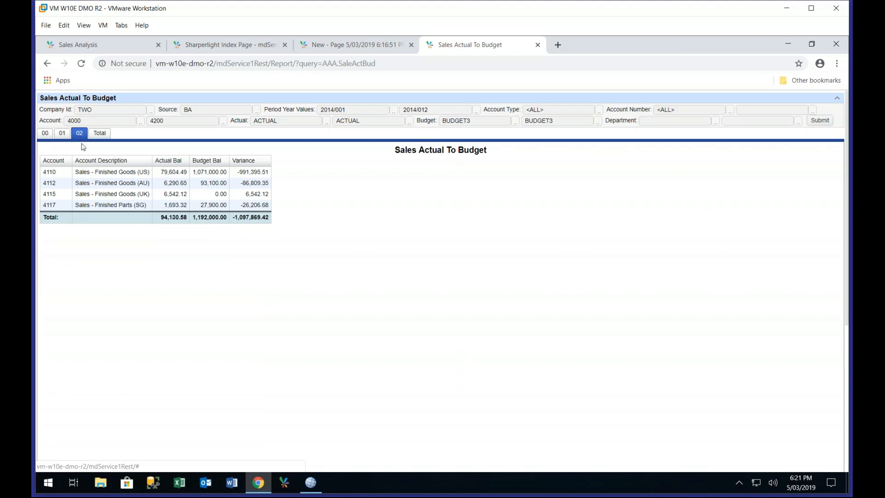
{"action": "left_click", "coordinate": [97, 137]}
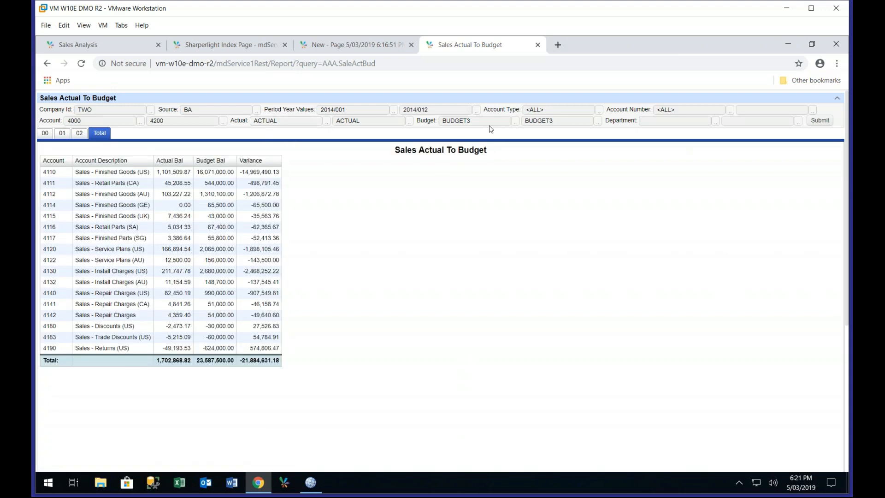
Return to the SaleActBud options in Publisher, enable stacked filters with 2 items per row, and apply the change
{"action": "left_click", "coordinate": [311, 490]}
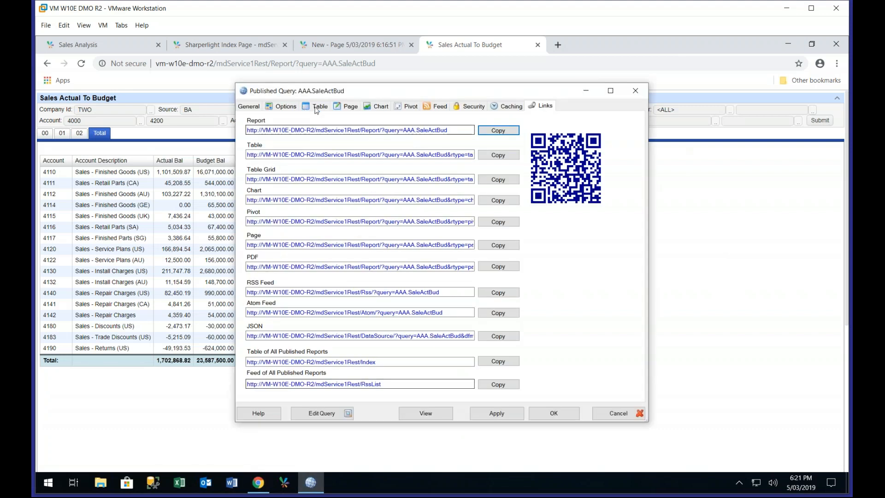
{"action": "left_click", "coordinate": [283, 106]}
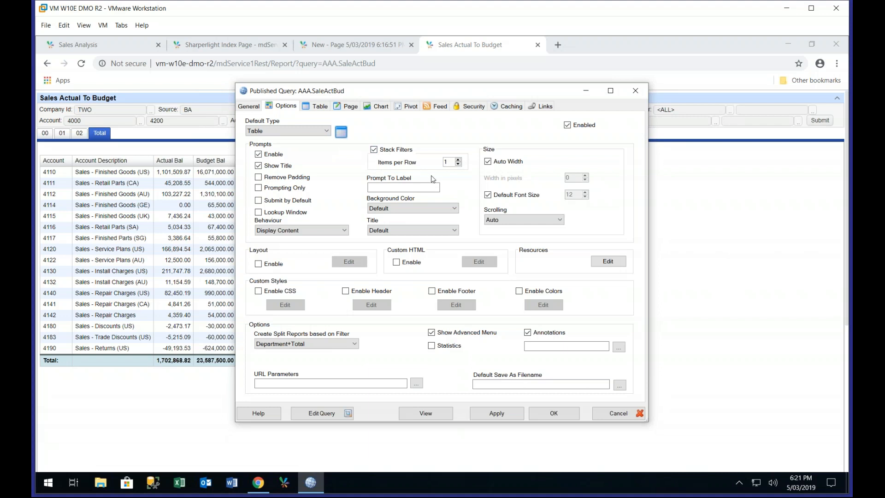
{"action": "left_click", "coordinate": [458, 161]}
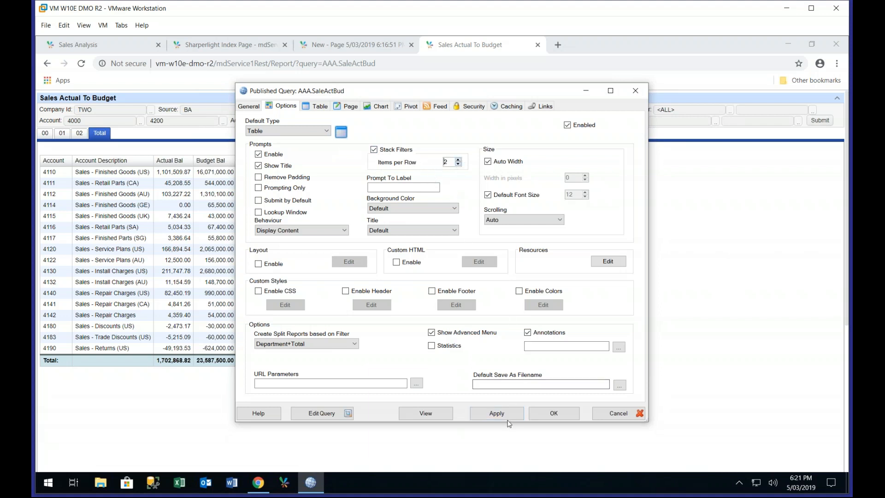
{"action": "left_click", "coordinate": [84, 66]}
{"action": "left_click", "coordinate": [84, 66]}
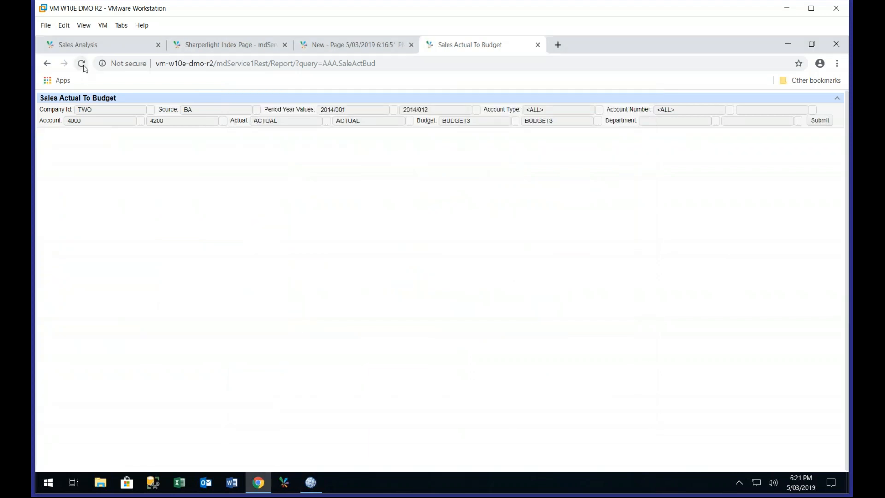
{"action": "left_click", "coordinate": [311, 484]}
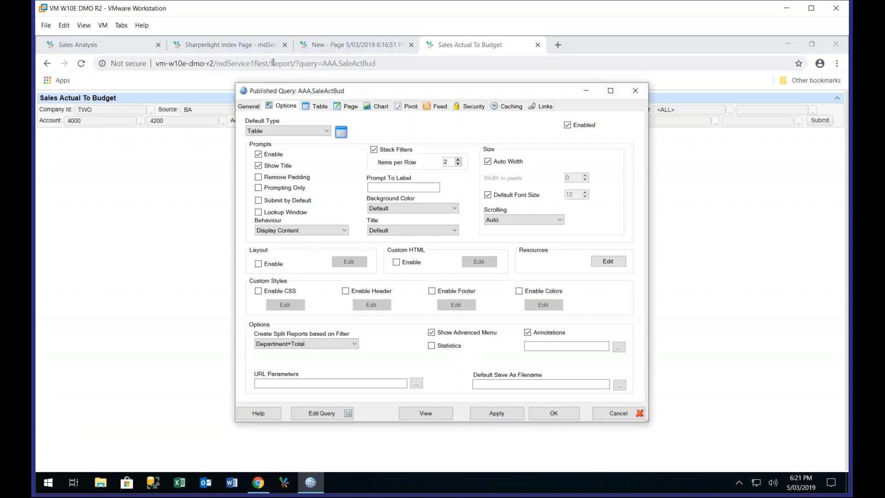
{"action": "left_click", "coordinate": [497, 413]}
Reload the Sales Actual To Budget report in the browser to check the filter layout, and submit it
{"action": "left_click_drag", "start_coordinate": [395, 92], "coordinate": [410, 224]}
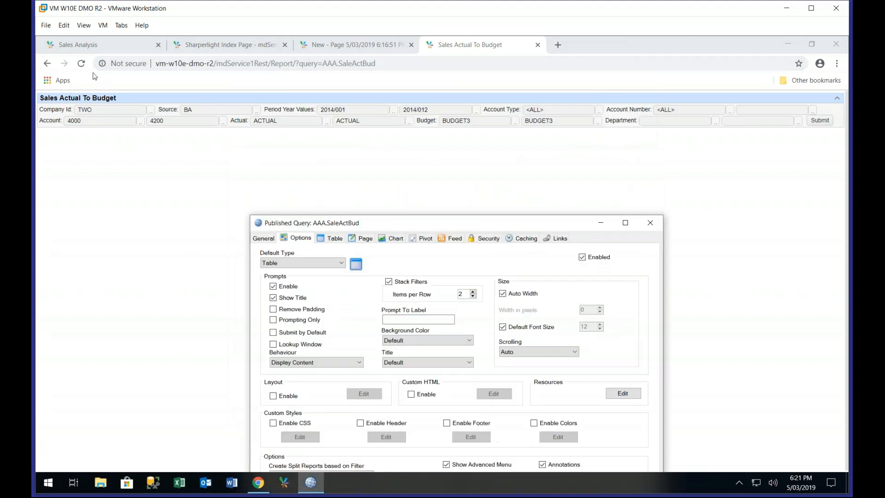
{"action": "left_click", "coordinate": [81, 64]}
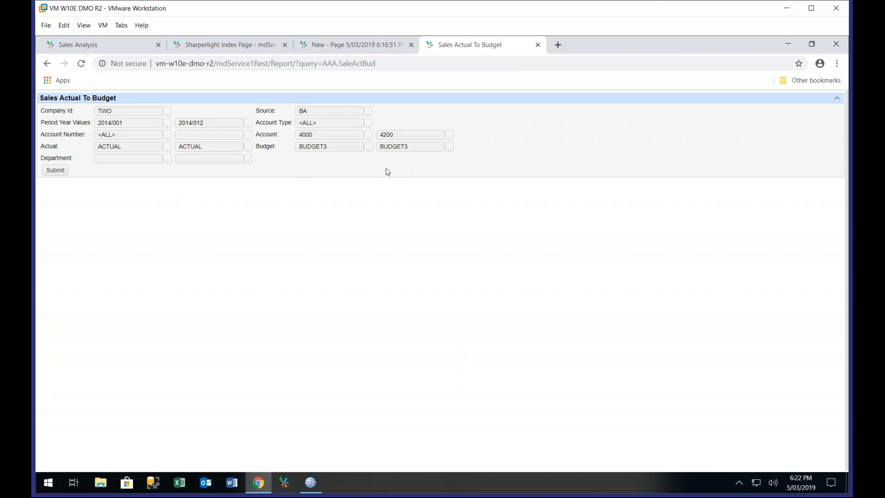
{"action": "left_click", "coordinate": [54, 175]}
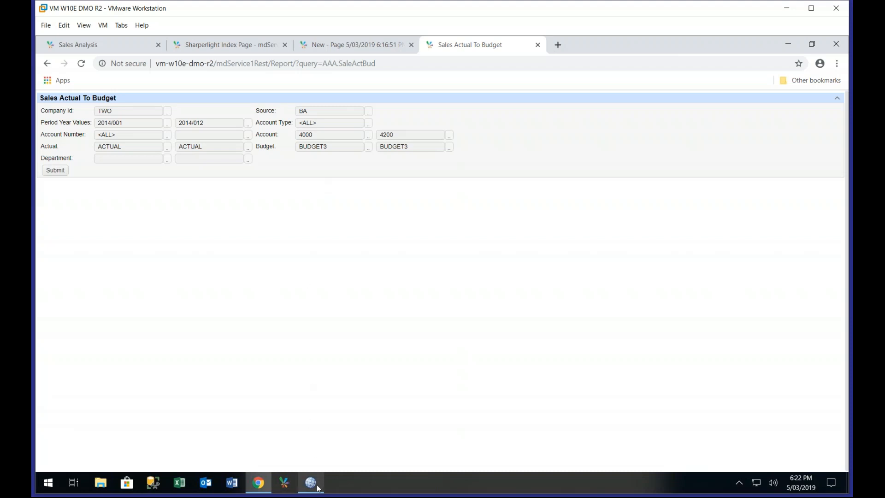
Save the SaleActBud query with Table Grid as its default type and reload the report in the browser
{"action": "mouse_move", "coordinate": [318, 487]}
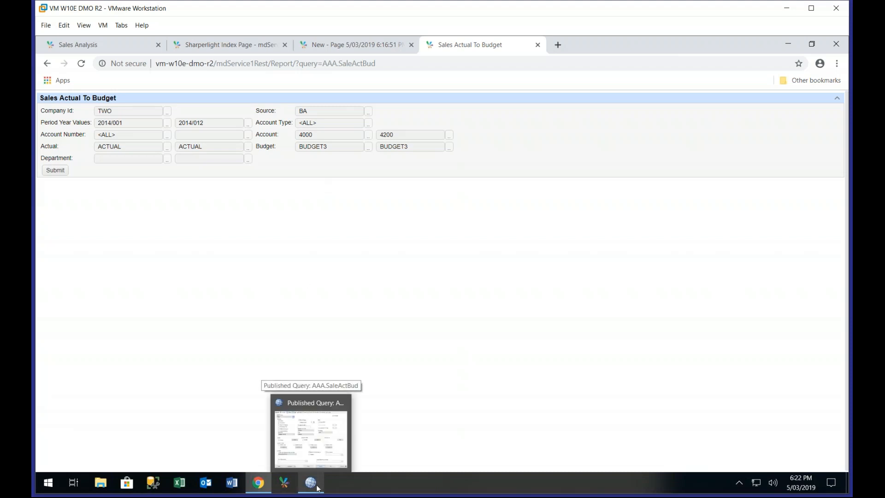
{"action": "left_click", "coordinate": [317, 488]}
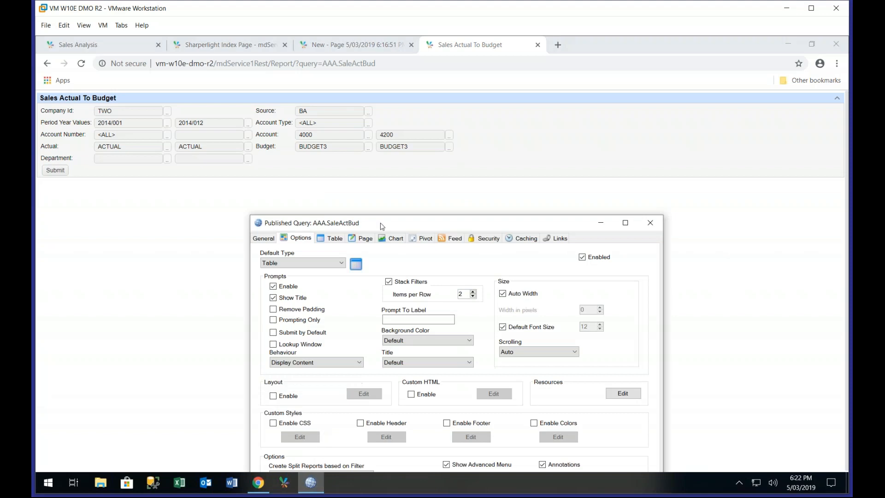
{"action": "left_click_drag", "start_coordinate": [386, 215], "coordinate": [416, 83]}
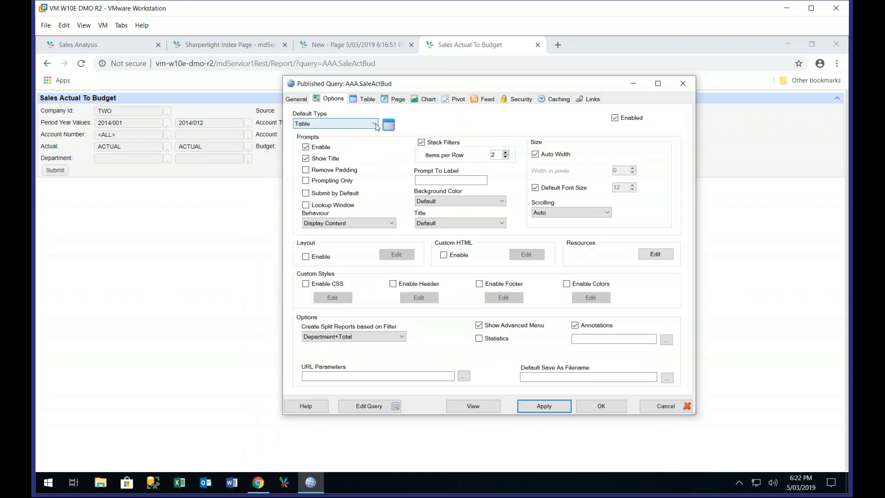
{"action": "left_click", "coordinate": [374, 124]}
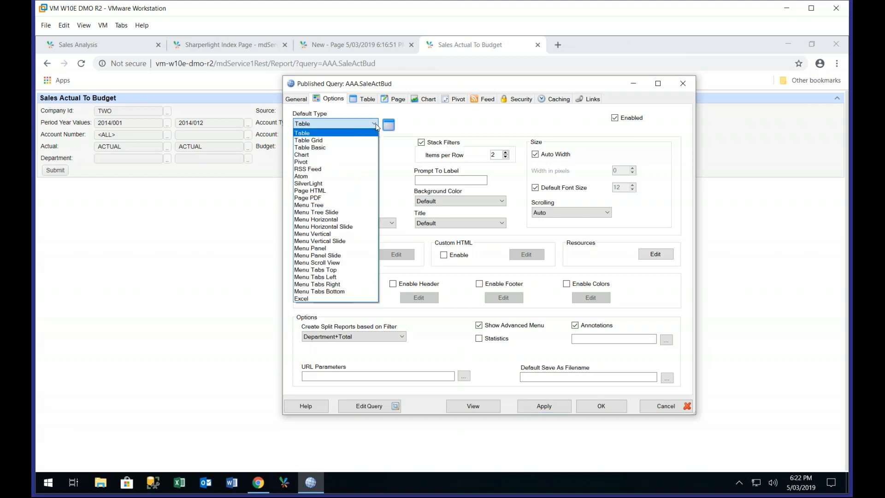
{"action": "left_click", "coordinate": [325, 140]}
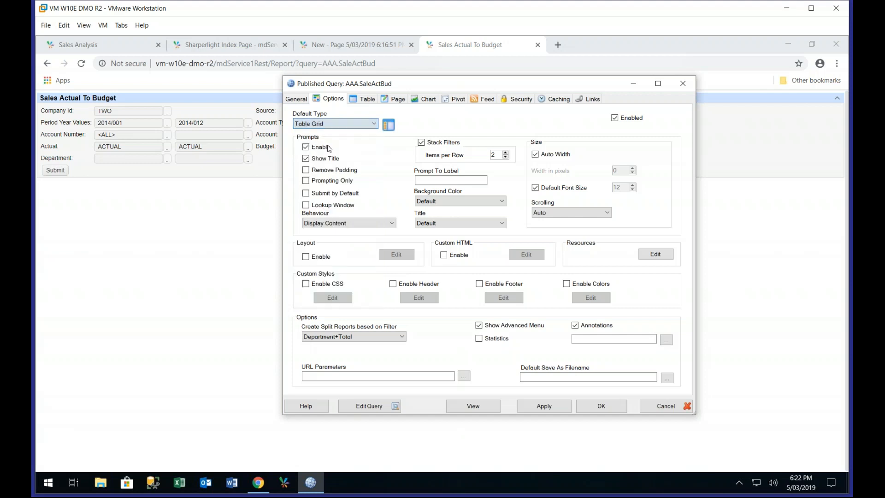
{"action": "left_click", "coordinate": [603, 406]}
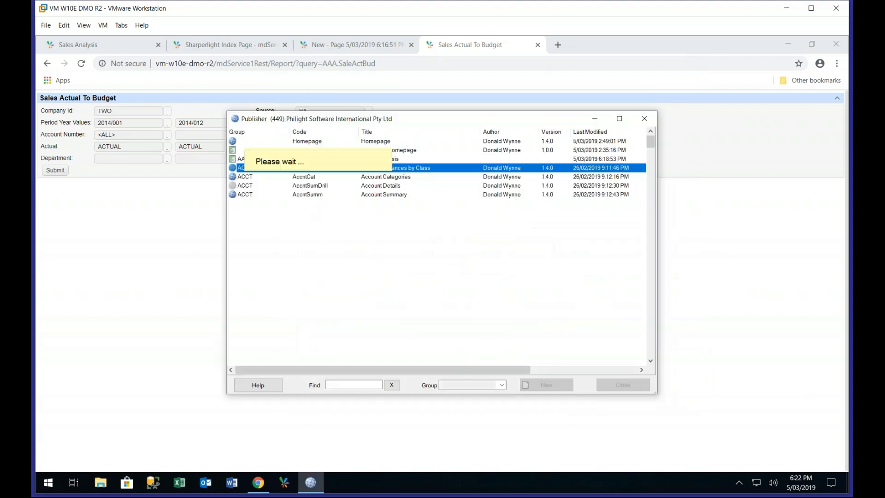
{"action": "left_click", "coordinate": [82, 64]}
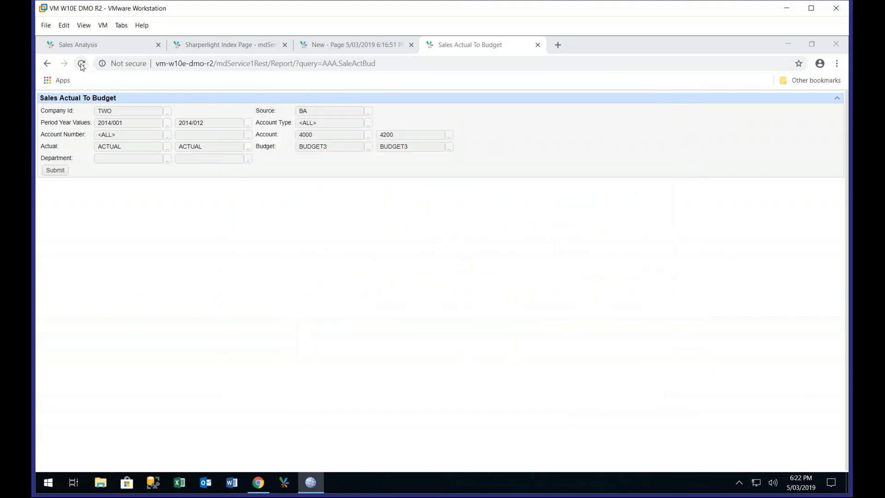
{"action": "left_click", "coordinate": [82, 65]}
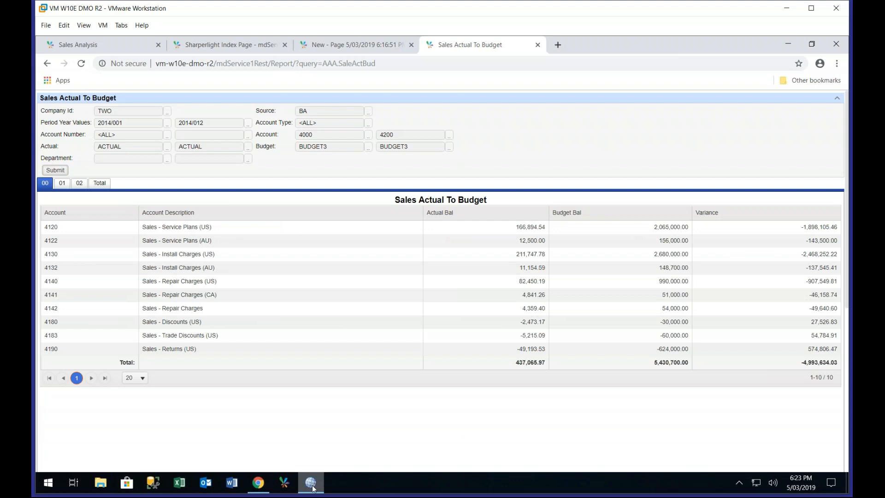
Reopen the SaleActBud published query and review its security, table, chart and general settings, including the available chart types
{"action": "mouse_move", "coordinate": [312, 484]}
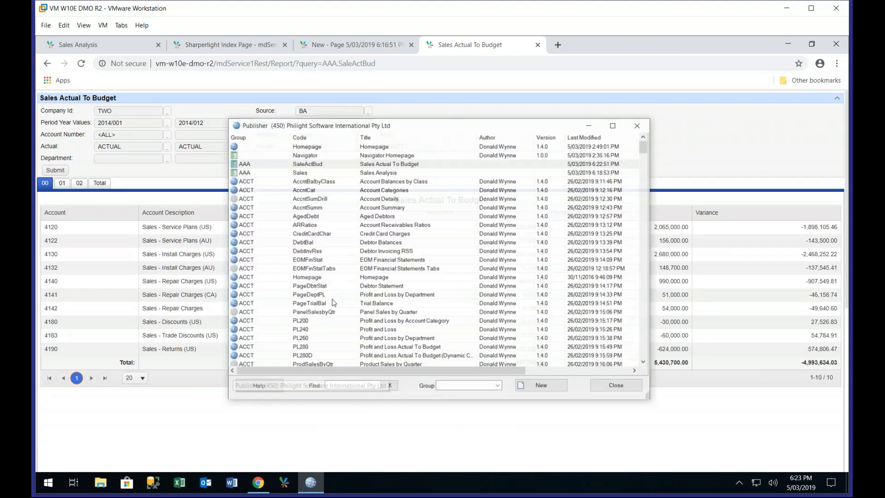
{"action": "double_click", "coordinate": [349, 161]}
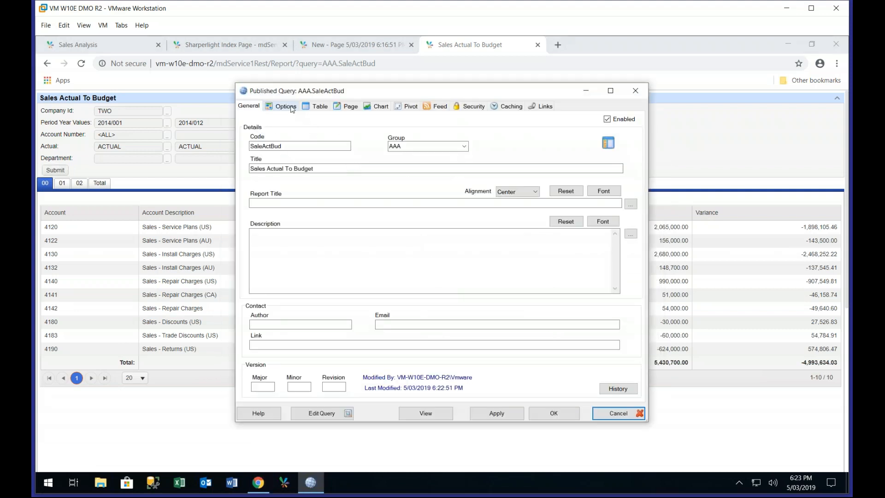
{"action": "left_click", "coordinate": [469, 106]}
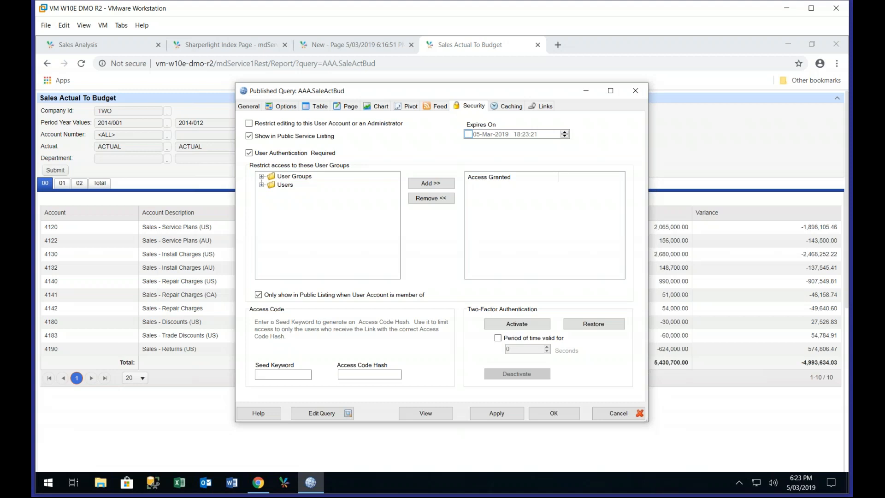
{"action": "left_click", "coordinate": [324, 109]}
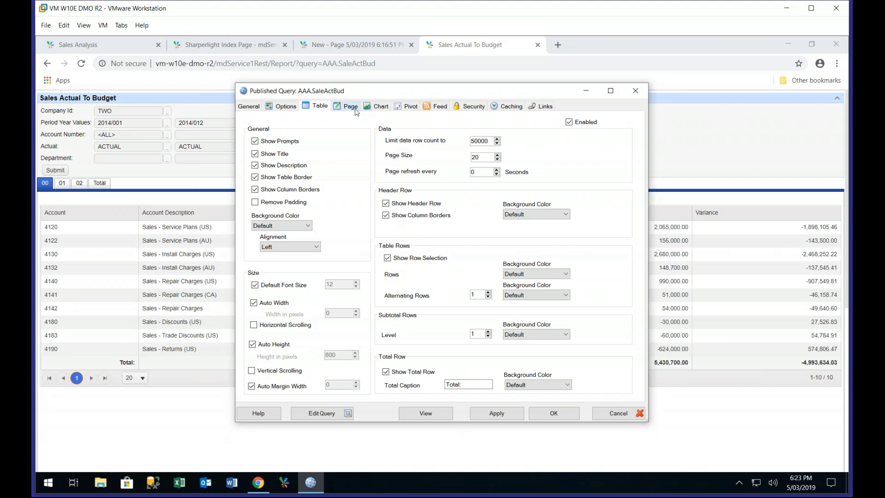
{"action": "left_click", "coordinate": [388, 107]}
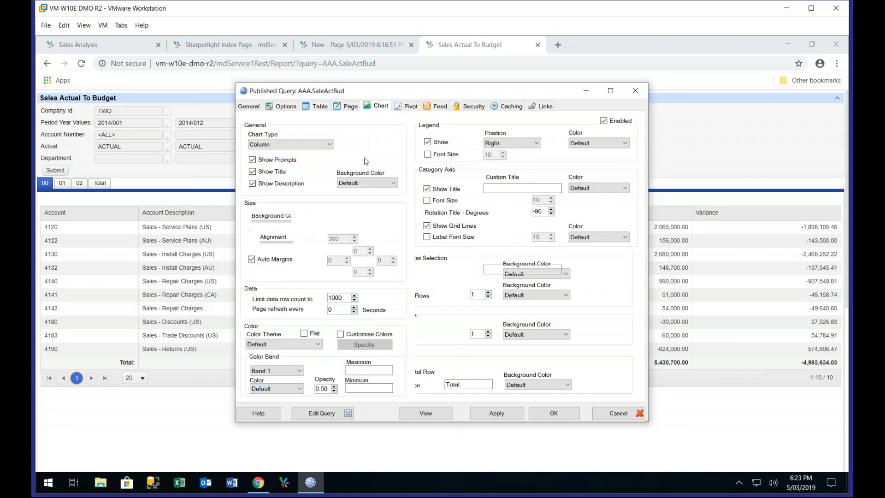
{"action": "left_click", "coordinate": [330, 144]}
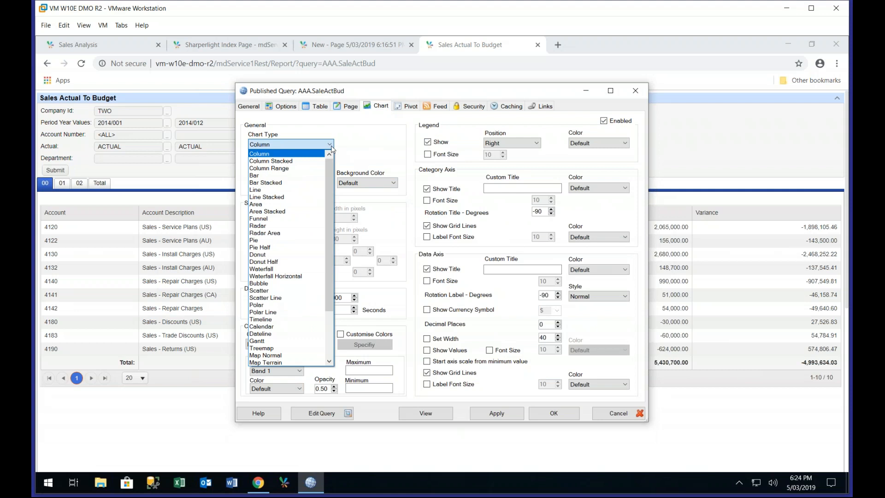
{"action": "left_click", "coordinate": [350, 128]}
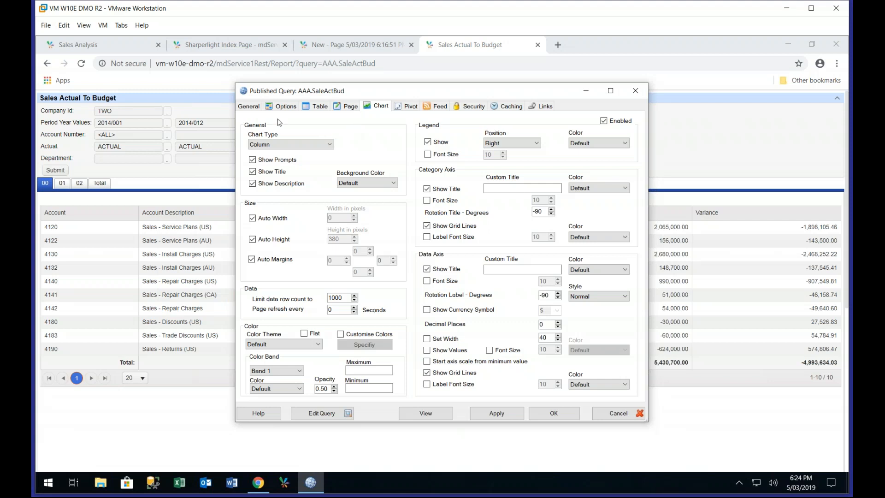
{"action": "left_click", "coordinate": [249, 109]}
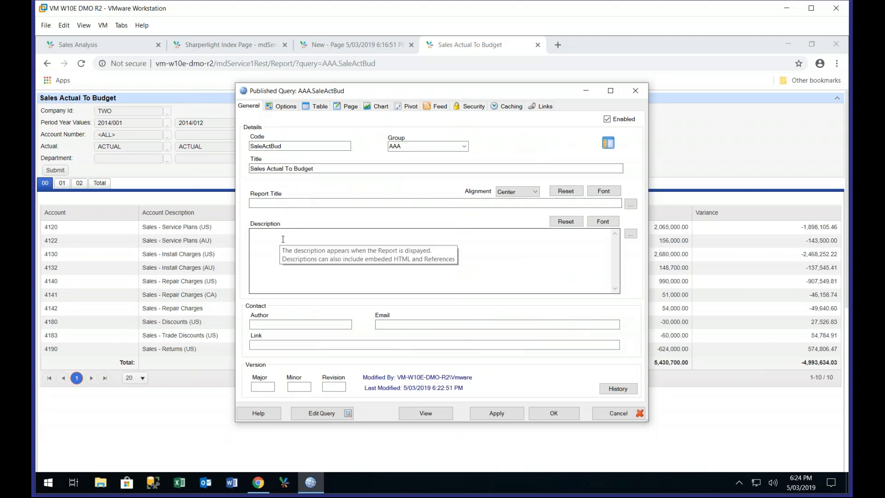
Review the description and version fields of the SaleActBud published query, and close it without saving
{"action": "left_click", "coordinate": [283, 240]}
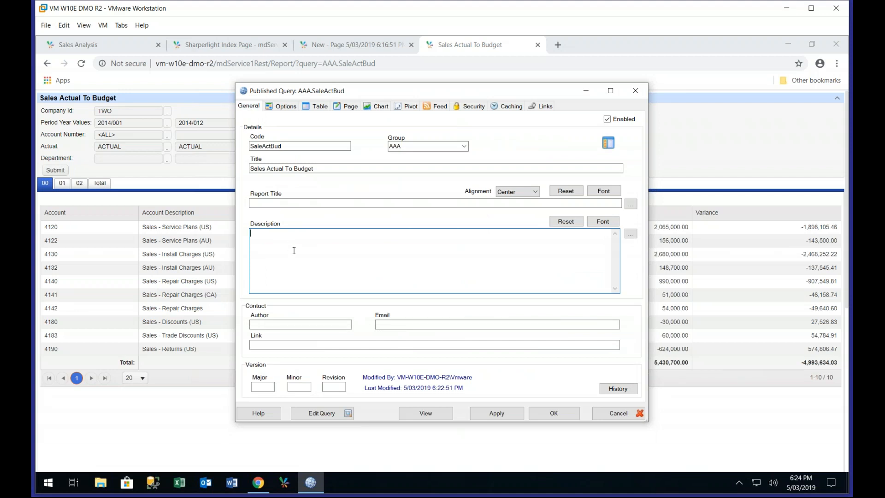
{"action": "left_click", "coordinate": [264, 388]}
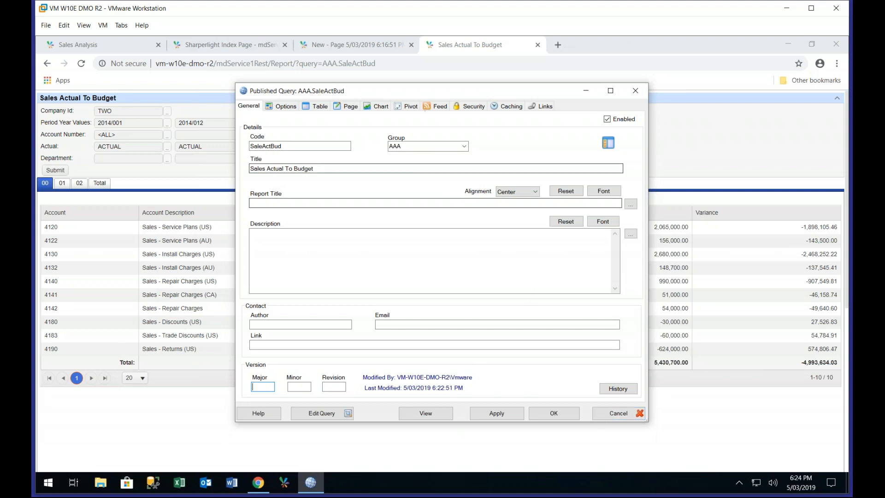
{"action": "left_click", "coordinate": [618, 413]}
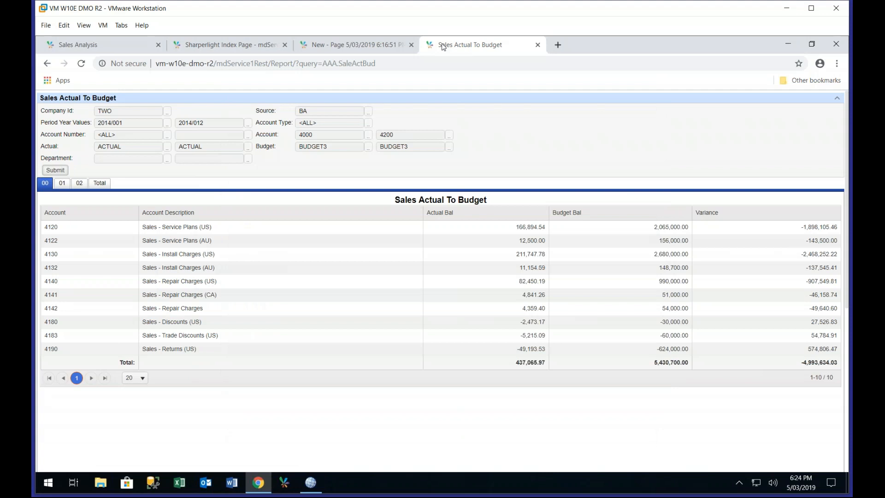
Switch to the browser's dashboard page and open the bookmarked Sharperlight Homepage in its place
{"action": "left_click", "coordinate": [246, 49]}
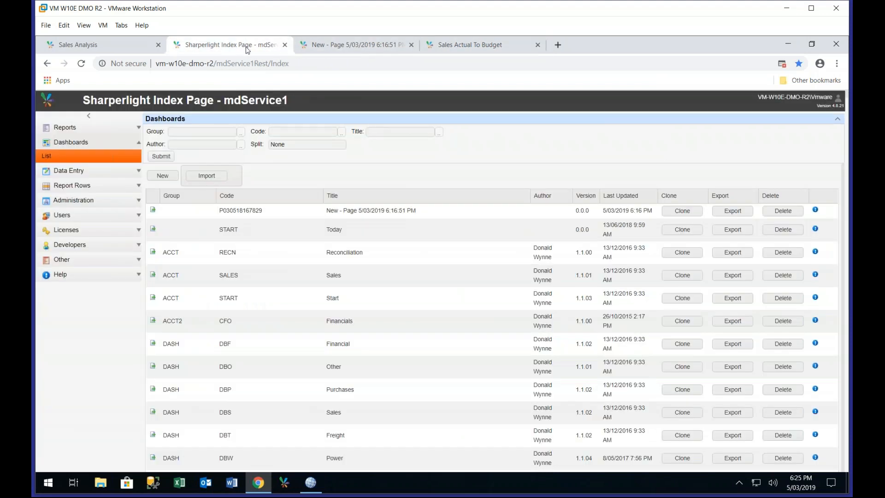
{"action": "left_click", "coordinate": [326, 47]}
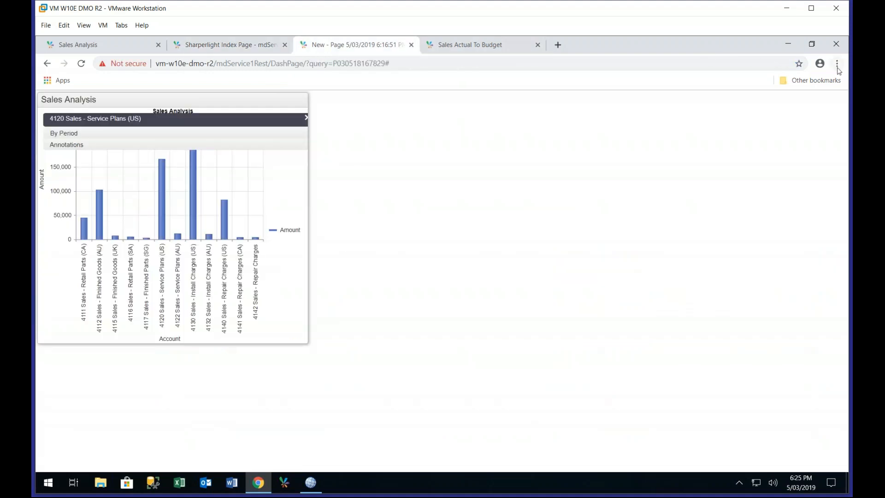
{"action": "left_click", "coordinate": [807, 82]}
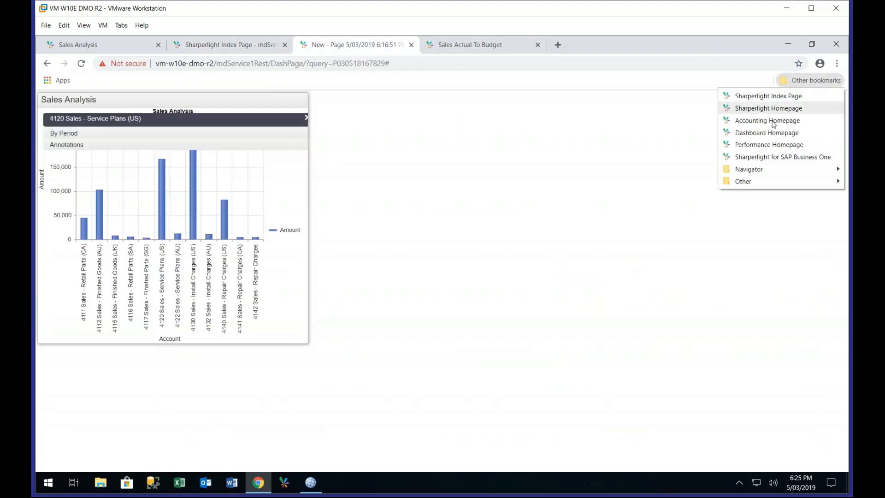
{"action": "left_click", "coordinate": [558, 157]}
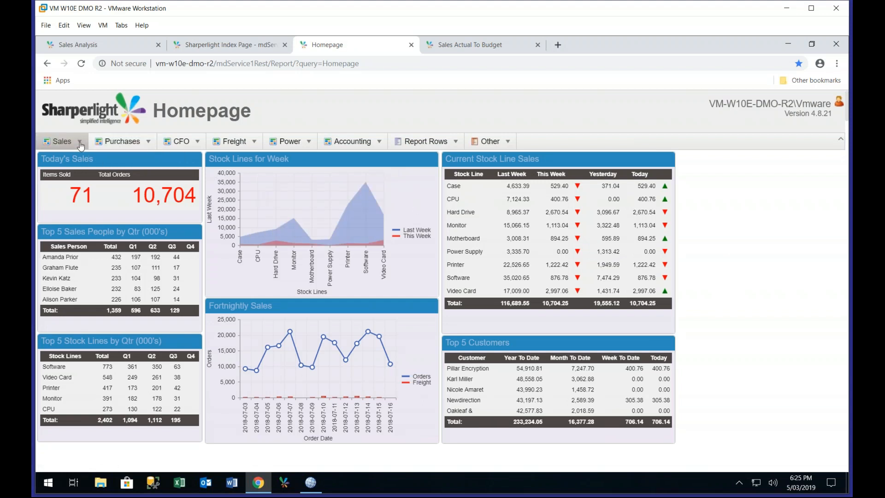
Look through the homepage's Sales menu and Freight dashboard, collapsing and restoring the page header
{"action": "mouse_move", "coordinate": [80, 144]}
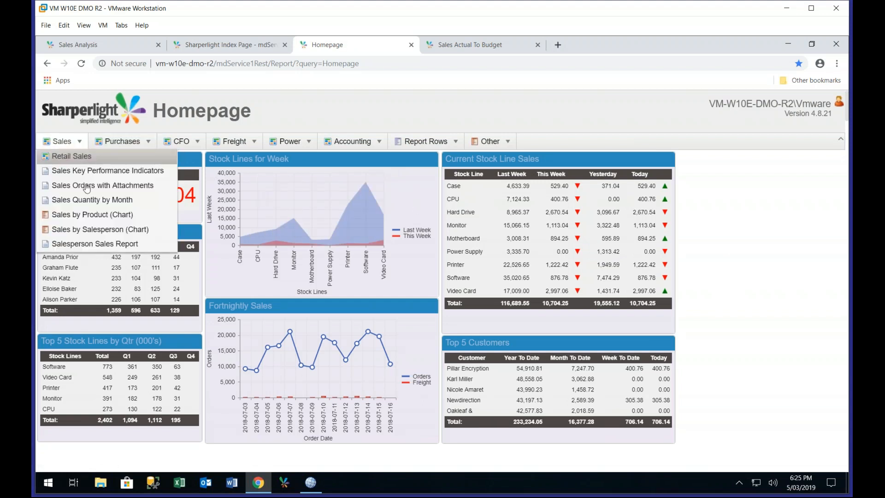
{"action": "left_click", "coordinate": [241, 145]}
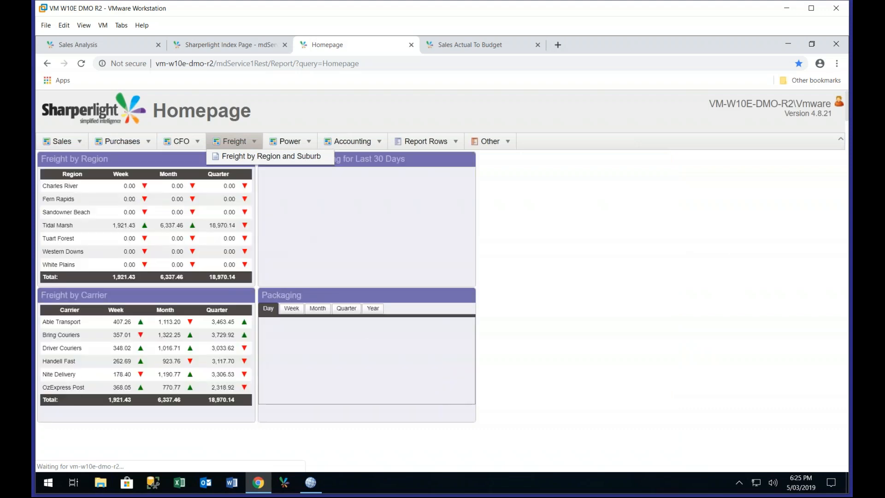
{"action": "left_click", "coordinate": [840, 141]}
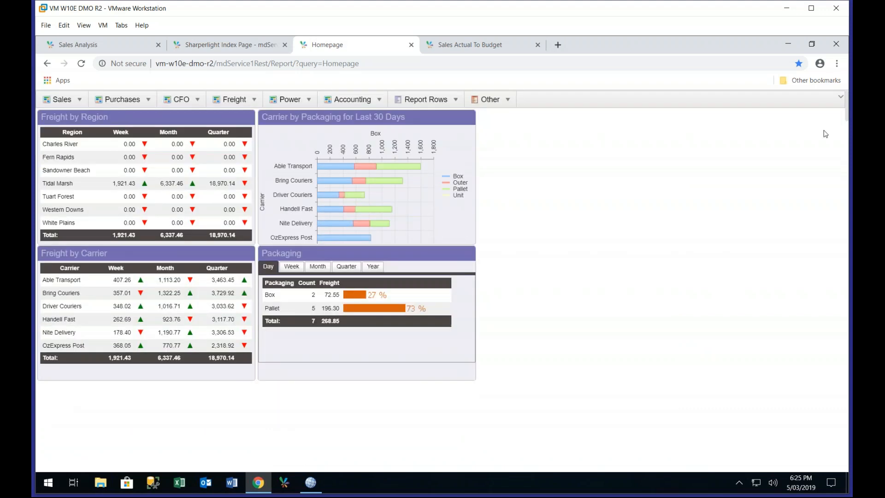
{"action": "left_click", "coordinate": [840, 98]}
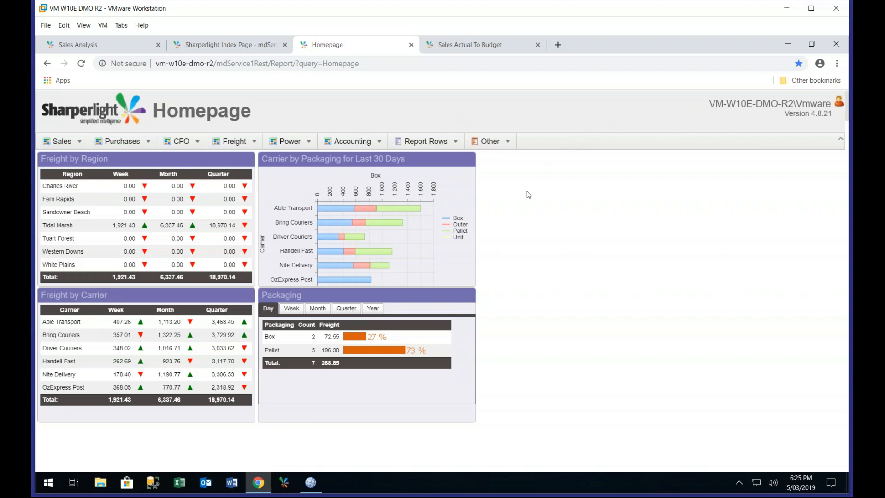
In Publisher, create a menu report from Sales Actual To Budget, Sales Analysis, Account Balances by Class, Account Categories and Account Details
{"action": "left_click", "coordinate": [312, 482]}
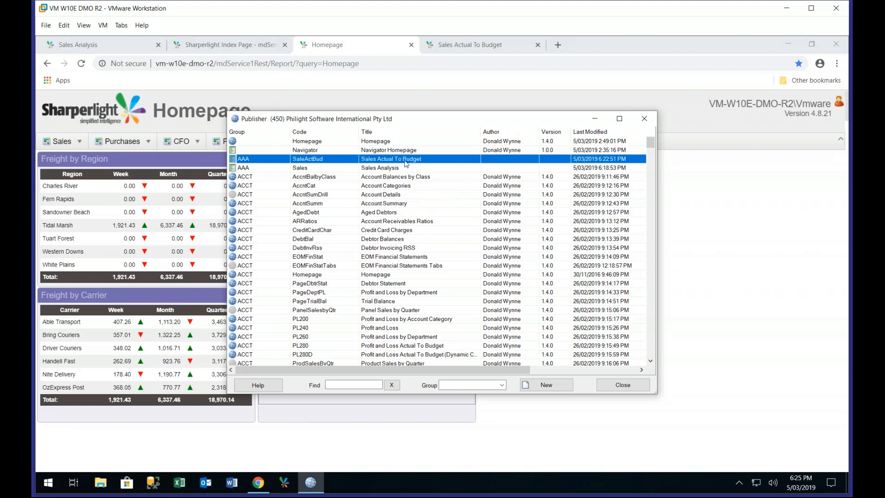
{"action": "right_click", "coordinate": [354, 158]}
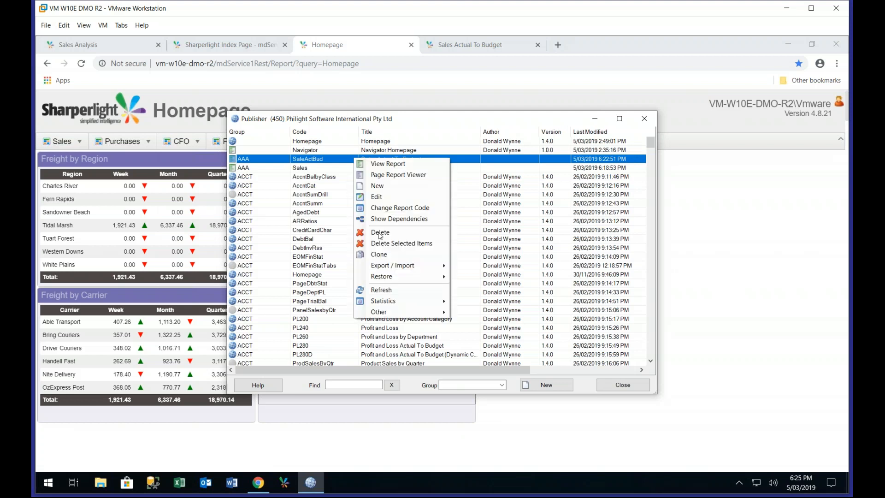
{"action": "mouse_move", "coordinate": [400, 313]}
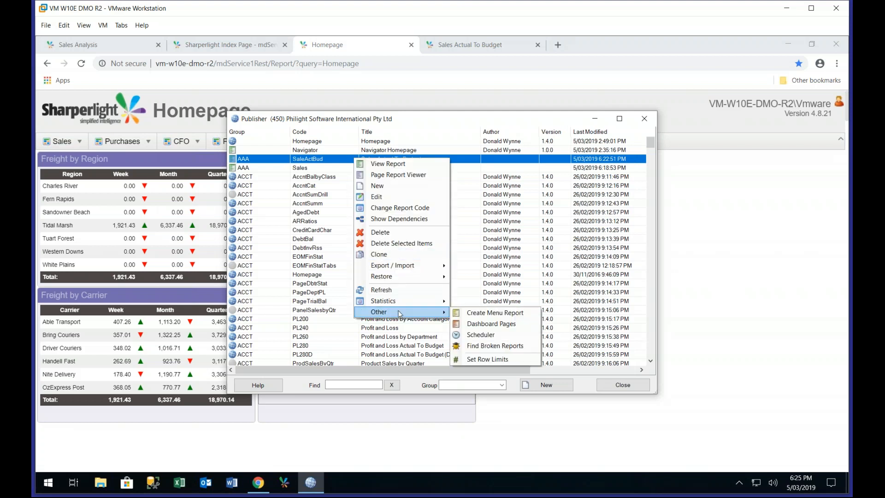
{"action": "left_click", "coordinate": [468, 316]}
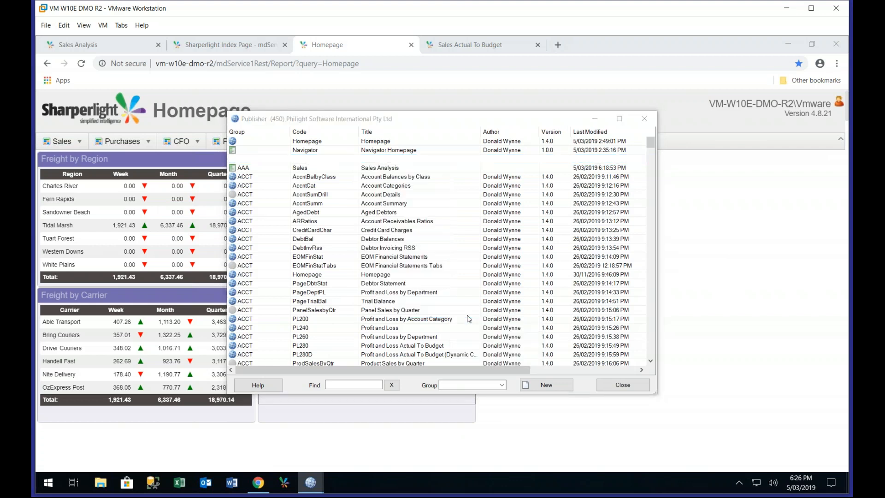
{"action": "left_click", "coordinate": [480, 298]}
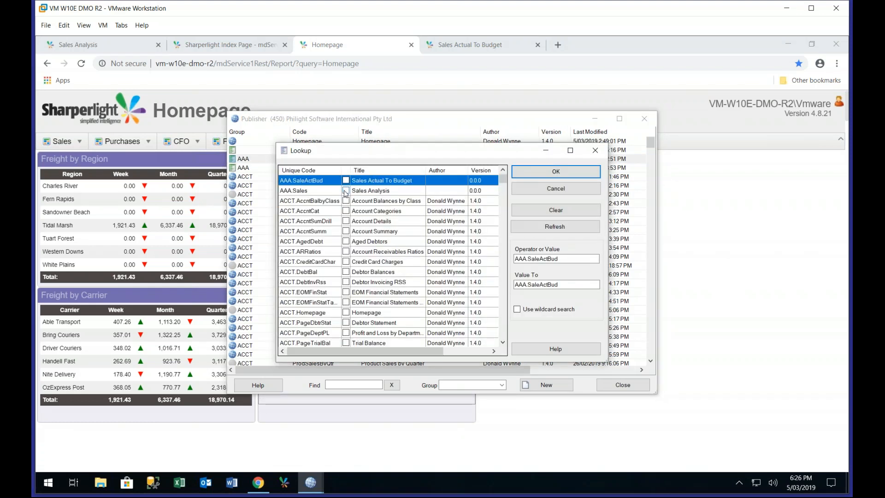
{"action": "left_click", "coordinate": [347, 191]}
{"action": "left_click", "coordinate": [346, 180]}
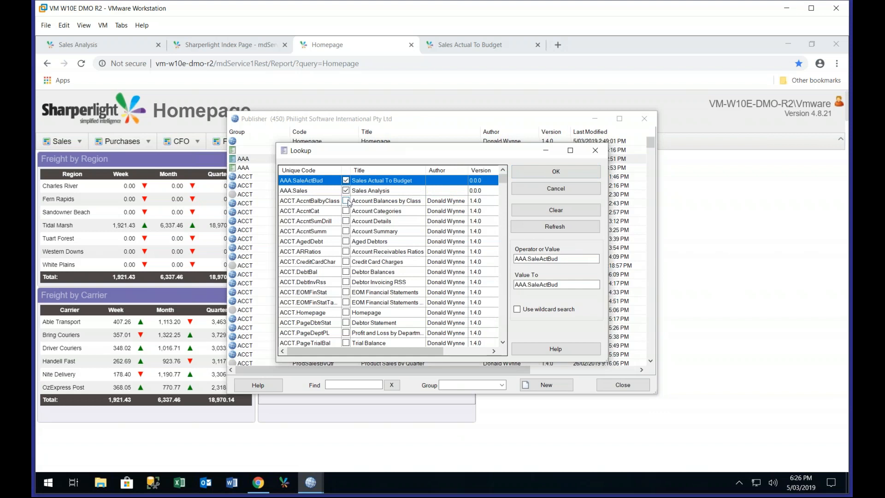
{"action": "left_click", "coordinate": [346, 201]}
{"action": "left_click", "coordinate": [346, 211]}
{"action": "left_click", "coordinate": [347, 221]}
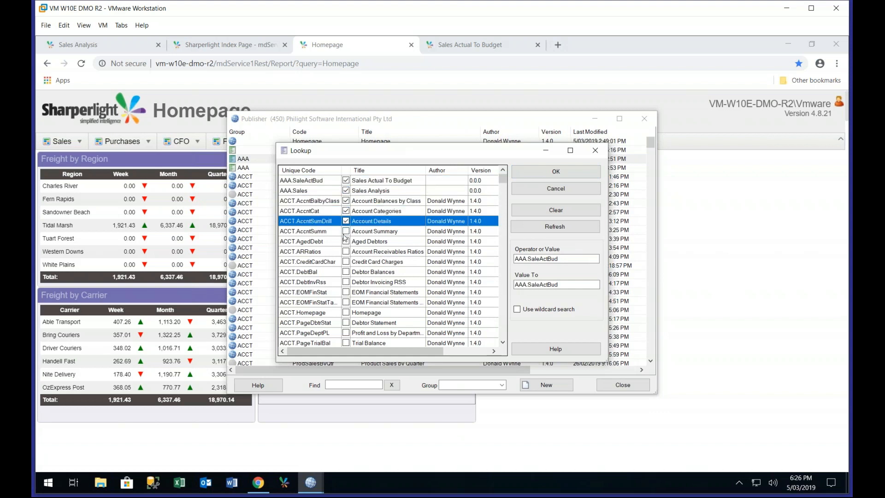
{"action": "left_click", "coordinate": [364, 232]}
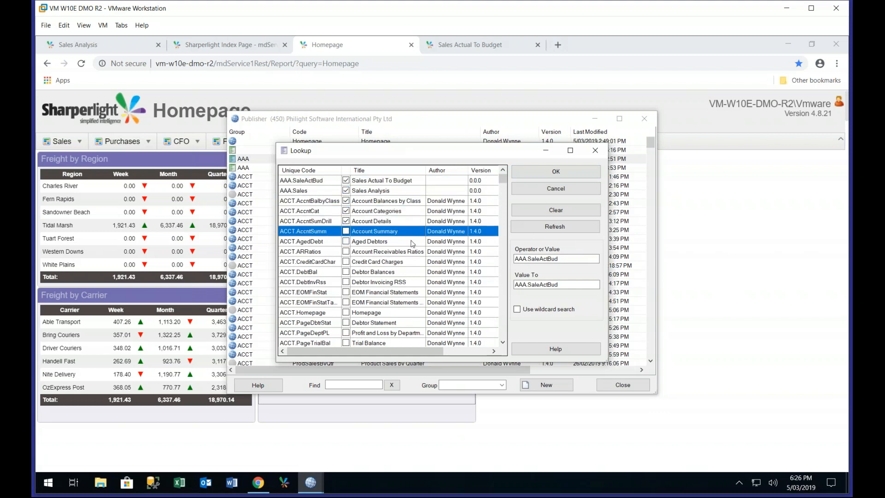
{"action": "left_click", "coordinate": [530, 177]}
Set the menu title of the Sales Actual To Budget and Sales Analysis reports to Sales
{"action": "left_click", "coordinate": [388, 162]}
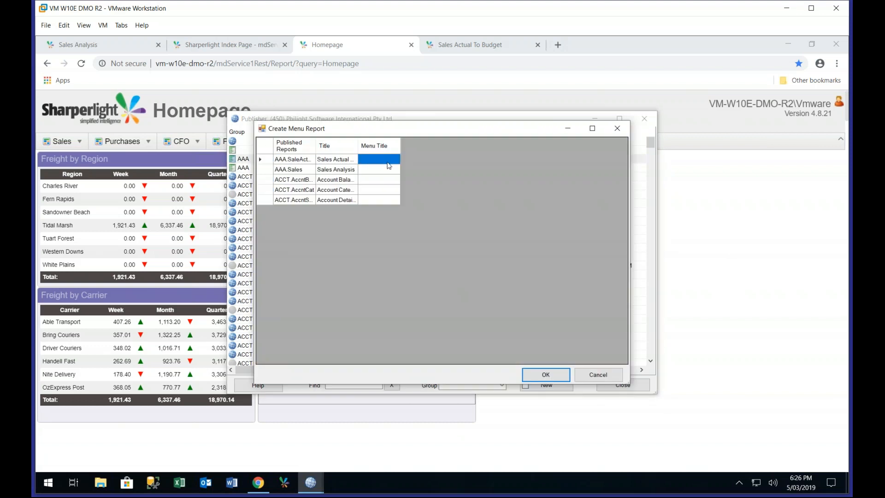
{"action": "type", "text": "Sales"}
{"action": "key", "text": "Tab"}
{"action": "key", "text": "Tab"}
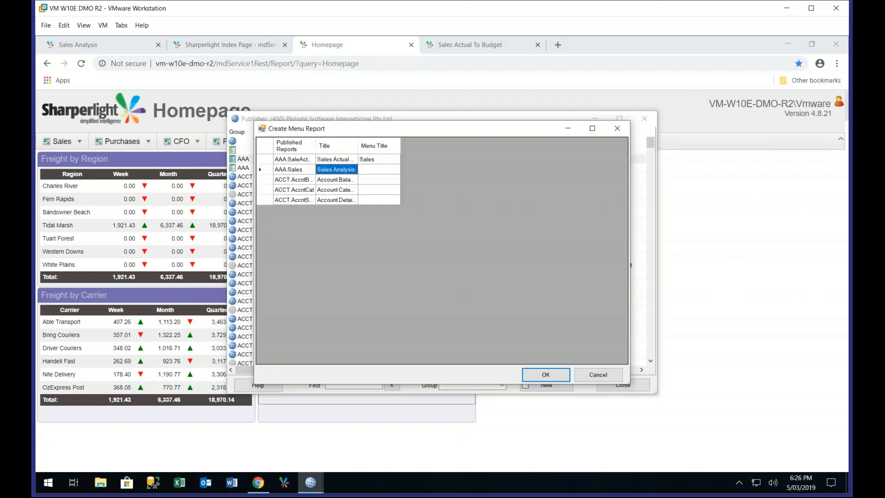
{"action": "key", "text": "Tab"}
{"action": "type", "text": "Sales"}
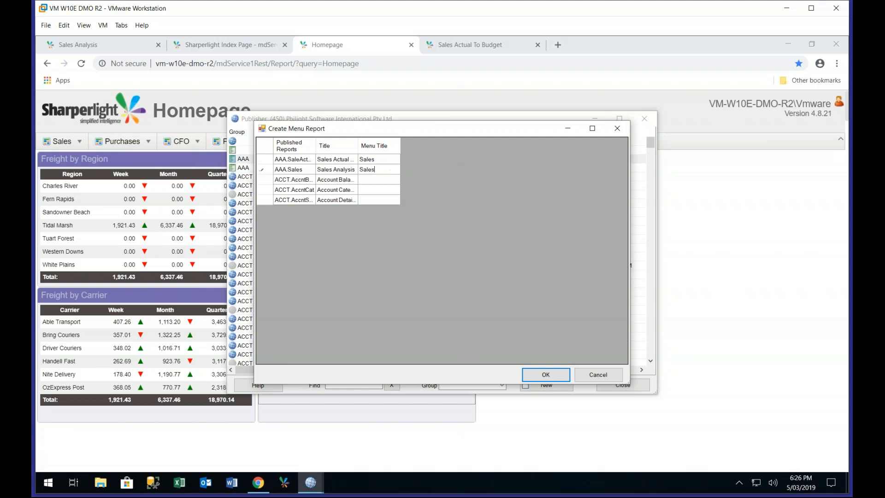
Set the menu title to Finance for Account Balances by Class and Account Categories and to Other for Account Details, and accept the list
{"action": "left_click", "coordinate": [380, 183]}
{"action": "type", "text": "Finance"}
{"action": "left_click", "coordinate": [368, 190]}
{"action": "type", "text": "Finance"}
{"action": "key", "text": "Tab"}
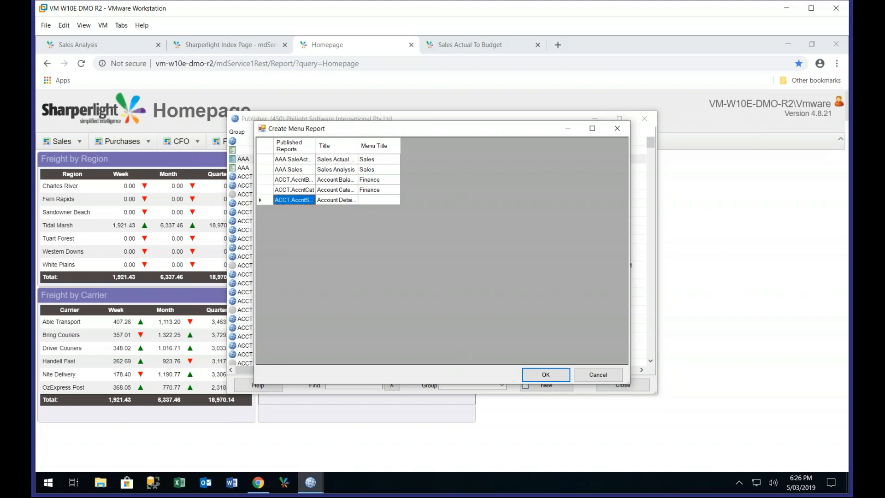
{"action": "left_click", "coordinate": [383, 201]}
{"action": "type", "text": "Other"}
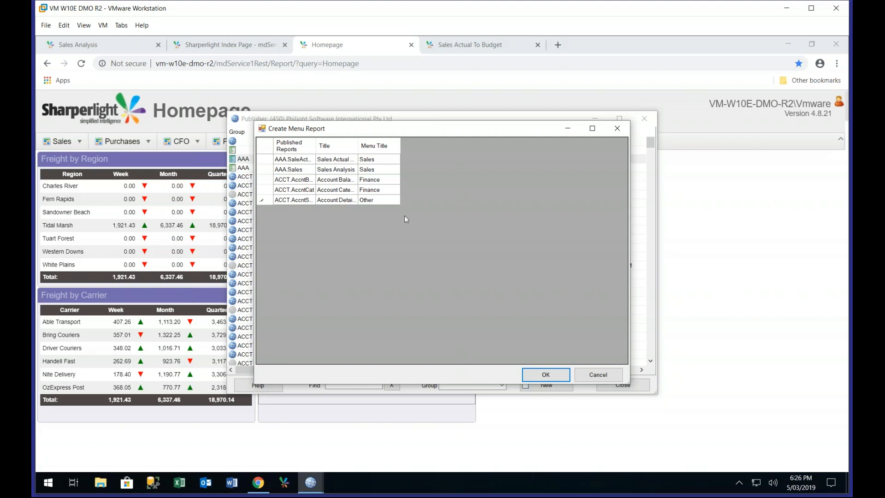
{"action": "left_click", "coordinate": [560, 376]}
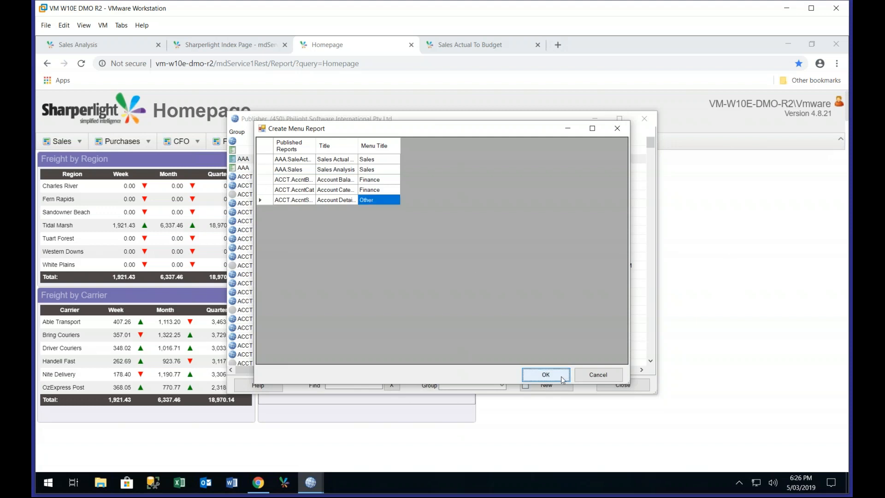
Generate the report pack with the title Homepage and the group AAA
{"action": "type", "text": "Hoe"}
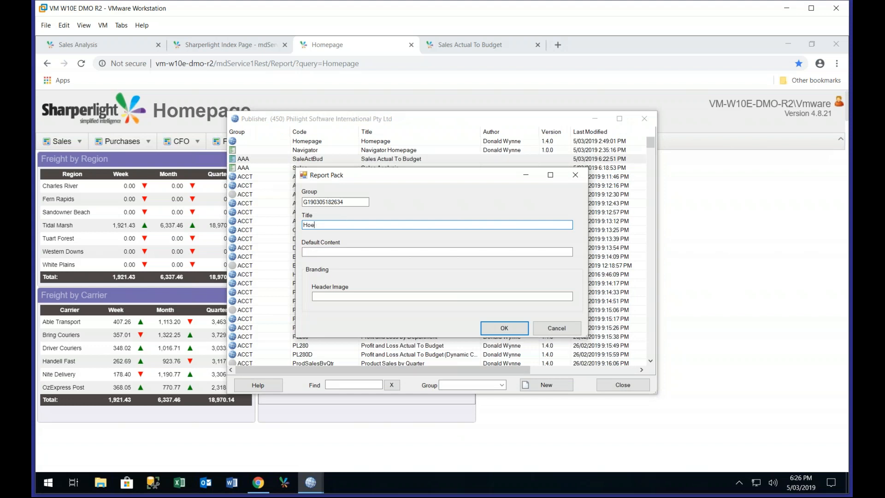
{"action": "type", "text": "epage"}
{"action": "key", "text": "shift+Tab"}
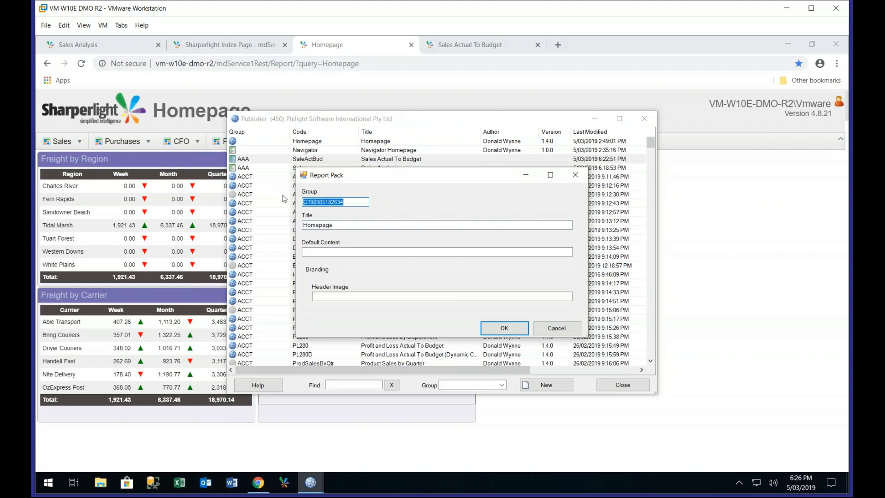
{"action": "type", "text": "AAA"}
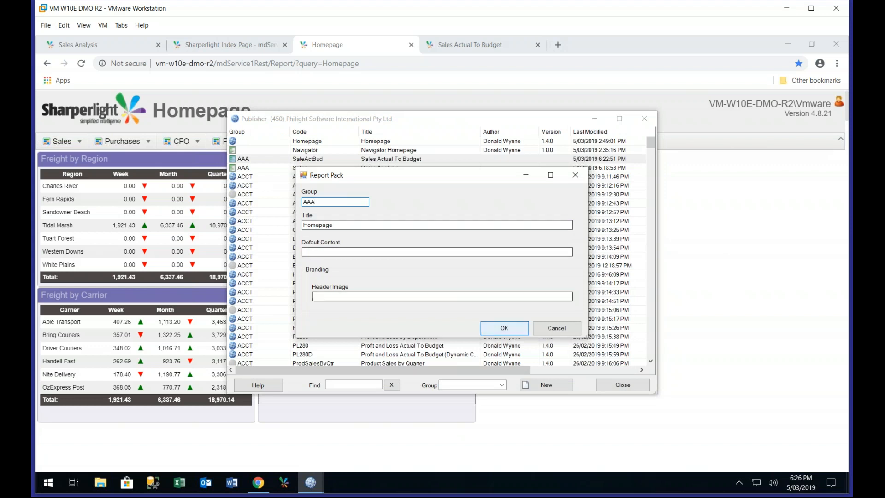
{"action": "left_click", "coordinate": [498, 333]}
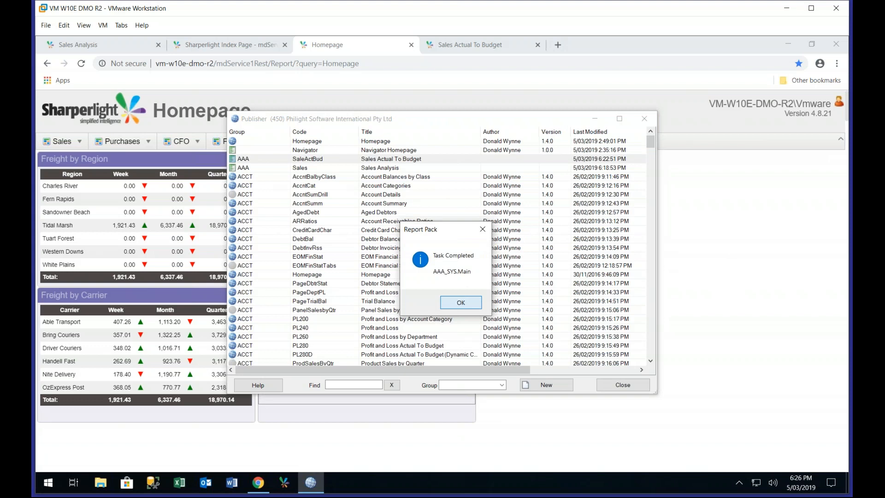
{"action": "key", "text": "Return"}
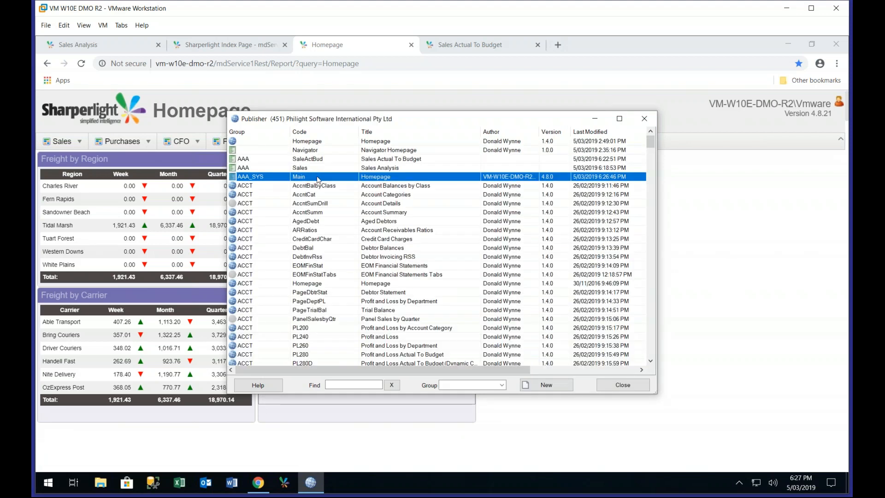
Open the published query AAA_SYS.Main, copy its report link and load it in a new browser tab
{"action": "key", "text": "Escape"}
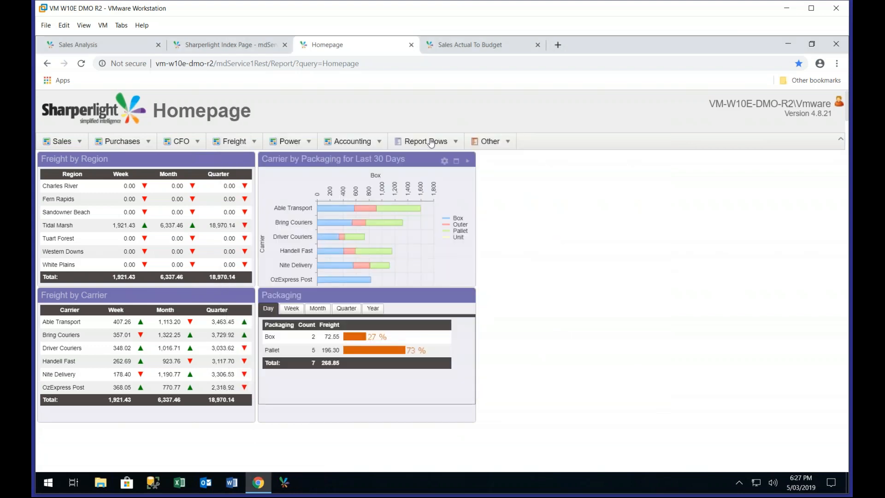
{"action": "left_click", "coordinate": [440, 142]}
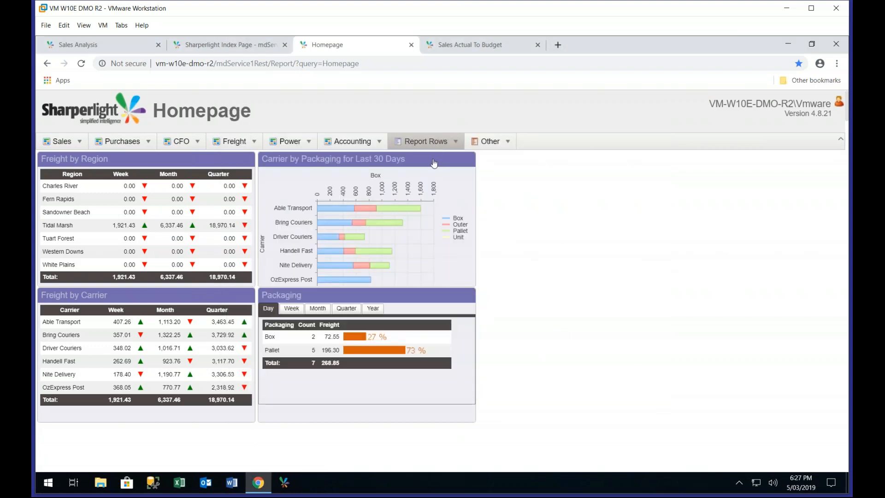
{"action": "left_click", "coordinate": [433, 159]}
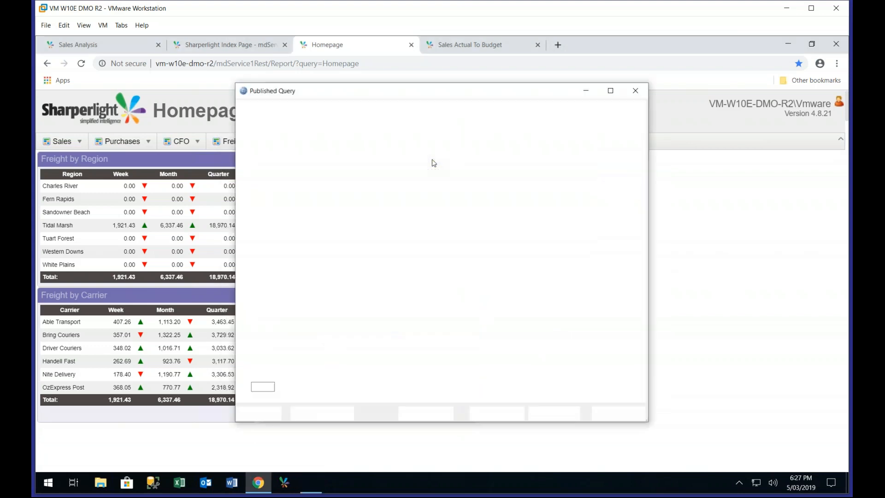
{"action": "left_click", "coordinate": [539, 107]}
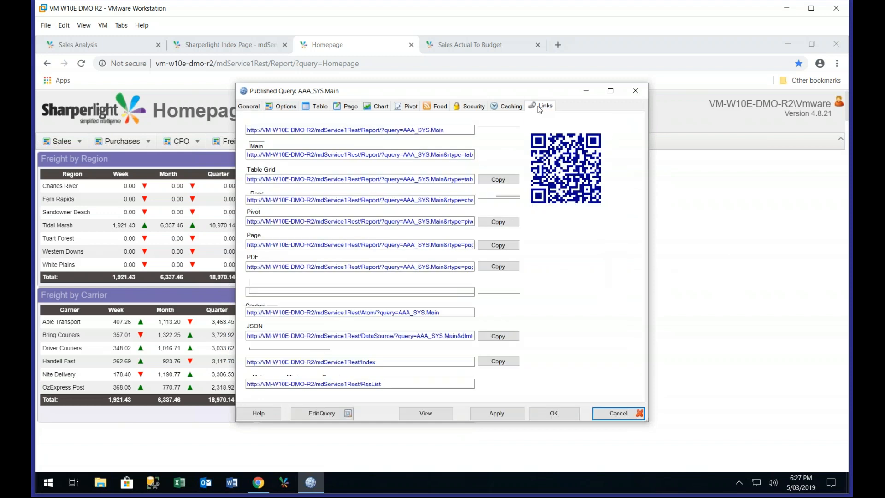
{"action": "left_click", "coordinate": [558, 46]}
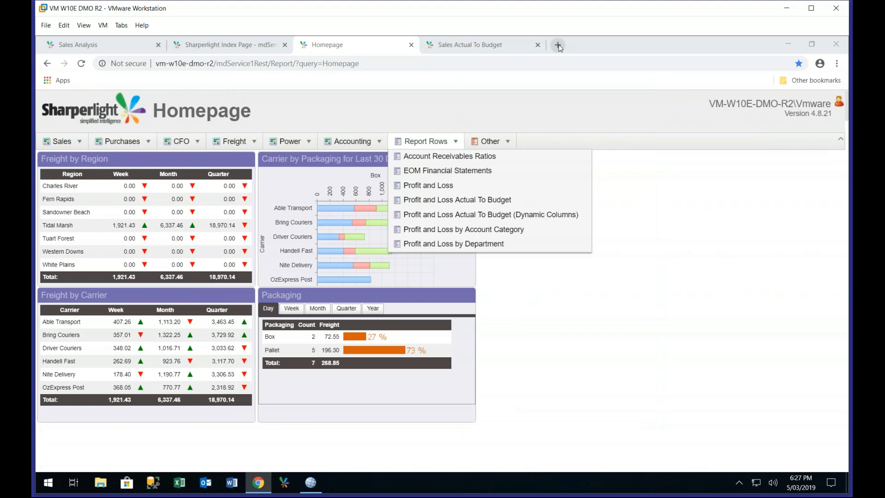
{"action": "left_click", "coordinate": [559, 46]}
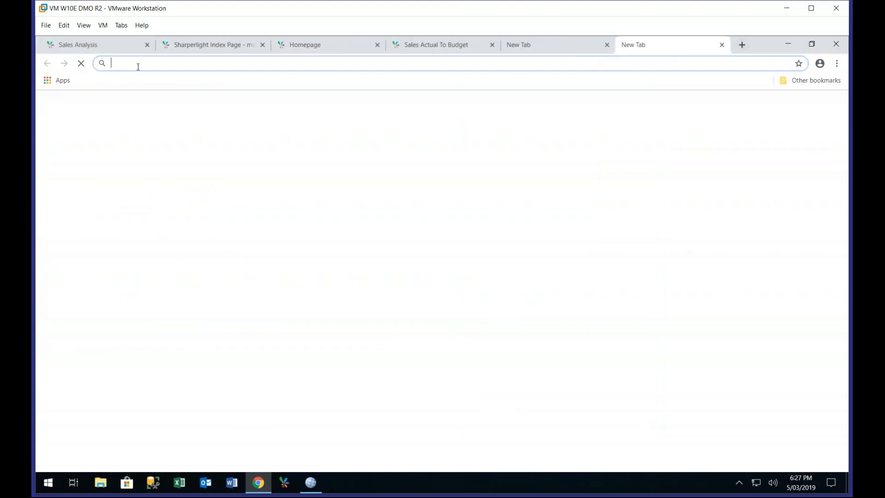
{"action": "type", "text": "http://VM-W10E-DMO-R2/mdService1Rest/Report/?query=AAA_SYS.Main"}
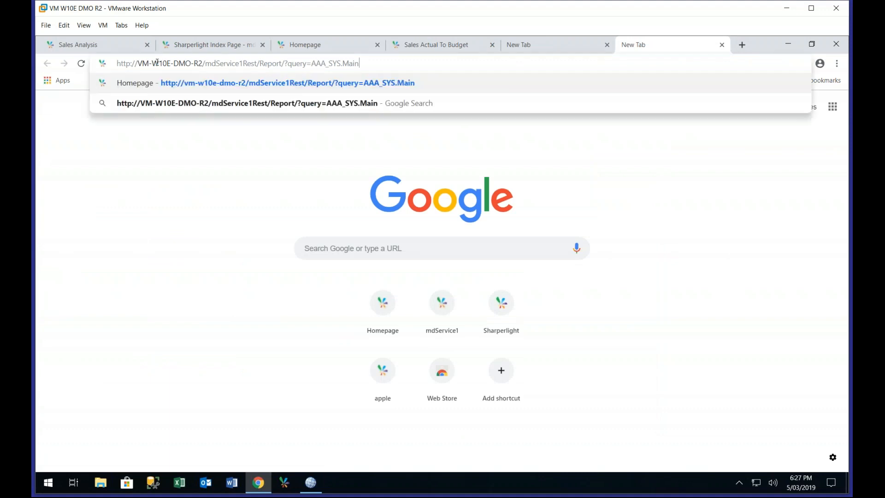
{"action": "key", "text": "Return"}
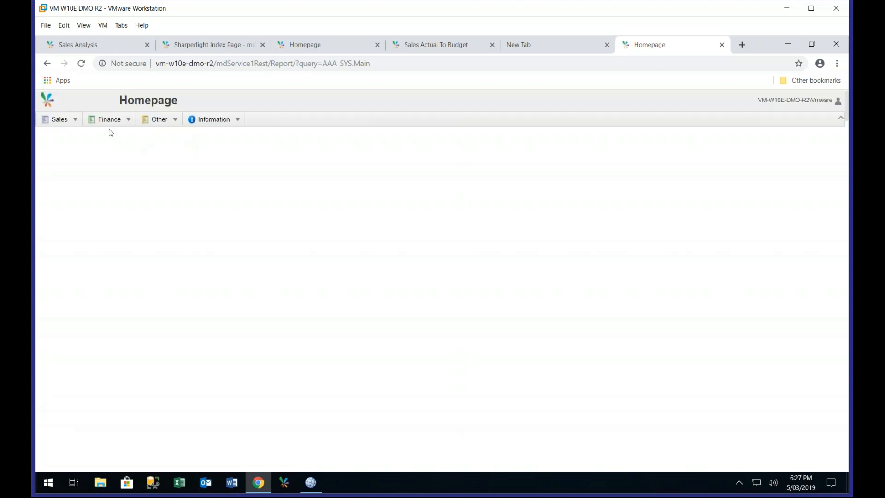
Run the Sales Analysis report from the new Homepage's Sales group with its default filters
{"action": "mouse_move", "coordinate": [69, 123]}
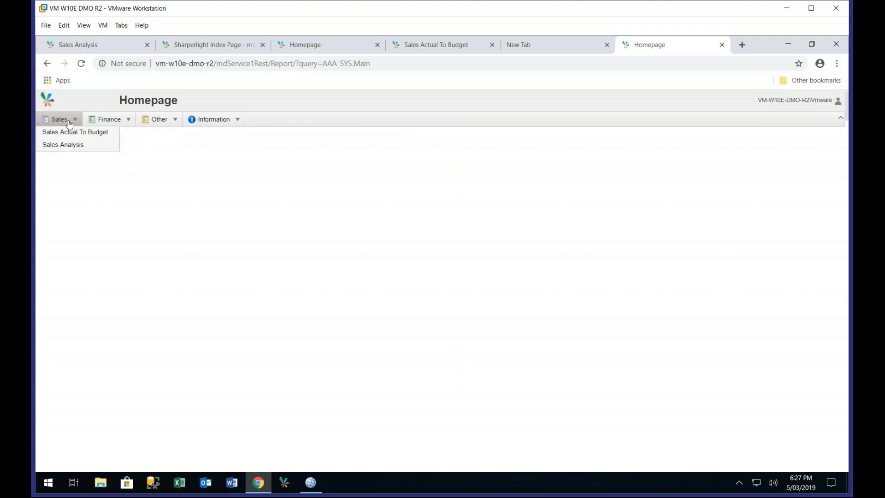
{"action": "left_click", "coordinate": [71, 145]}
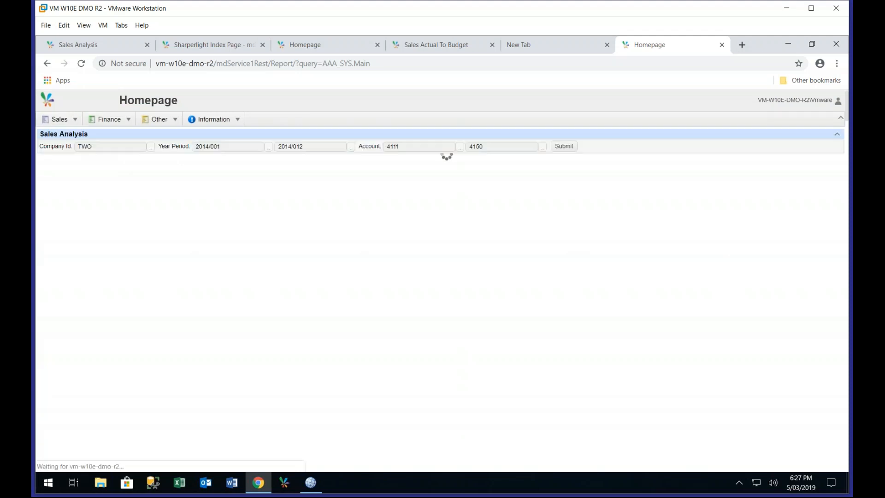
{"action": "left_click", "coordinate": [558, 146]}
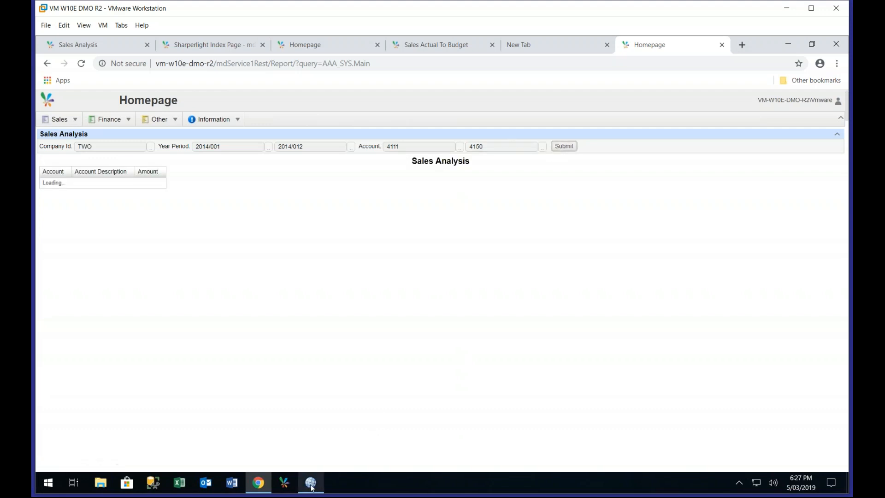
Return to the published query AAA_SYS.Main in Publisher and review the available default report types in its options
{"action": "mouse_move", "coordinate": [312, 486]}
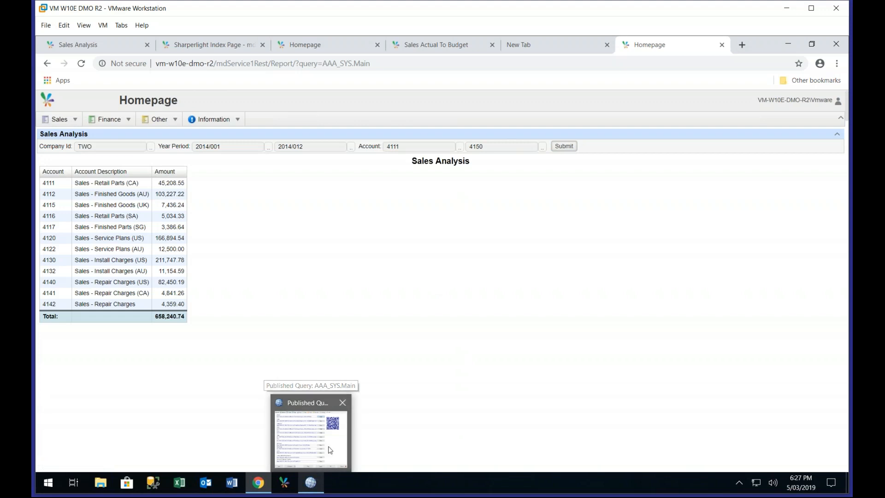
{"action": "left_click", "coordinate": [339, 428]}
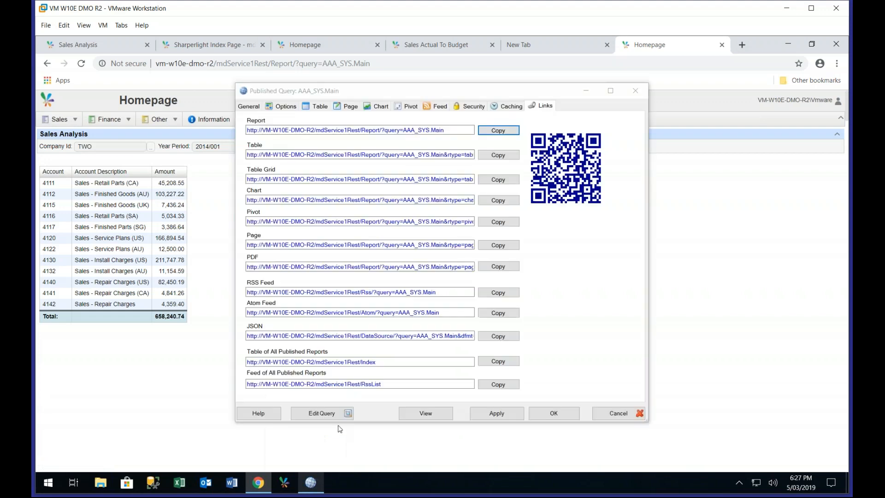
{"action": "left_click", "coordinate": [286, 107]}
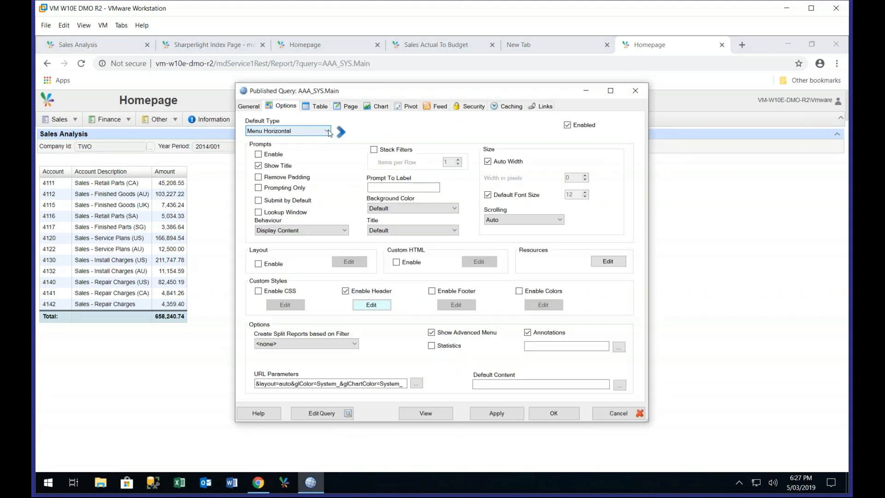
{"action": "left_click", "coordinate": [327, 131]}
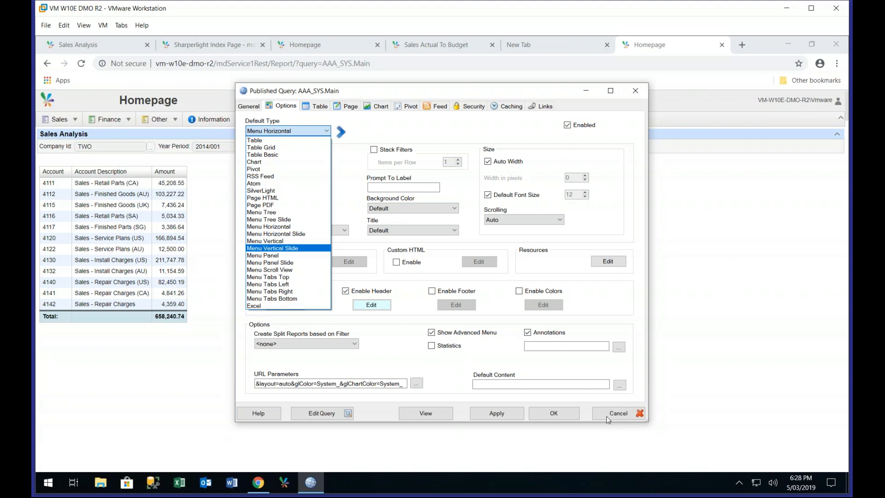
Edit the Homepage menu's query and show its dataset definition as a grid
{"action": "left_click", "coordinate": [335, 415]}
{"action": "left_click", "coordinate": [335, 414]}
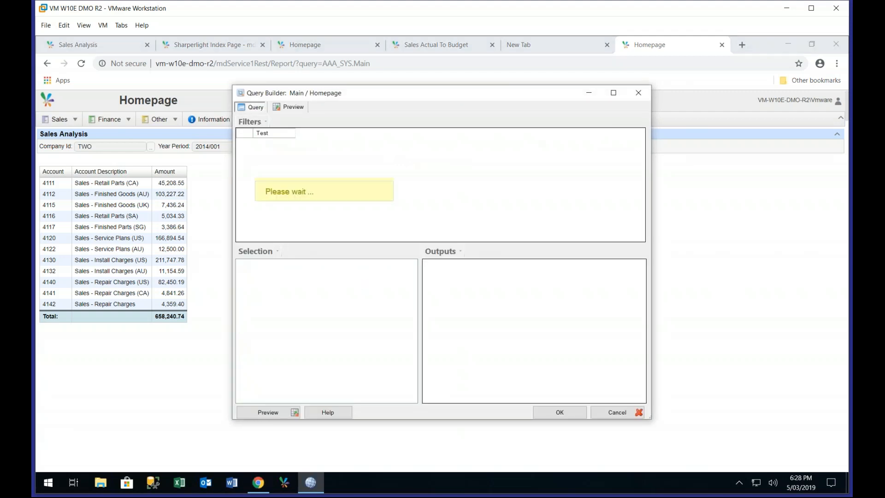
{"action": "left_click", "coordinate": [357, 174]}
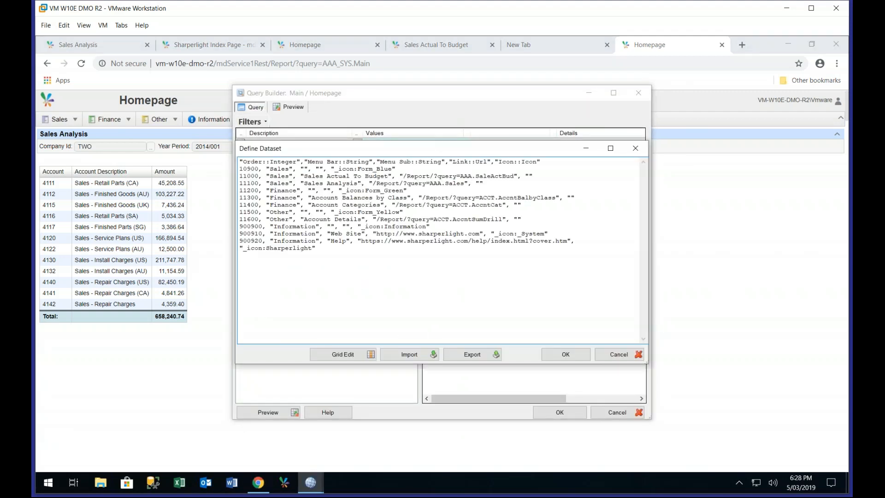
{"action": "left_click", "coordinate": [356, 354]}
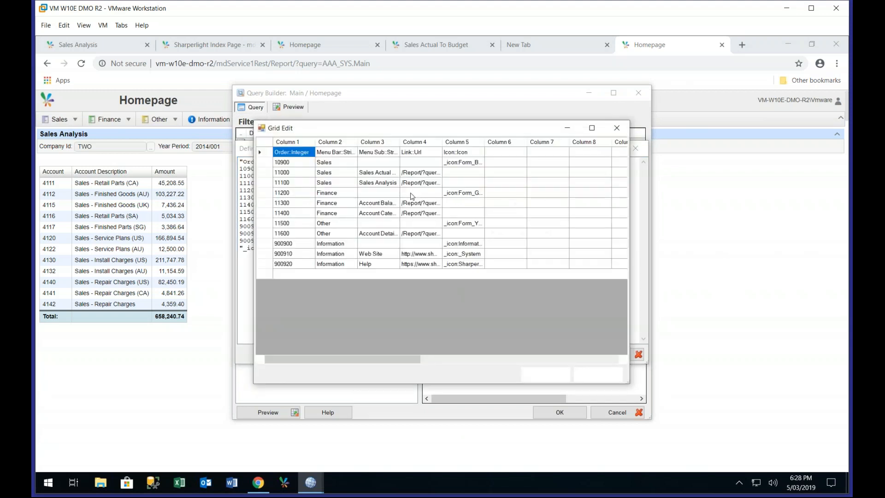
Enlarge the grid and fit columns 2 to 5 to their contents, examine the Information rows, and leave the query without saving
{"action": "left_click_drag", "start_coordinate": [528, 134], "coordinate": [514, 117]}
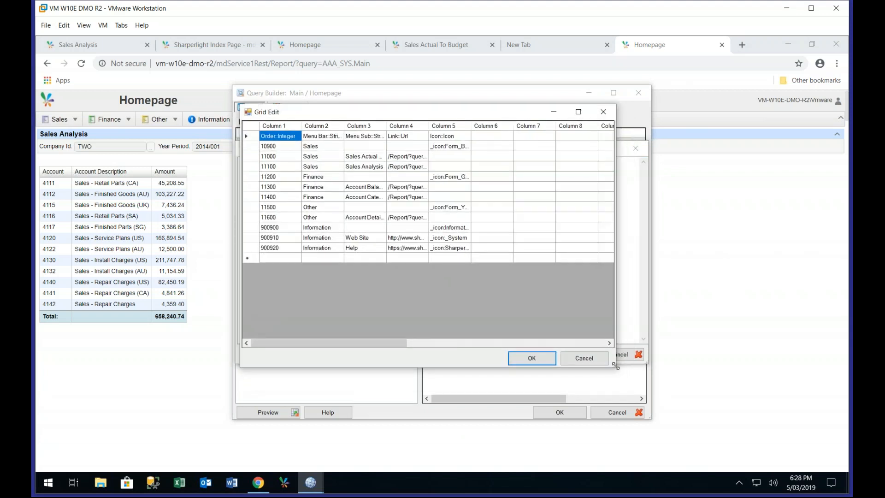
{"action": "left_click_drag", "start_coordinate": [767, 446], "coordinate": [767, 446]}
{"action": "double_click", "coordinate": [471, 125]}
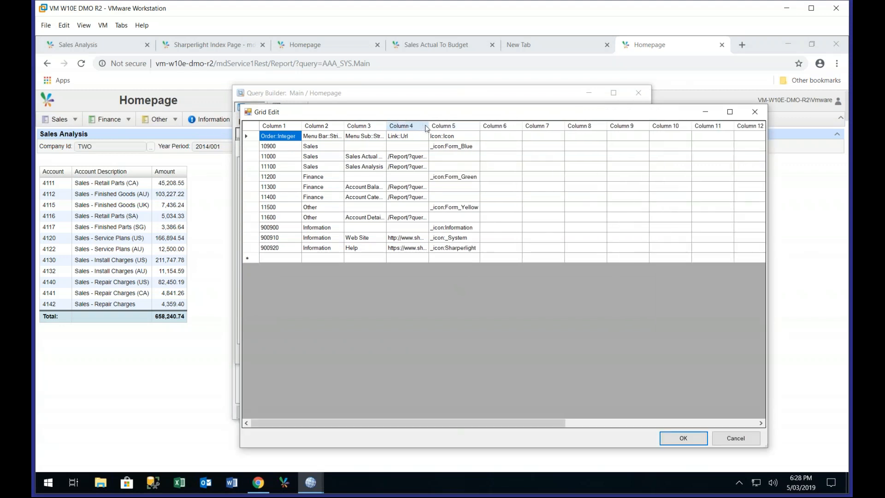
{"action": "double_click", "coordinate": [428, 126]}
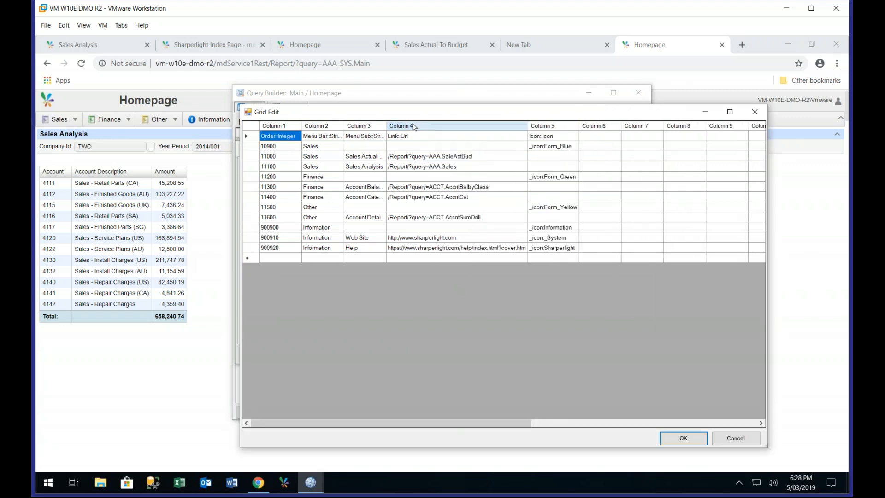
{"action": "double_click", "coordinate": [387, 126]}
{"action": "double_click", "coordinate": [343, 125]}
{"action": "left_click", "coordinate": [321, 229]}
{"action": "left_click", "coordinate": [321, 249]}
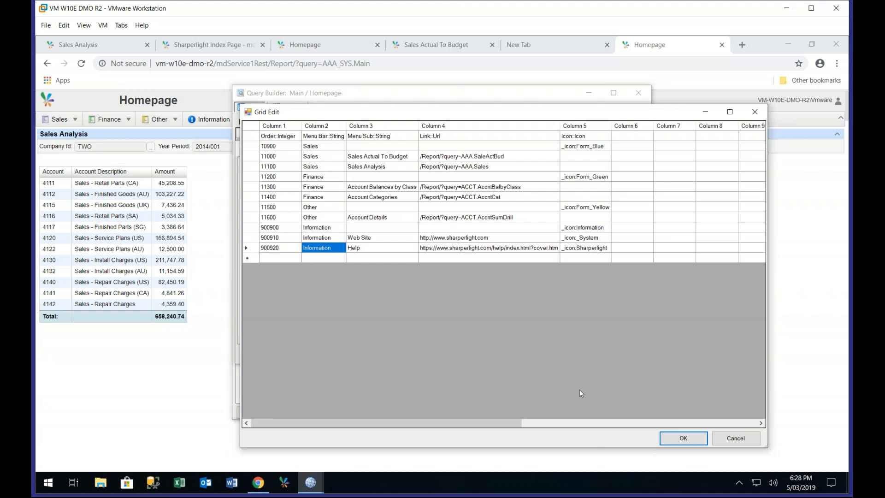
{"action": "left_click", "coordinate": [740, 439]}
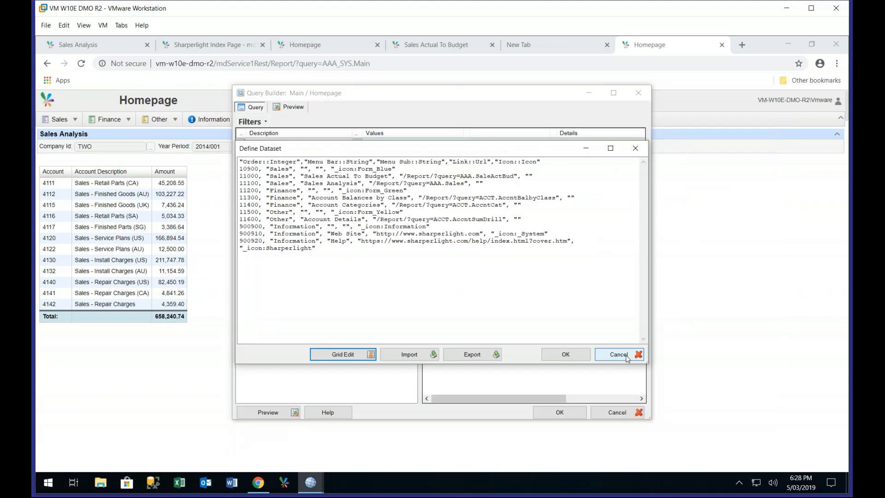
{"action": "left_click", "coordinate": [626, 355]}
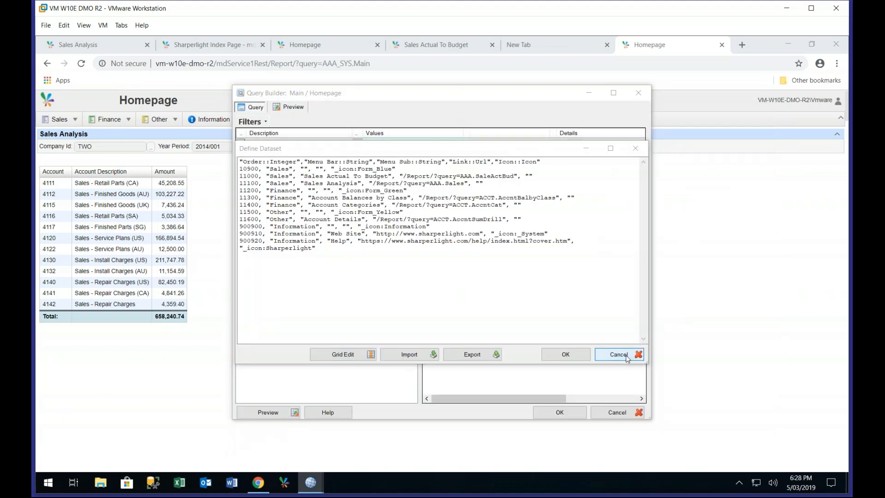
{"action": "left_click", "coordinate": [618, 412]}
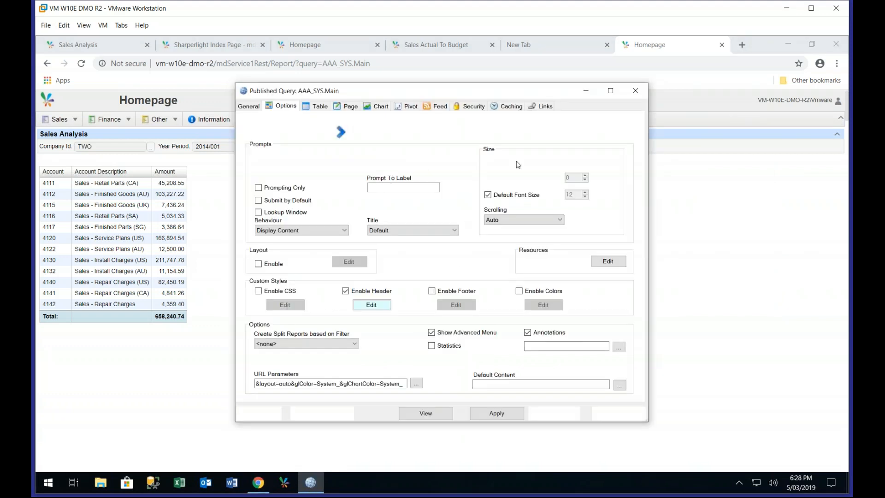
Return to the original Homepage in the browser and open its Power dashboard
{"action": "left_click", "coordinate": [347, 51]}
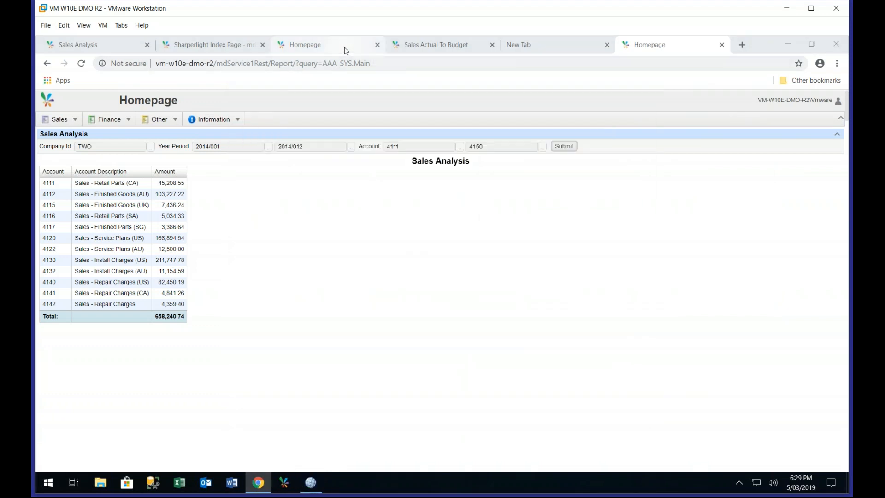
{"action": "left_click", "coordinate": [346, 46]}
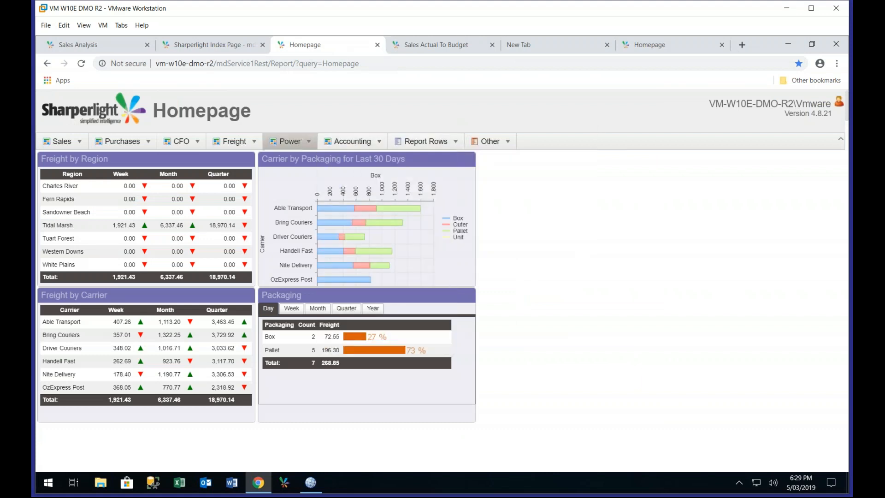
{"action": "left_click", "coordinate": [290, 141]}
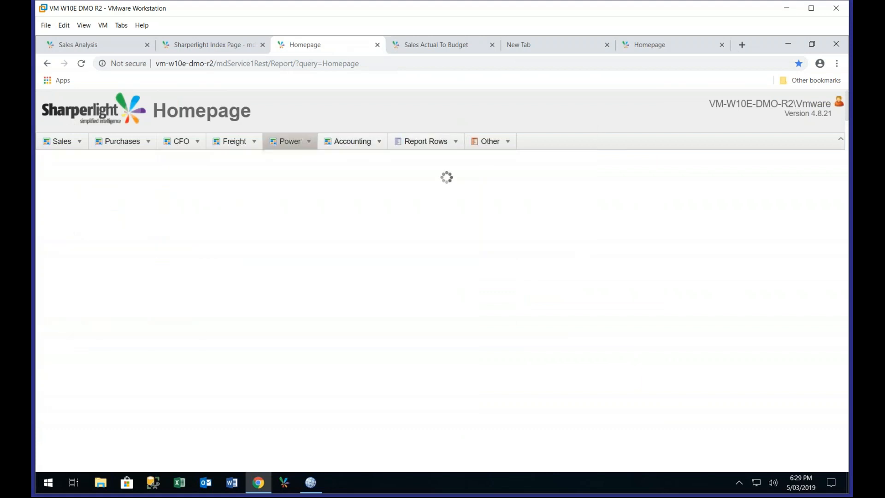